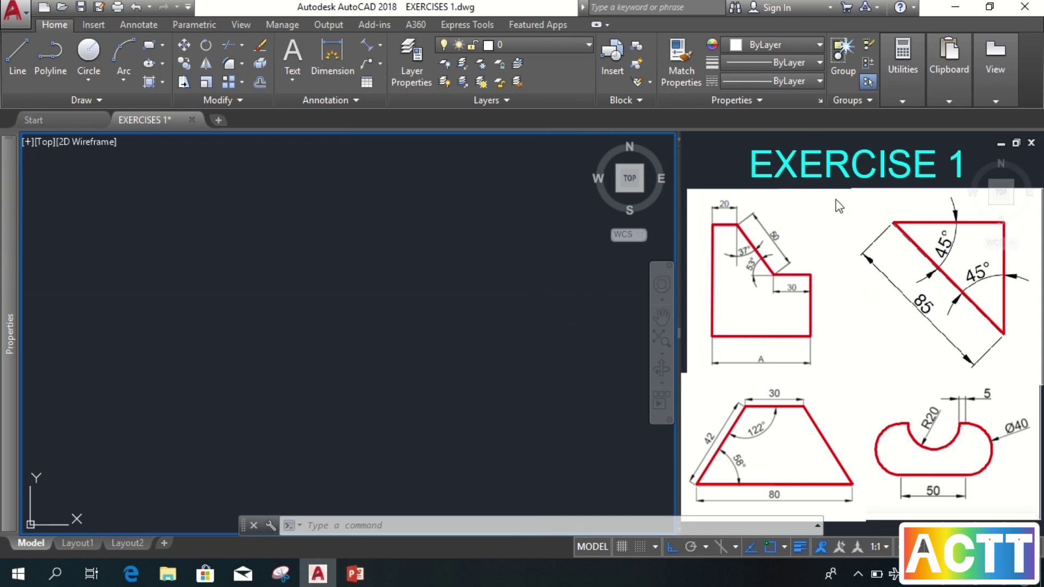
# Step: Draw the 20-unit horizontal top edge of the first shape
pyautogui.click(872, 161)
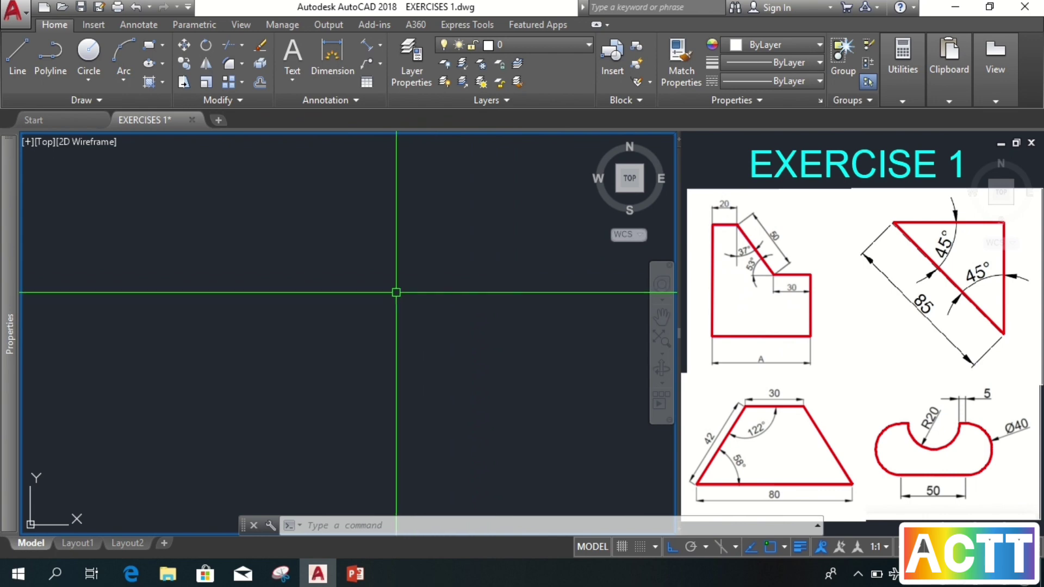
pyautogui.write('l')
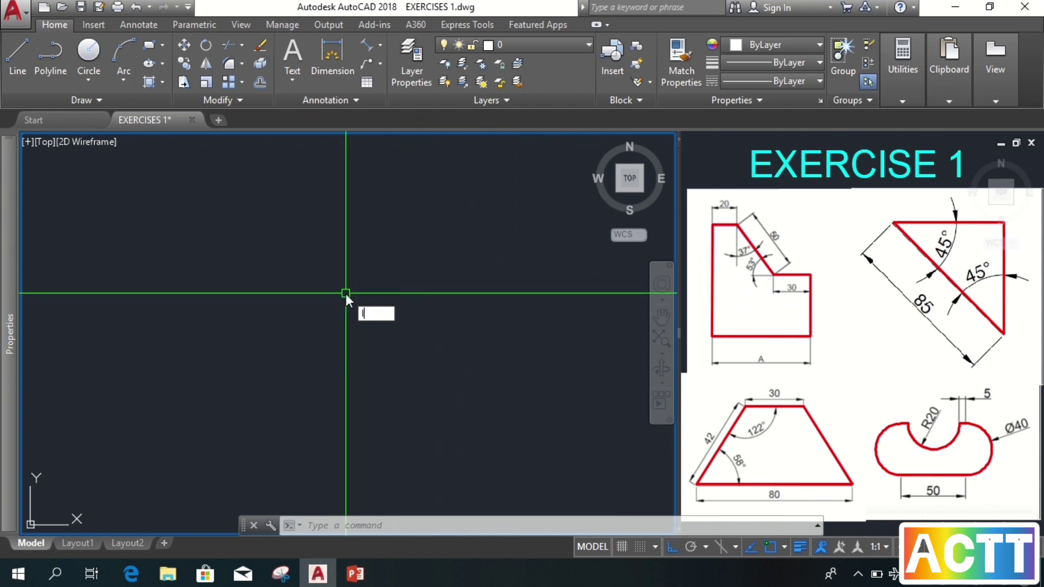
pyautogui.press('Return')
pyautogui.click(330, 305)
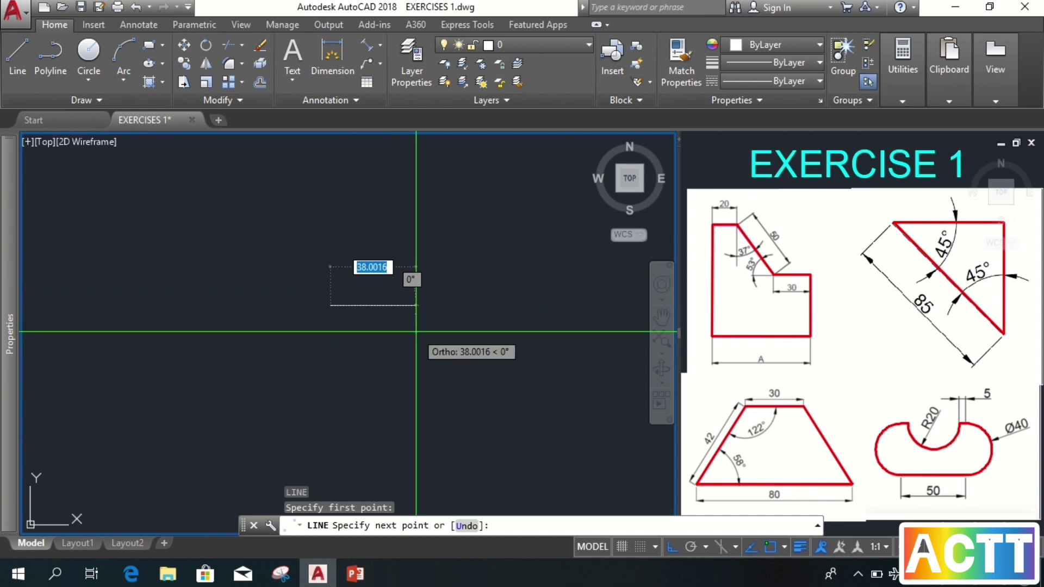
pyautogui.write('20')
pyautogui.press('Return')
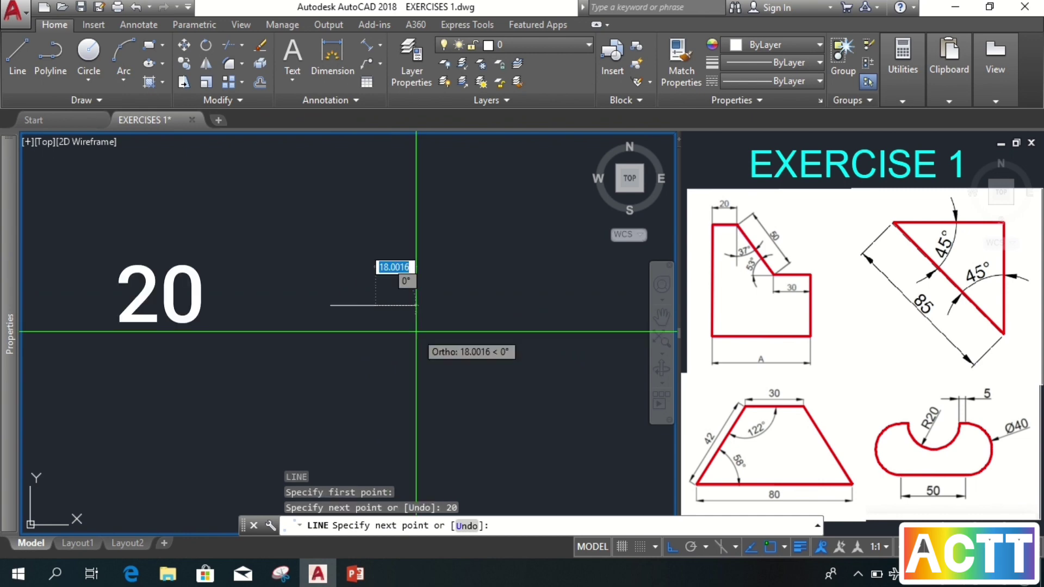
pyautogui.press('Escape')
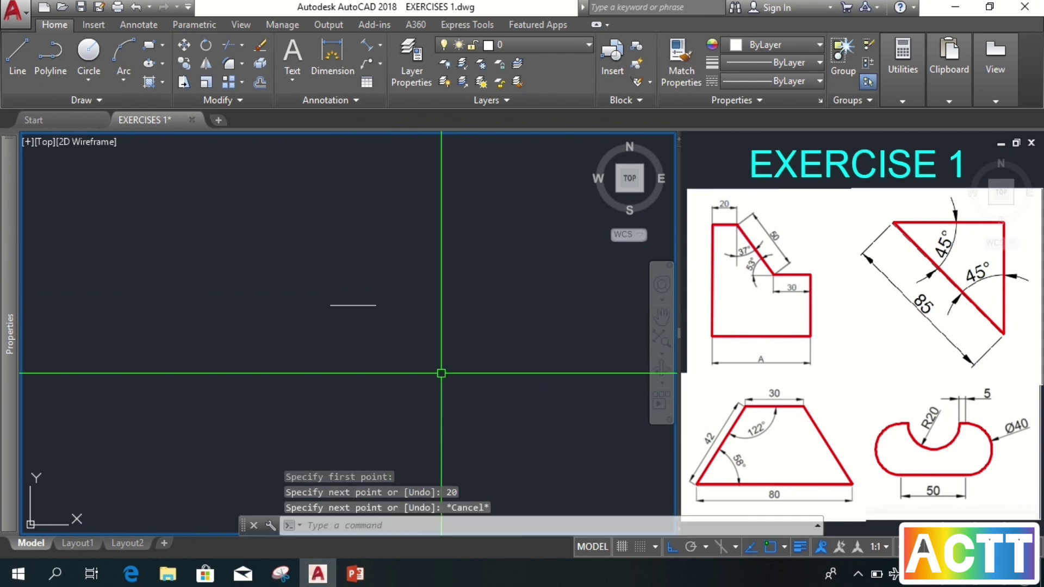
pyautogui.moveTo(408, 364); pyautogui.dragTo(410, 341, button='middle')
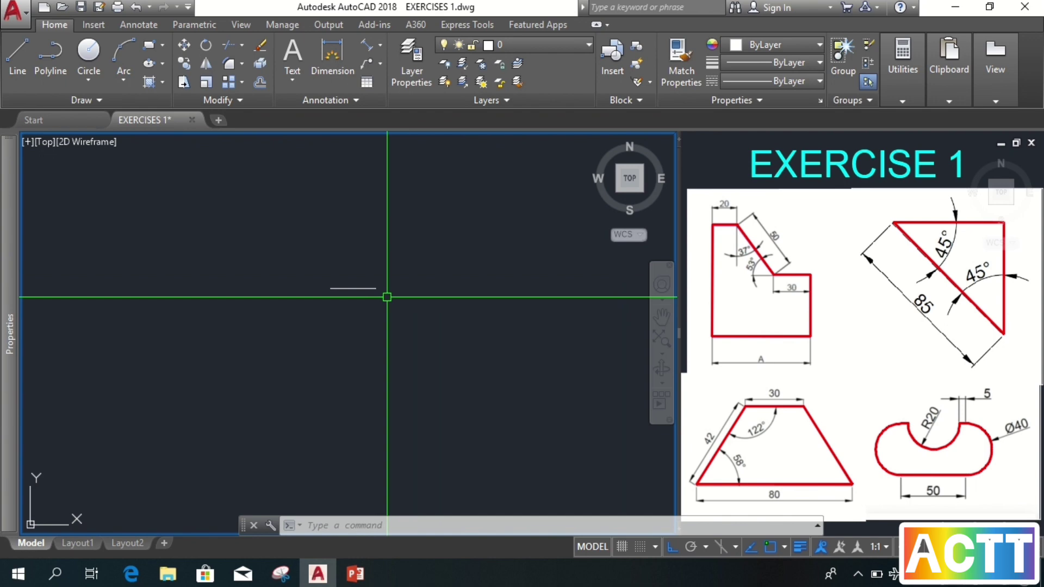
# Step: Draw a 50-unit line straight down from the top edge's right end
pyautogui.write('L')
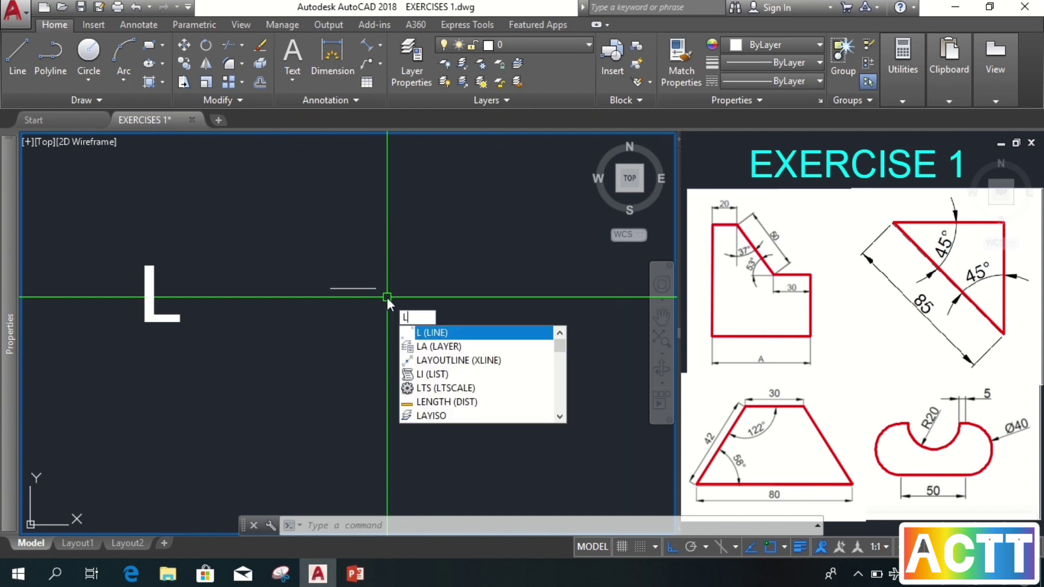
pyautogui.press('Return')
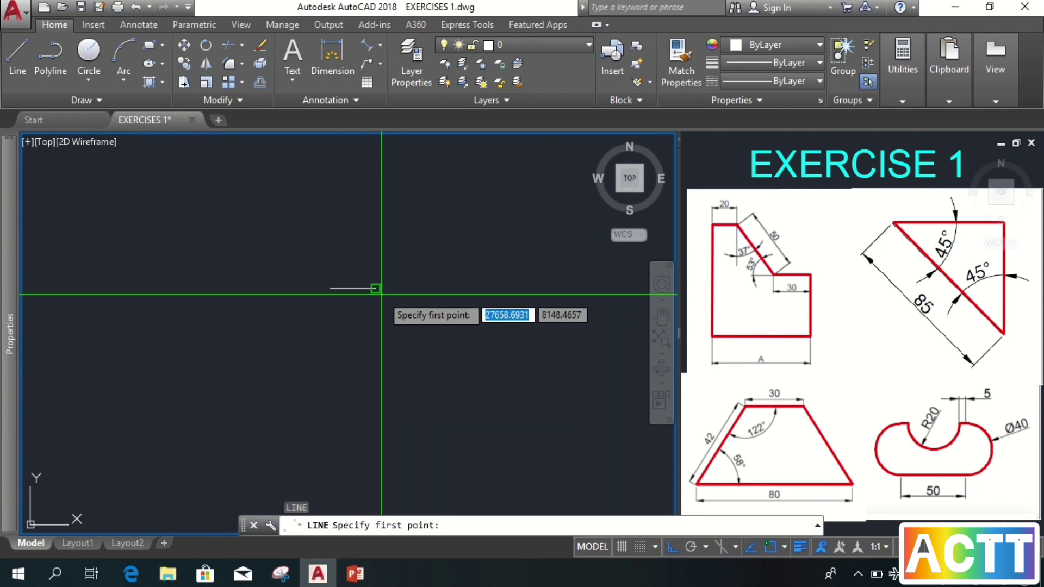
pyautogui.click(375, 289)
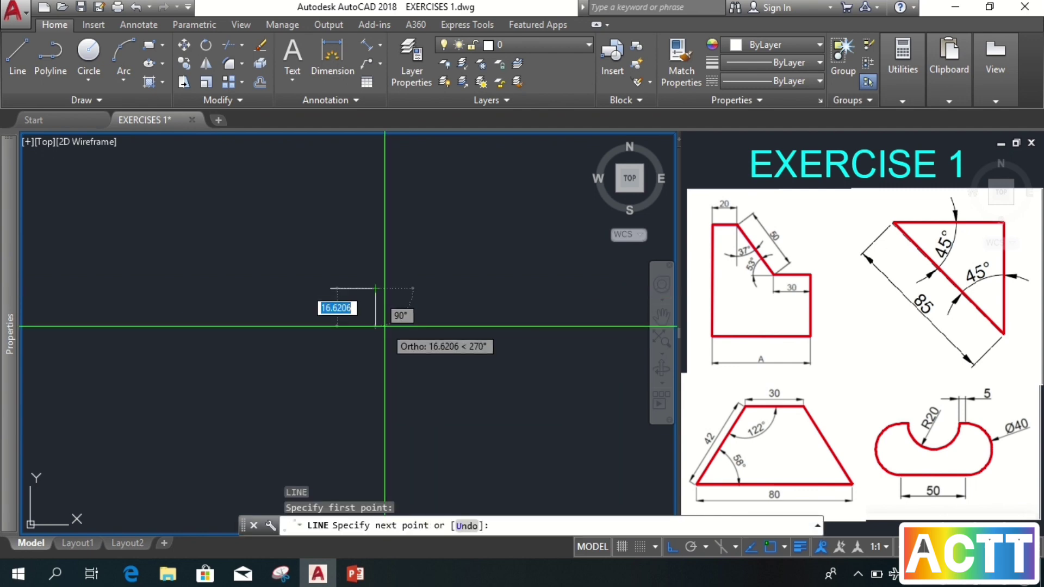
pyautogui.write('50')
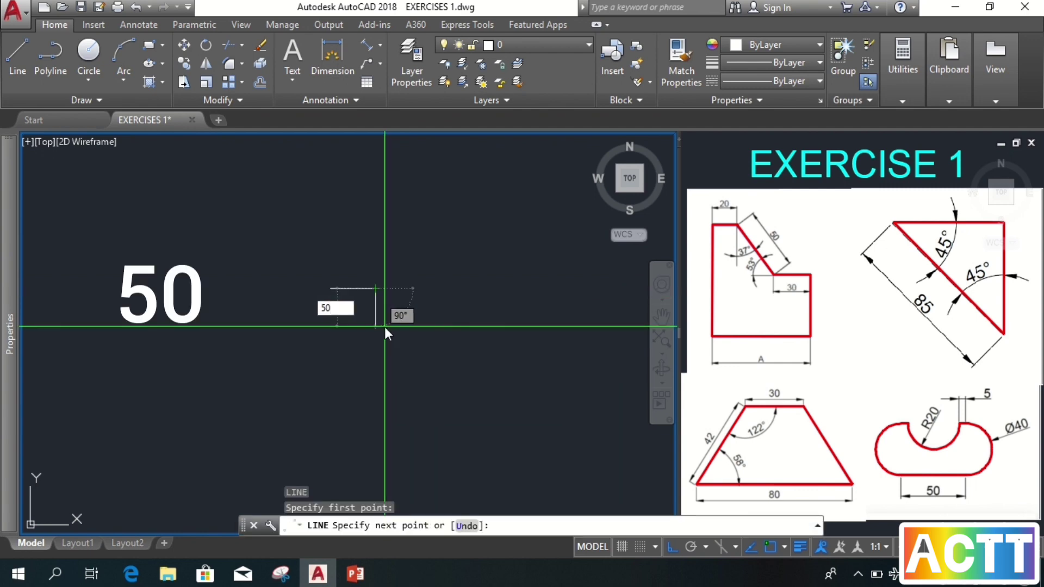
pyautogui.press('Return')
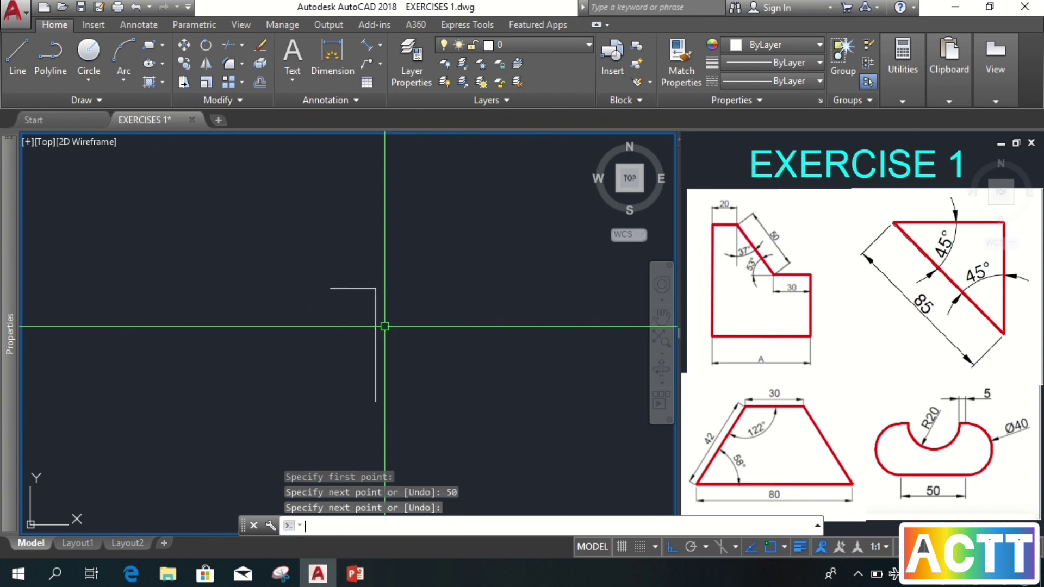
pyautogui.press('Return')
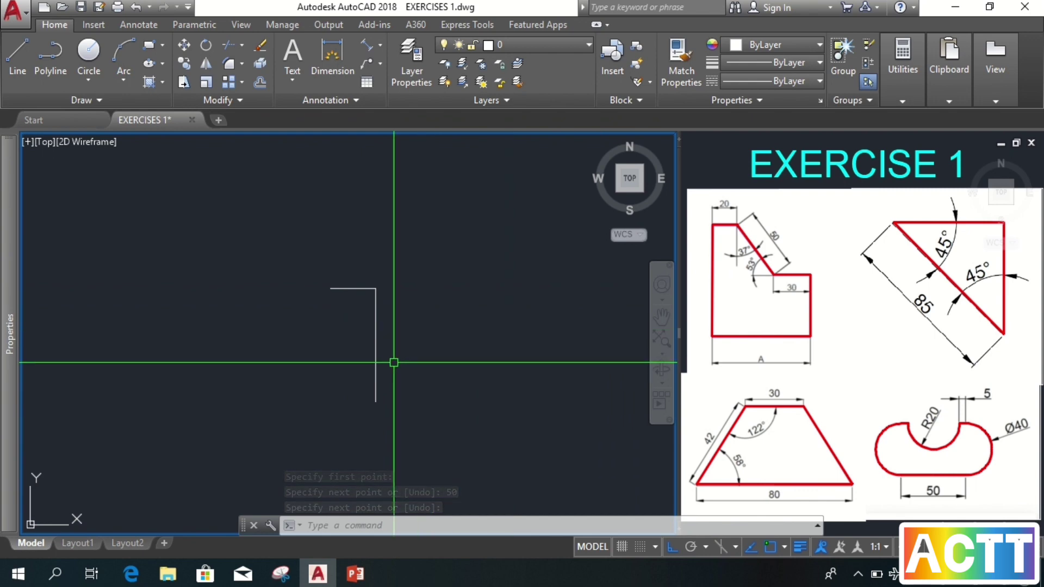
# Step: Rotate the vertical 50-unit line 37° about its top endpoint
pyautogui.write('ro')
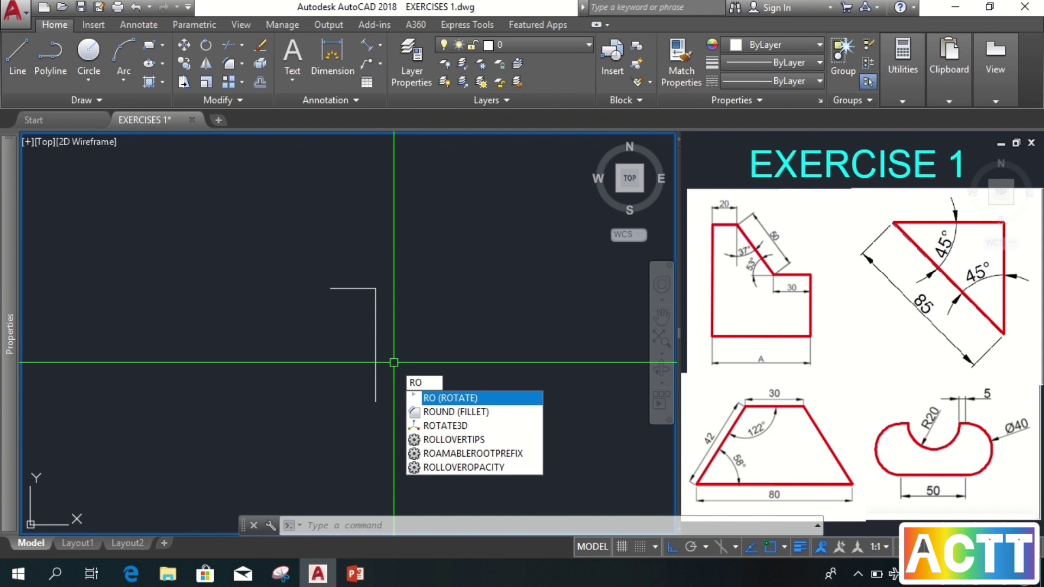
pyautogui.press('Return')
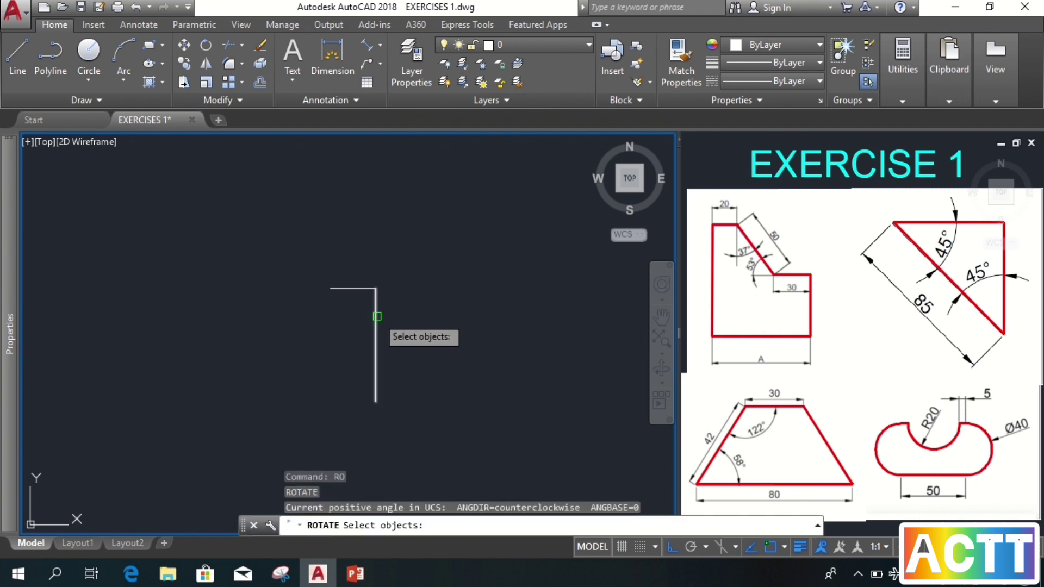
pyautogui.click(376, 316)
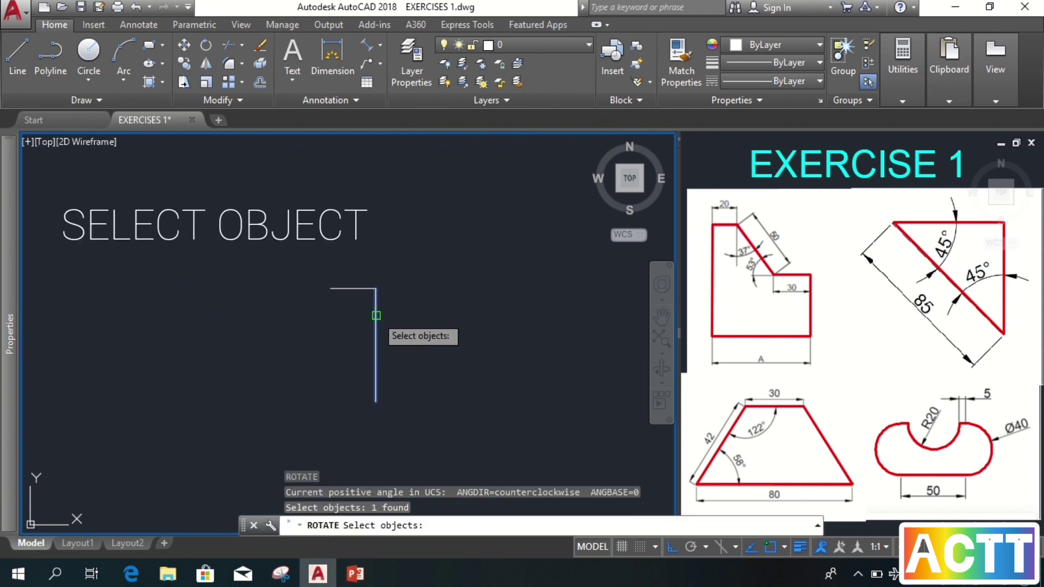
pyautogui.press('Return')
pyautogui.click(375, 288)
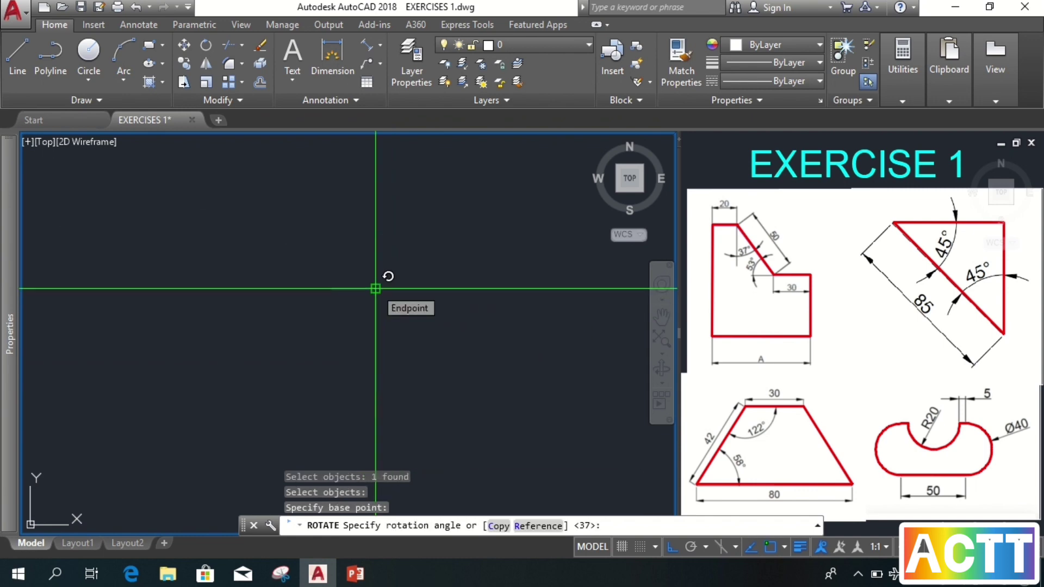
pyautogui.write('37')
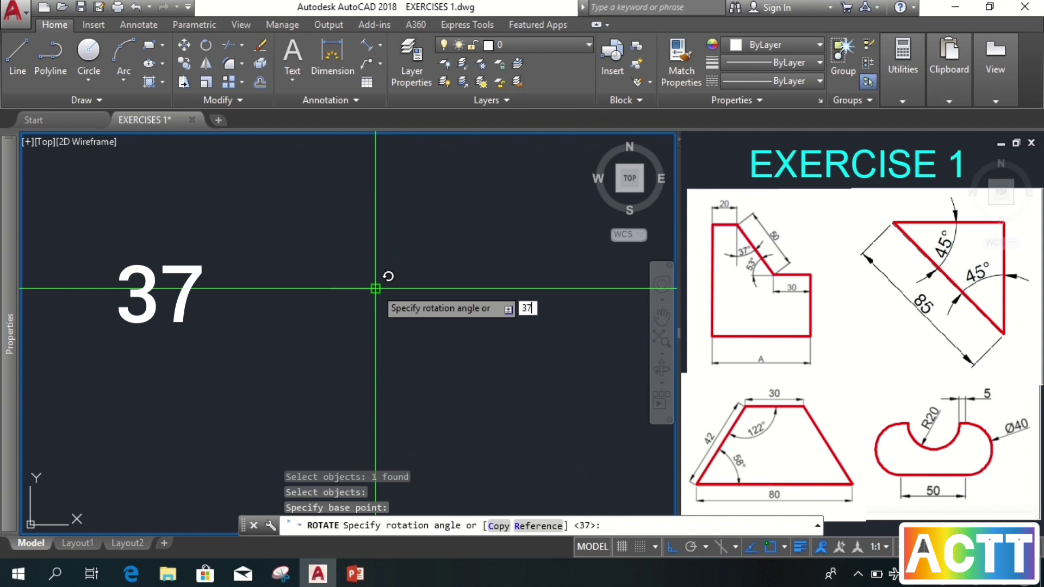
pyautogui.press('Return')
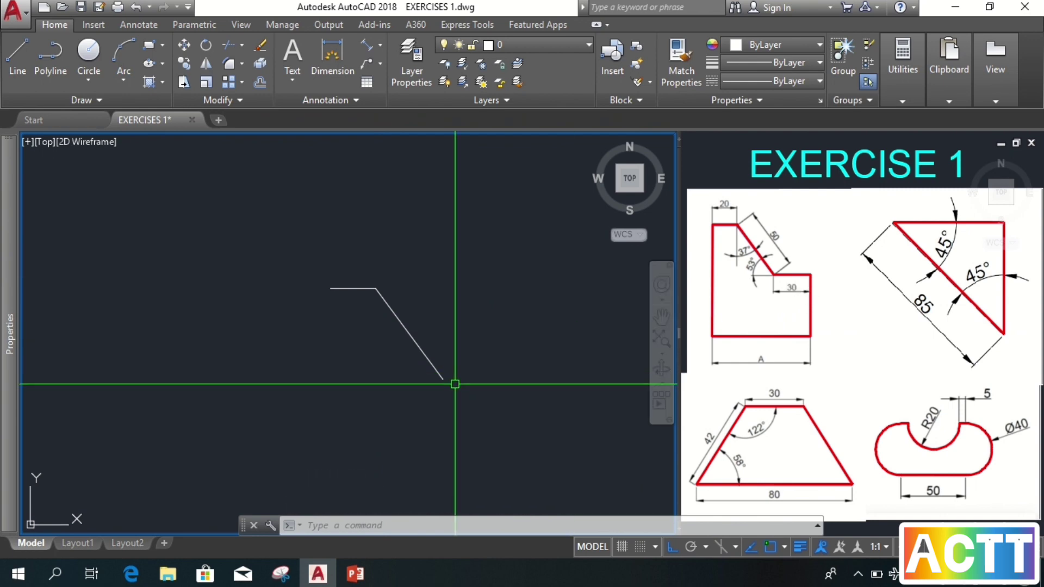
# Step: From the slope's lower end, draw a 30-unit horizontal step and a 50-unit right side
pyautogui.press('l')
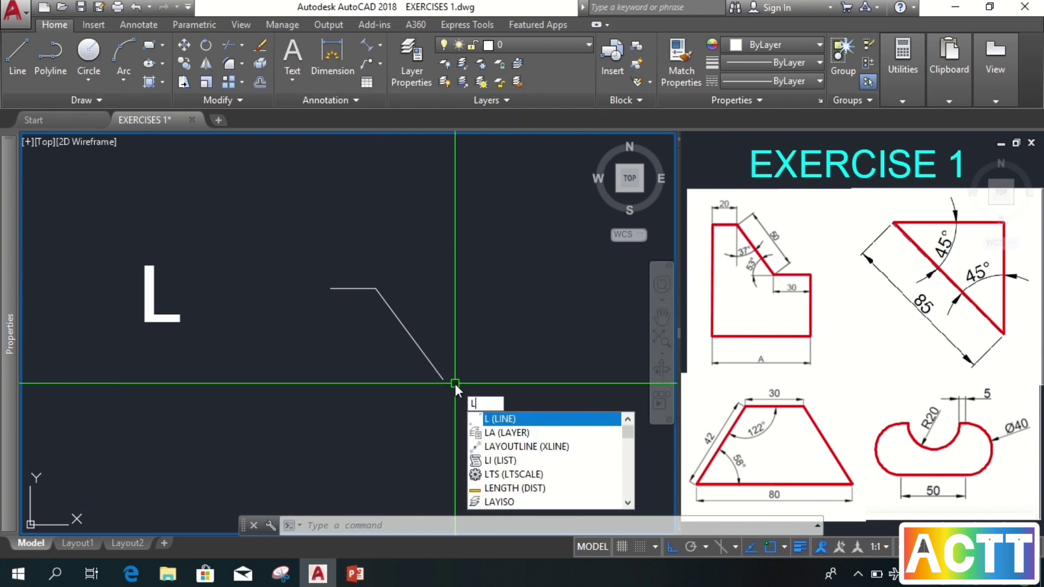
pyautogui.press('Return')
pyautogui.click(443, 379)
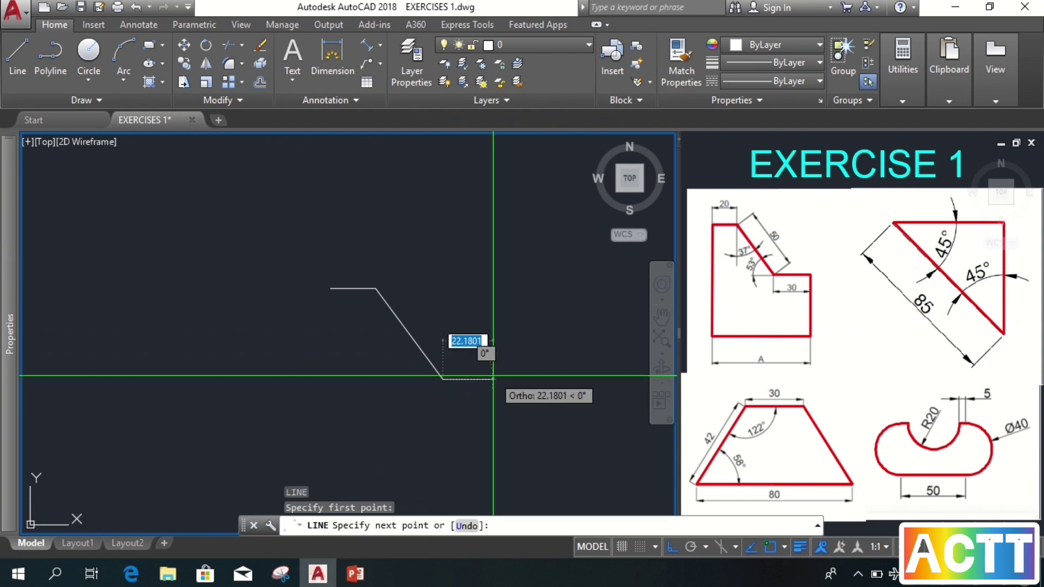
pyautogui.write('30')
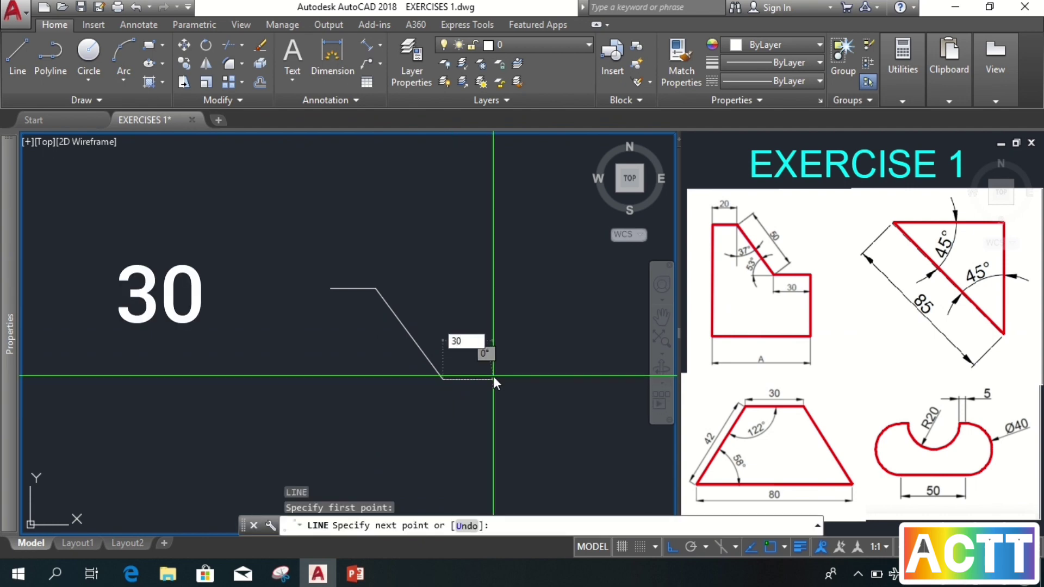
pyautogui.press('Return')
pyautogui.moveTo(535, 394); pyautogui.dragTo(523, 281, button='middle')
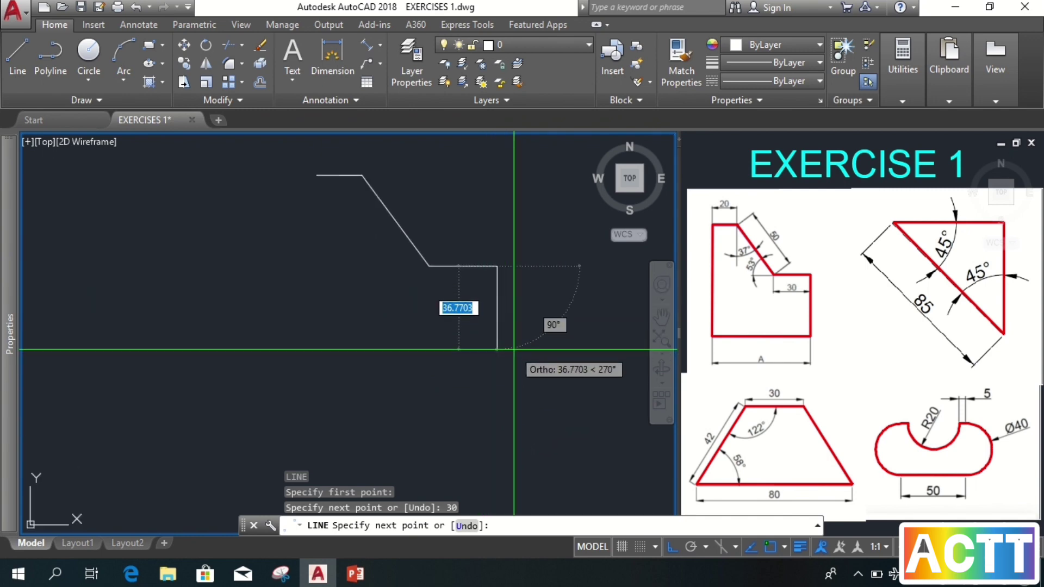
pyautogui.write('50')
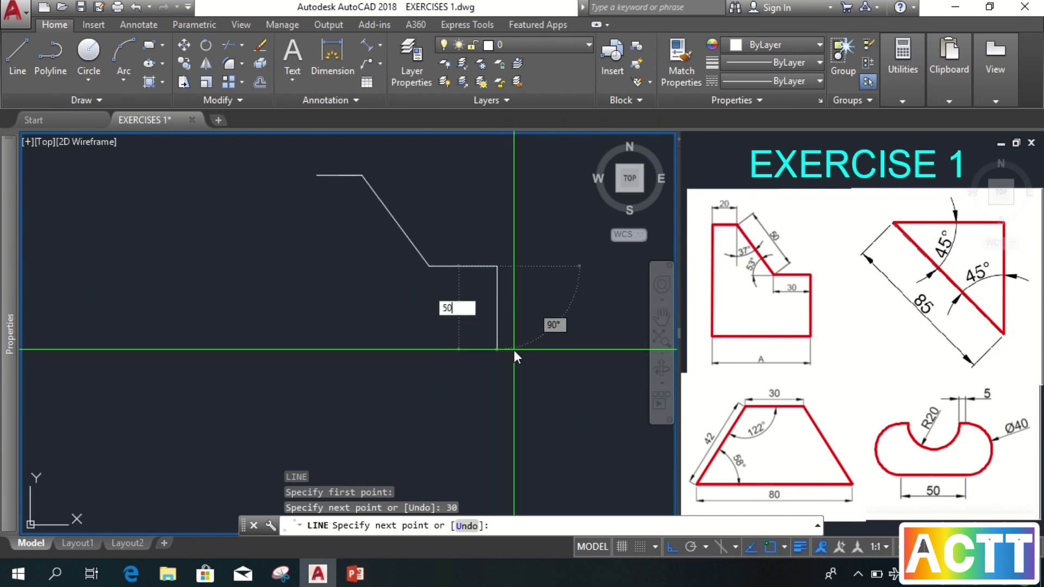
pyautogui.press('Return')
pyautogui.press('Return')
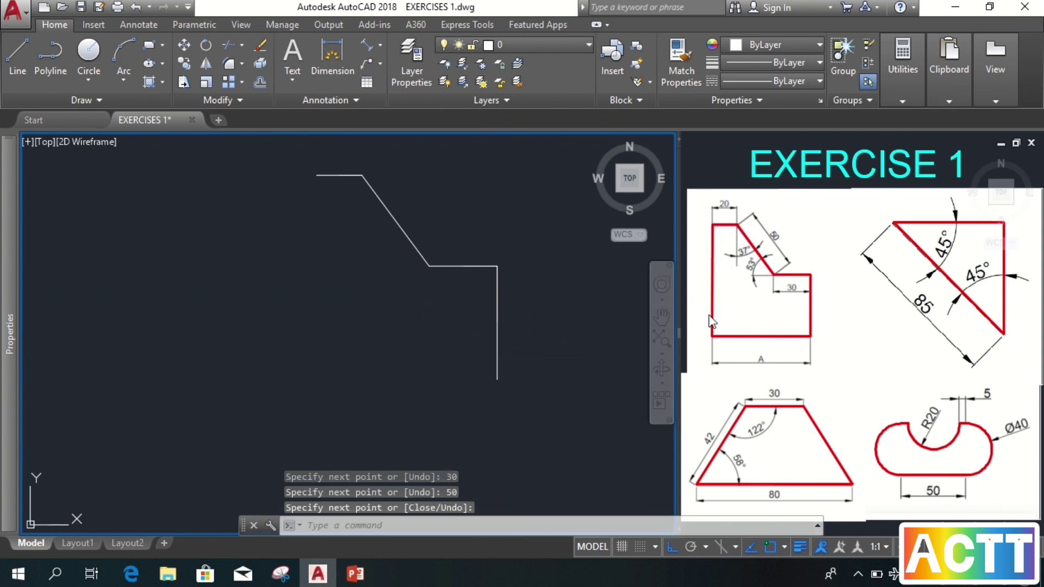
# Step: Draw the left side down from the top-left corner and the bottom edge to the lower-right corner
pyautogui.write('l')
pyautogui.press('Return')
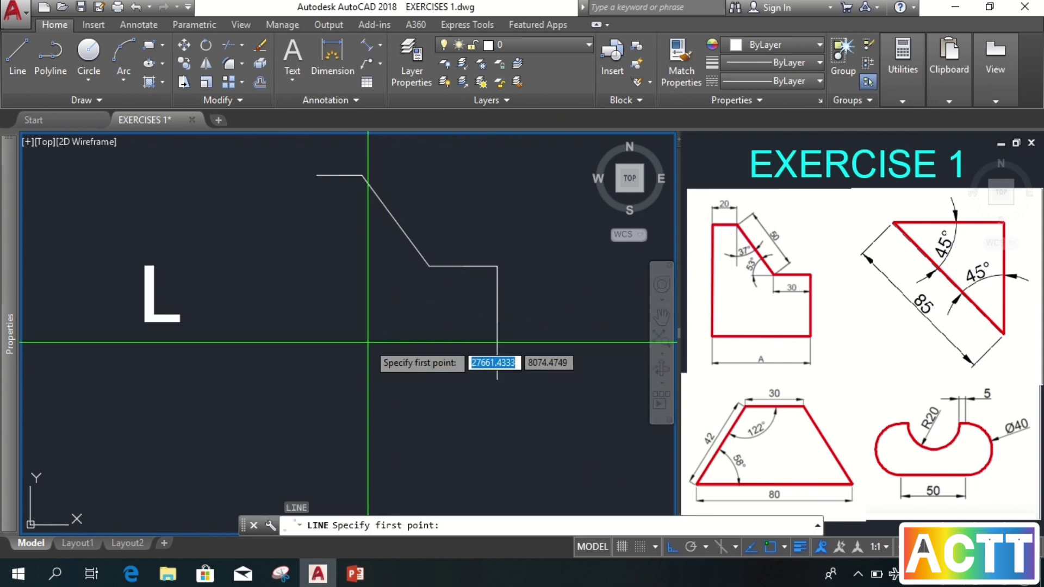
pyautogui.click(316, 175)
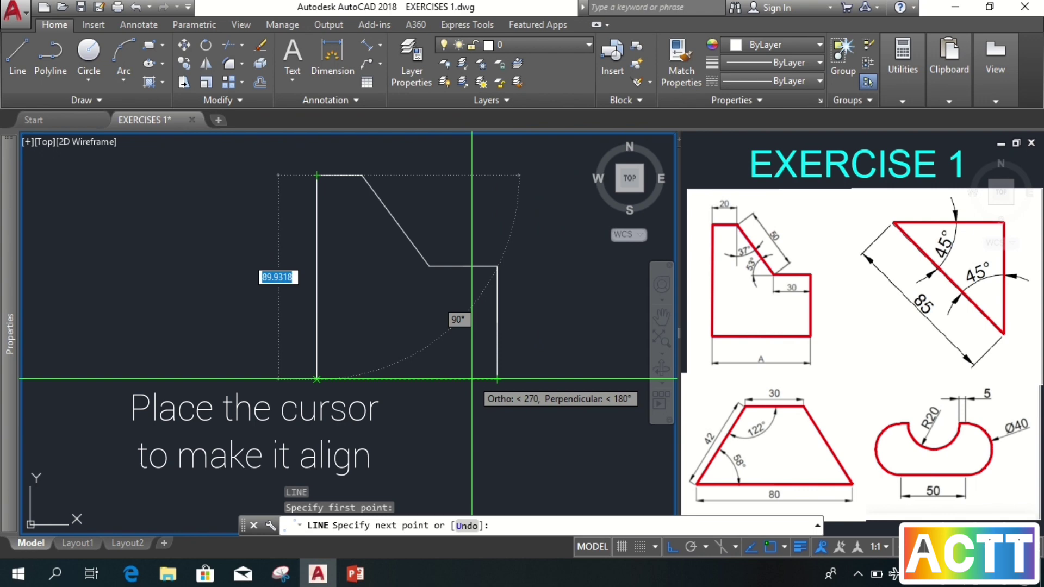
pyautogui.click(471, 378)
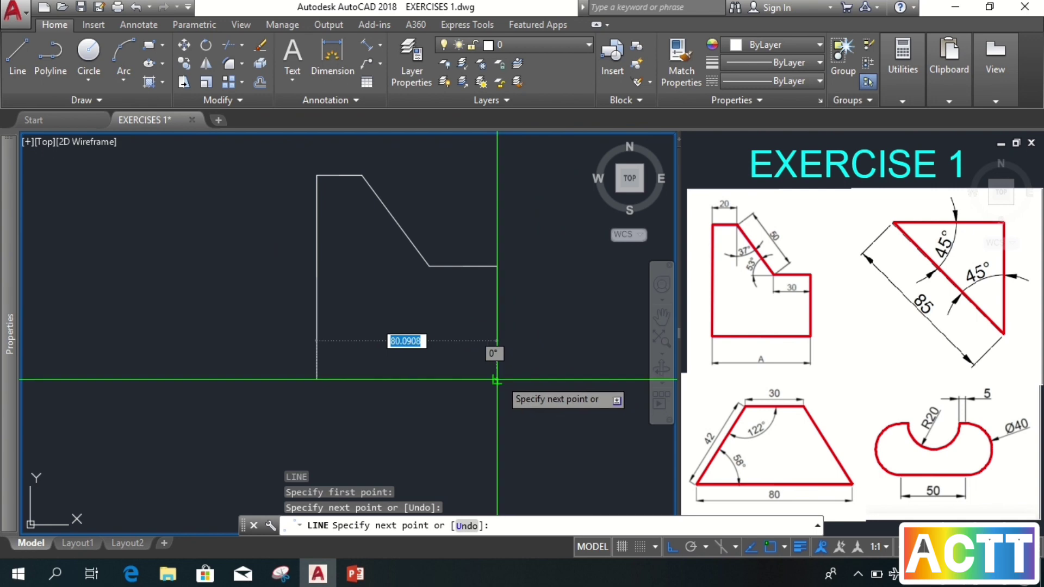
pyautogui.click(497, 379)
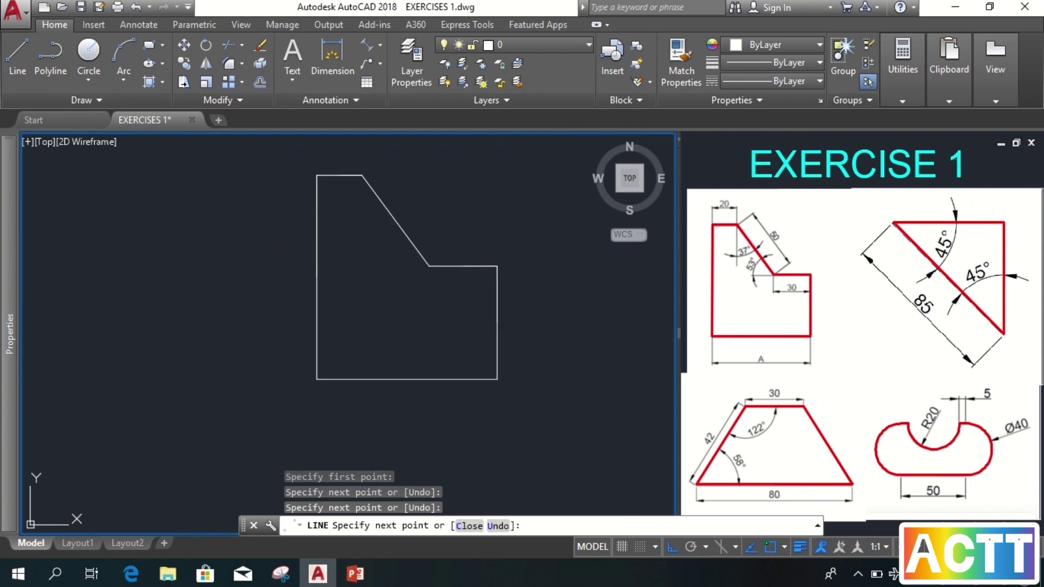
# Step: Add a linear 20 dimension above the short top edge
pyautogui.press('Escape')
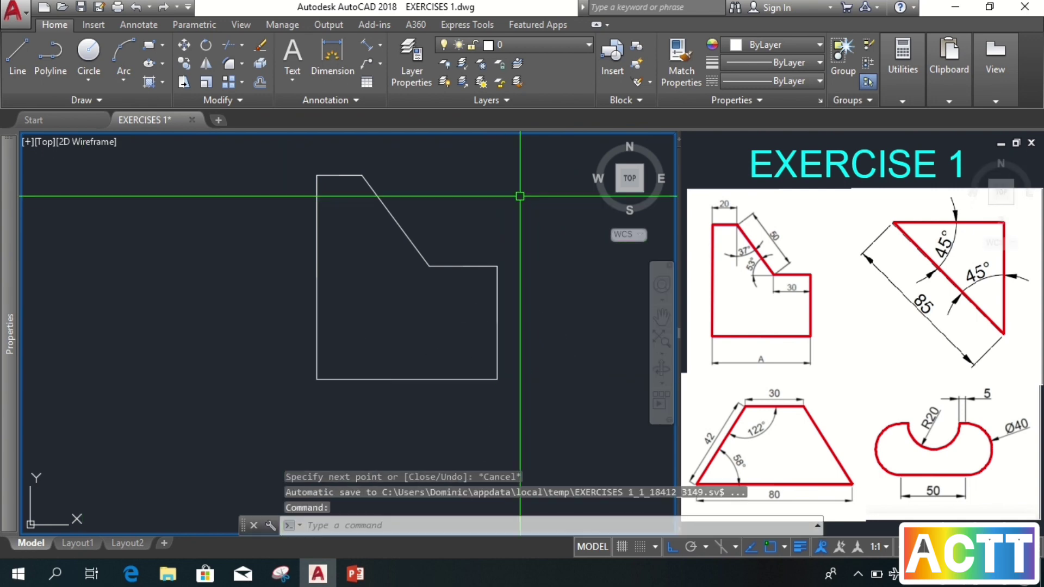
pyautogui.moveTo(338, 252); pyautogui.dragTo(303, 265, button='middle')
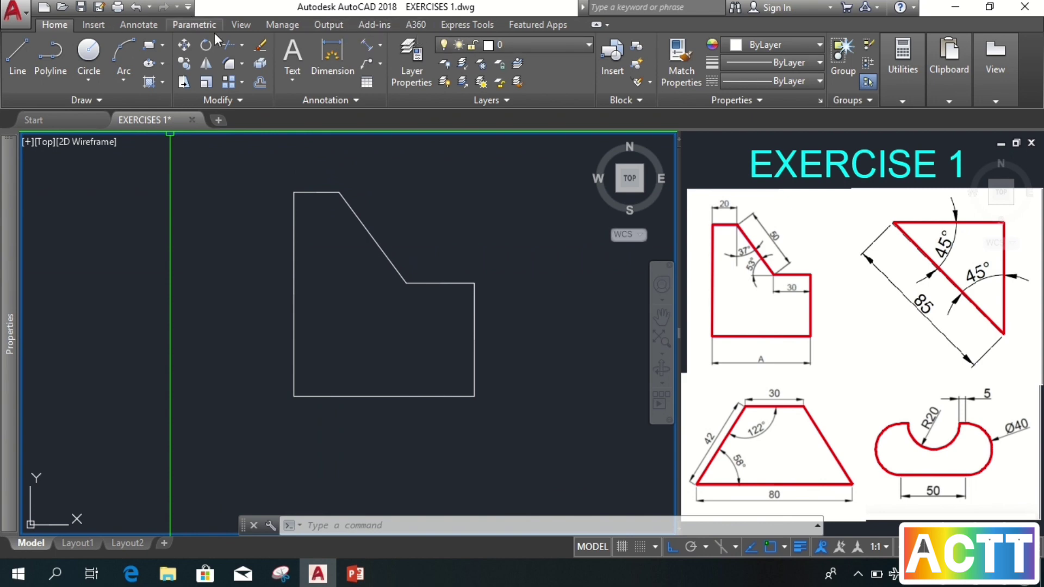
pyautogui.click(379, 46)
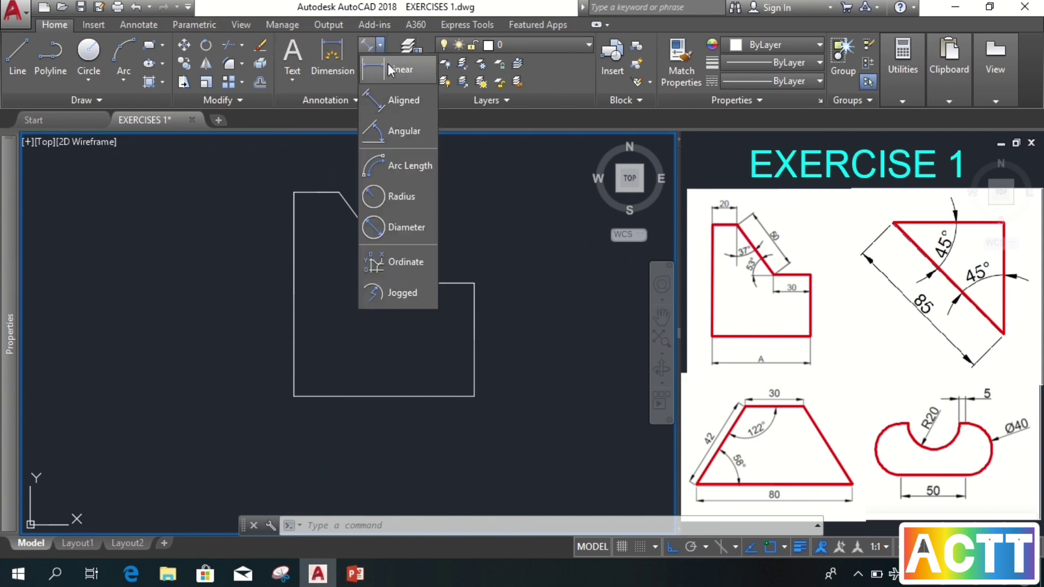
pyautogui.click(393, 69)
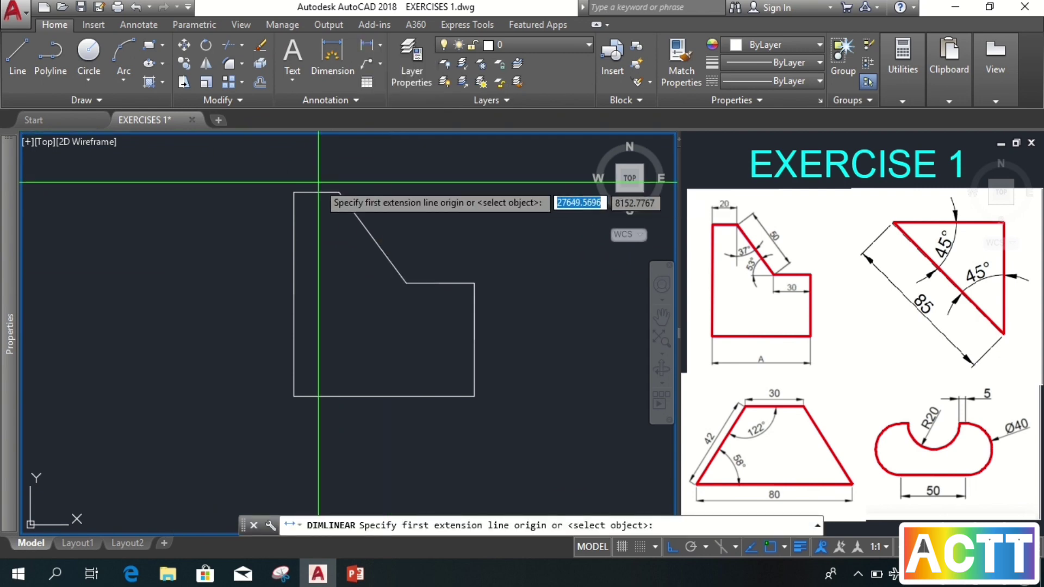
pyautogui.click(293, 192)
pyautogui.click(338, 191)
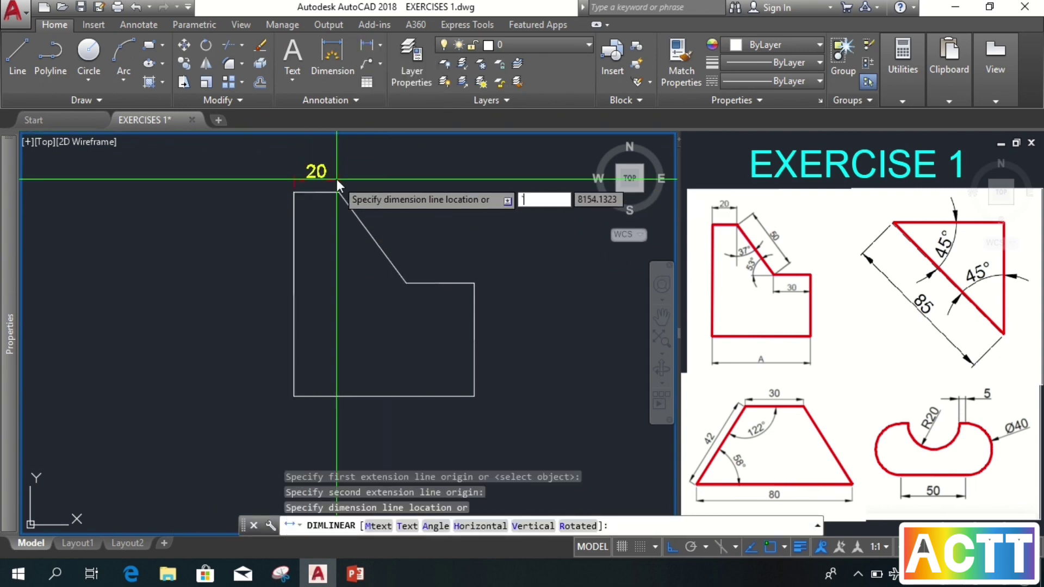
pyautogui.press('Escape')
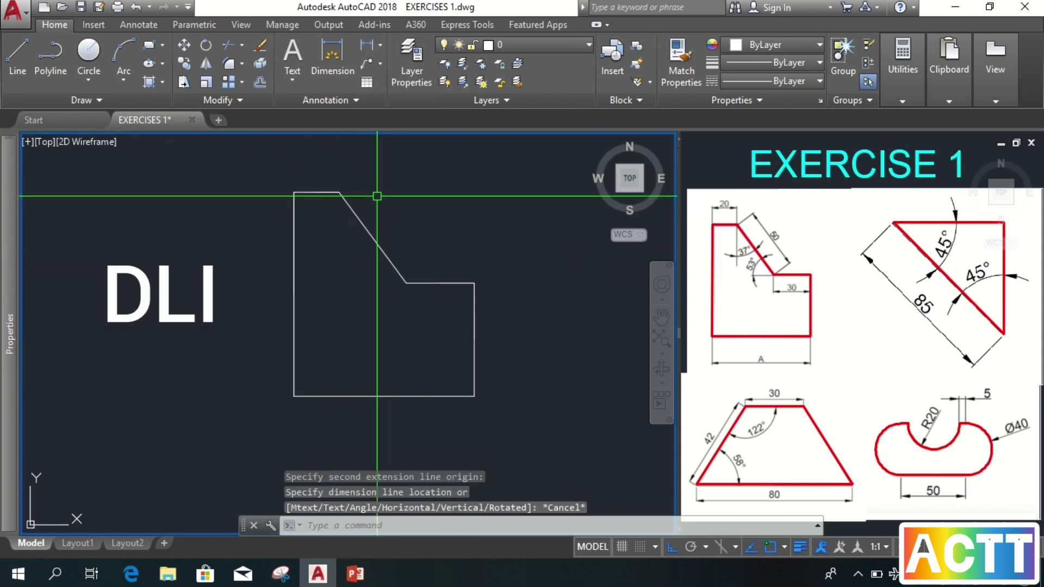
pyautogui.write('dil')
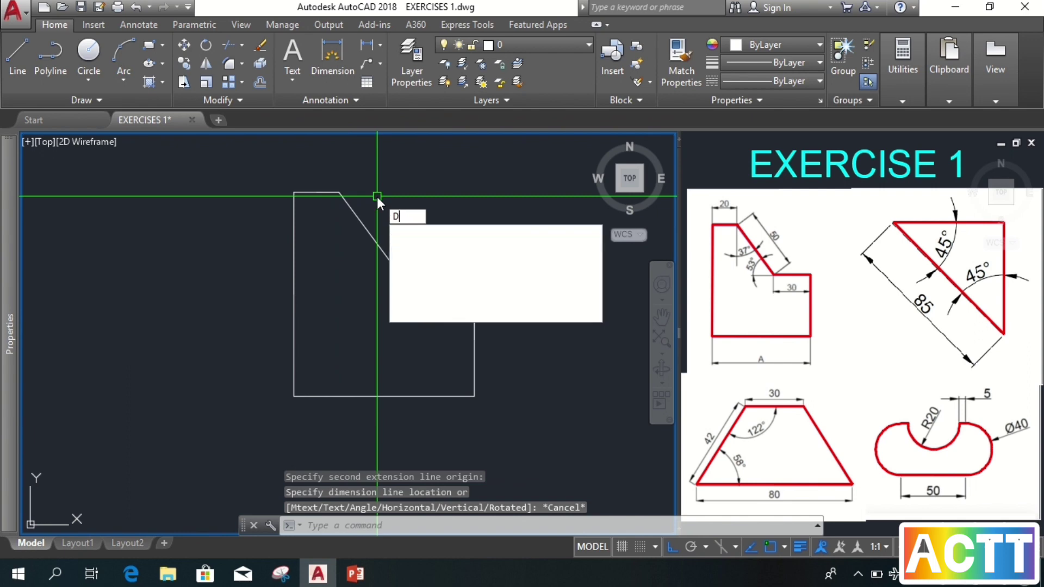
pyautogui.press('Return')
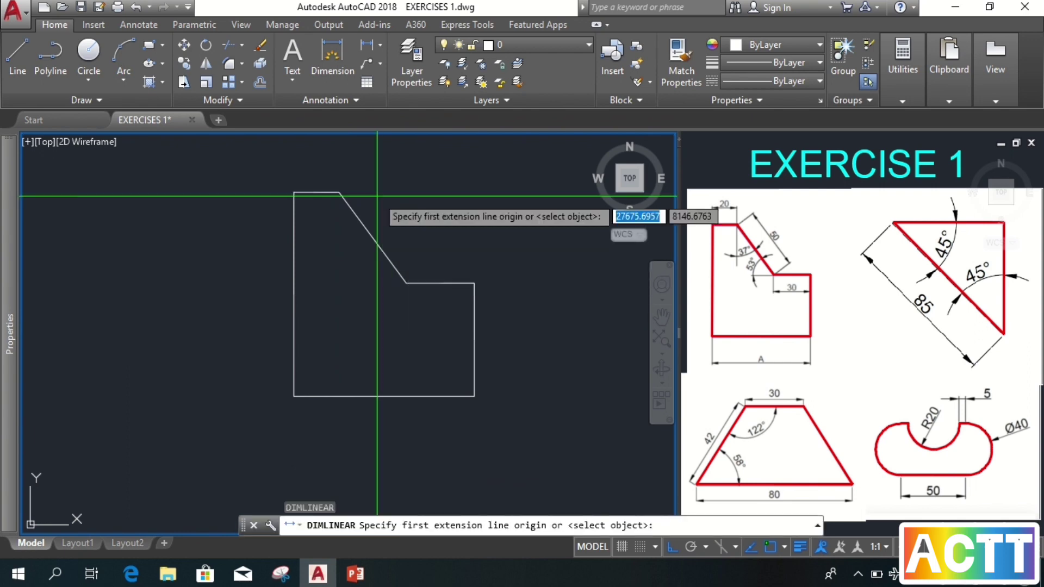
pyautogui.click(339, 193)
pyautogui.click(294, 193)
pyautogui.click(303, 167)
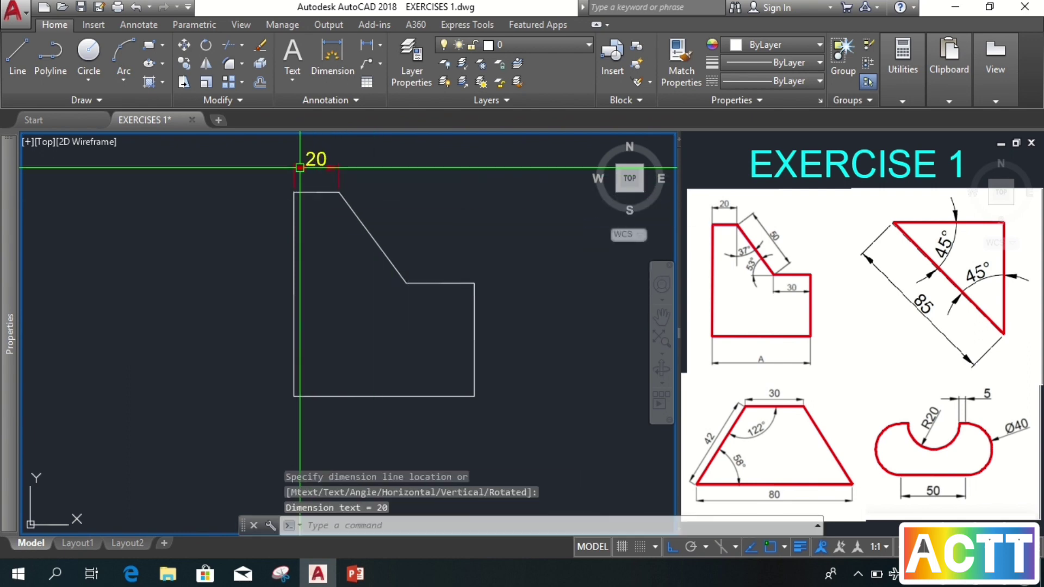
pyautogui.press('Escape')
# Step: Add an aligned 50 dimension along the slanted edge
pyautogui.moveTo(389, 143); pyautogui.dragTo(383, 152, button='middle')
pyautogui.click(384, 40)
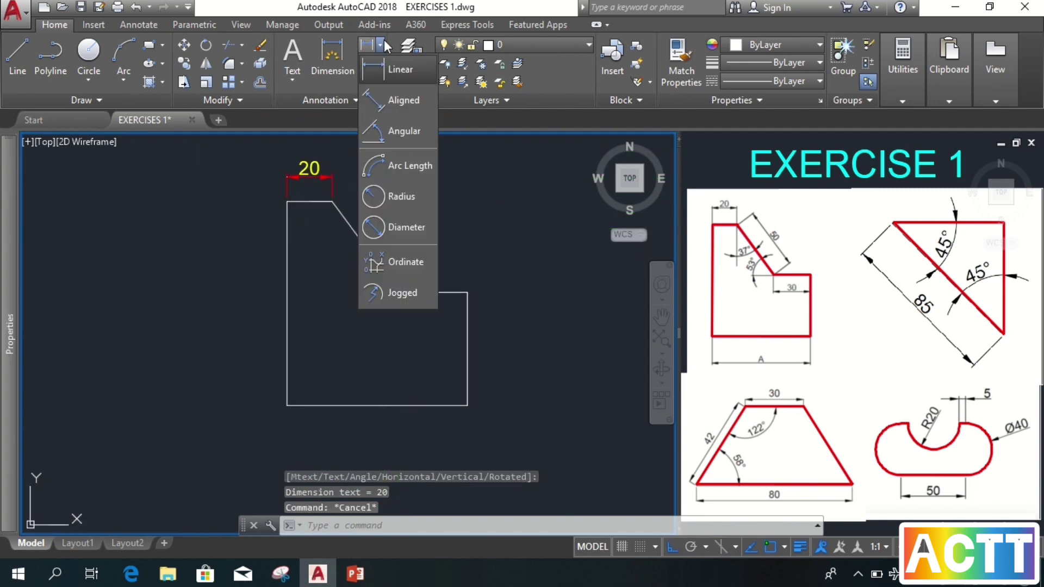
pyautogui.click(394, 102)
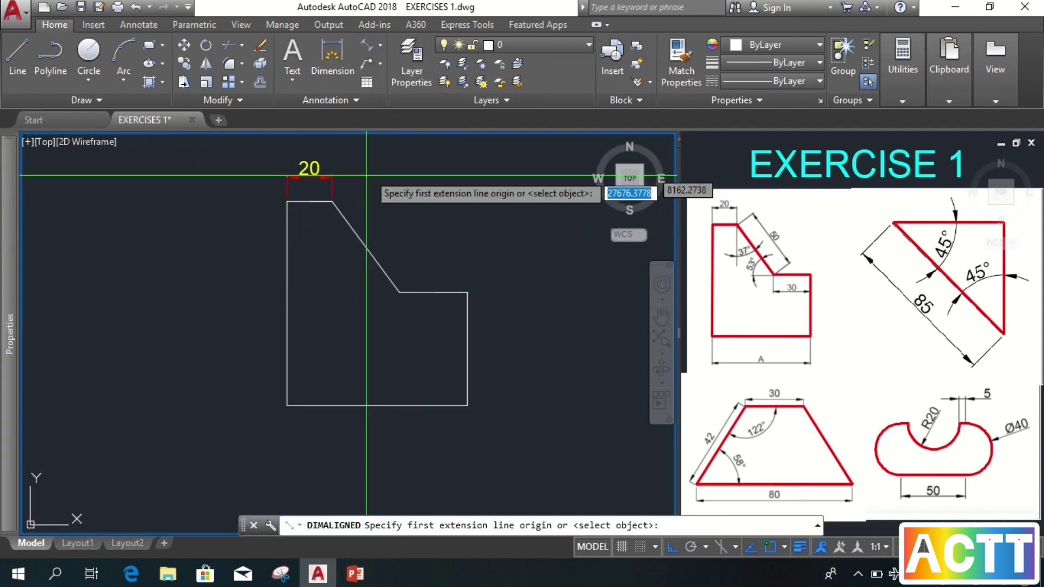
pyautogui.click(332, 202)
pyautogui.click(400, 292)
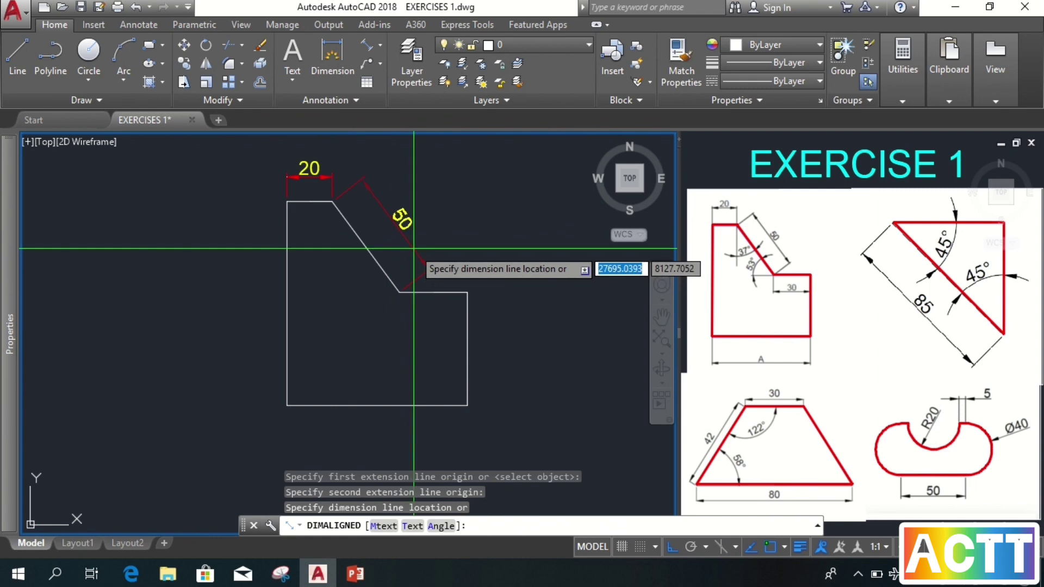
pyautogui.press('Escape')
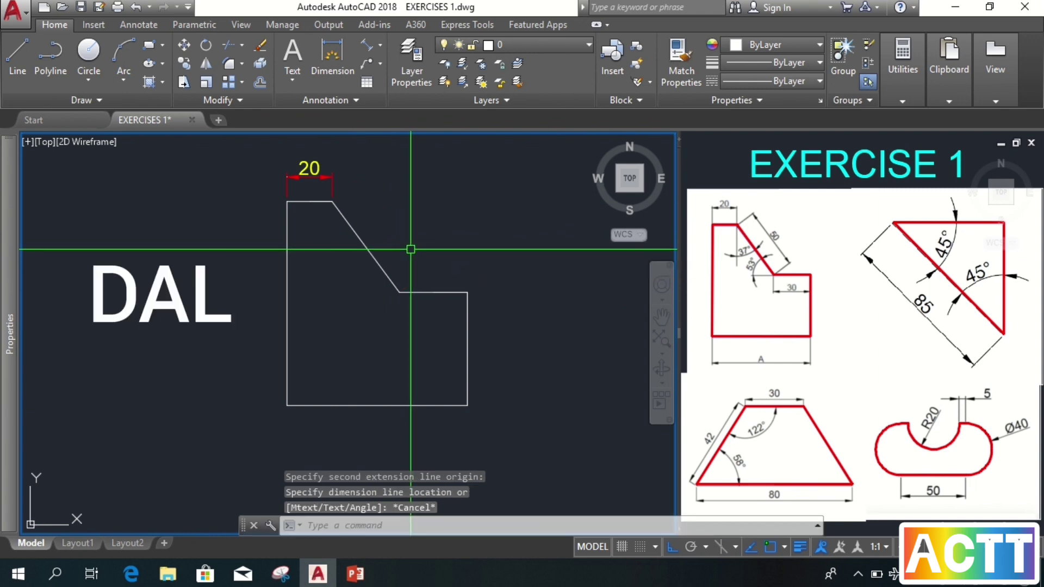
pyautogui.write('dal')
pyautogui.press('Return')
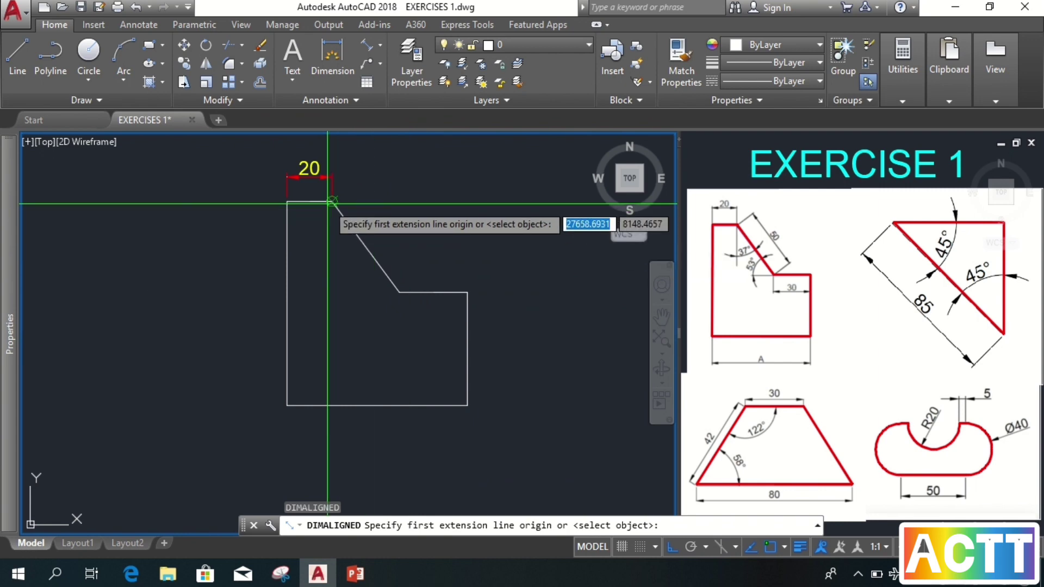
pyautogui.click(332, 201)
pyautogui.click(399, 292)
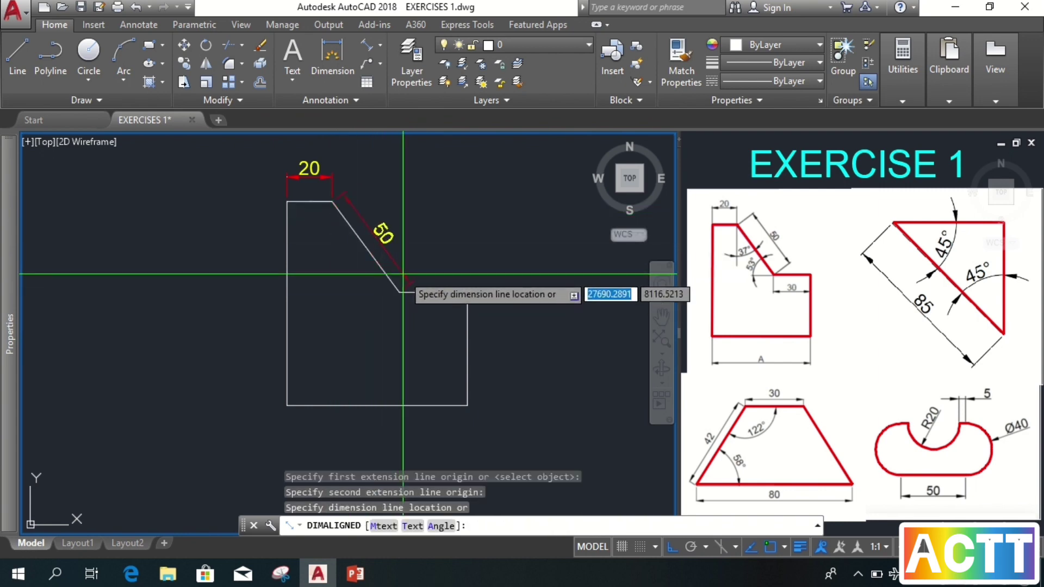
pyautogui.click(407, 260)
pyautogui.press('Escape')
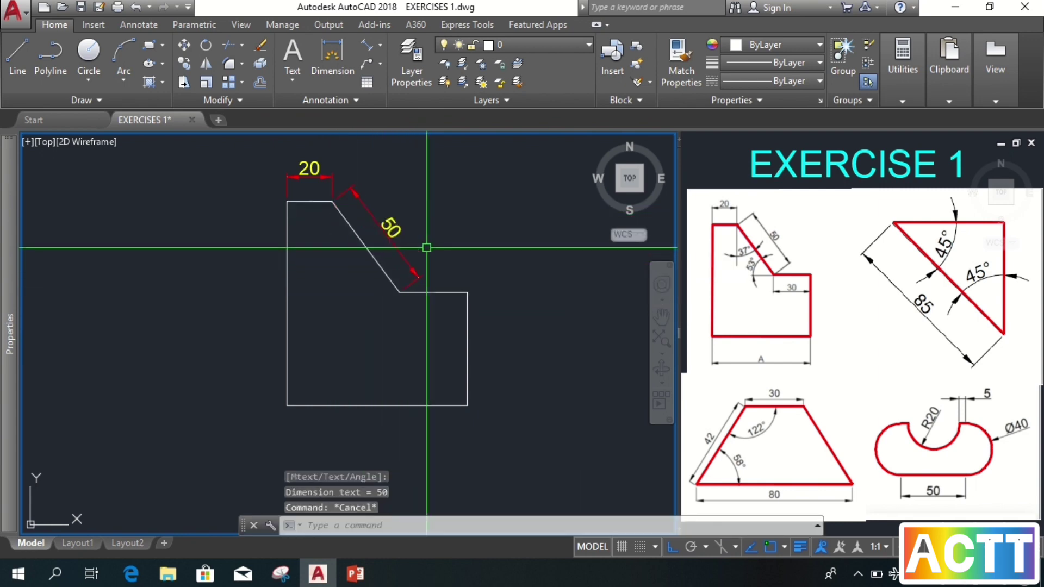
pyautogui.moveTo(427, 248); pyautogui.dragTo(413, 271, button='middle')
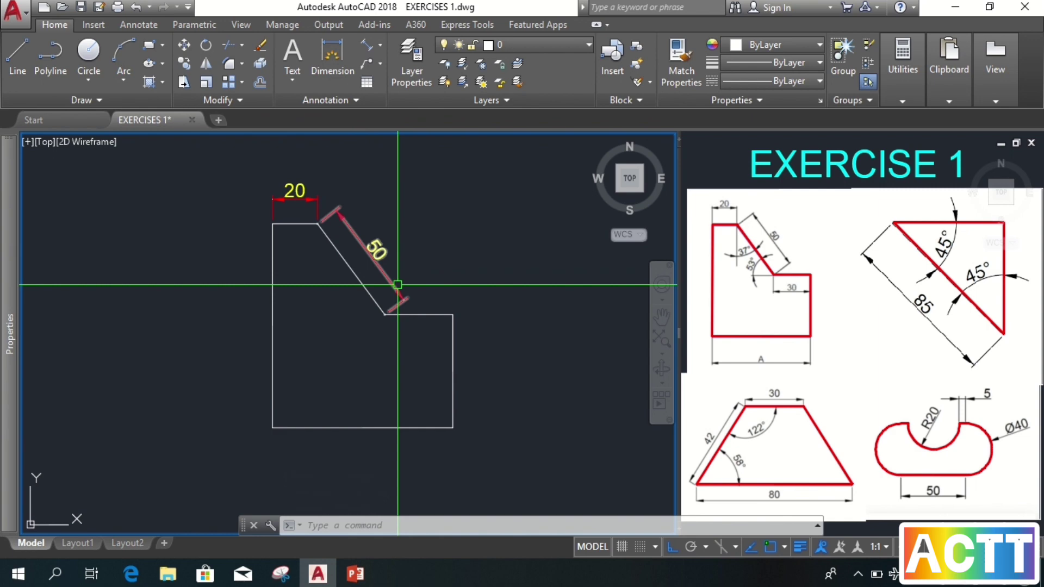
# Step: Draw a short vertical line at the slant's top and a short horizontal line at its bottom
pyautogui.write('l')
pyautogui.press('Return')
pyautogui.click(318, 223)
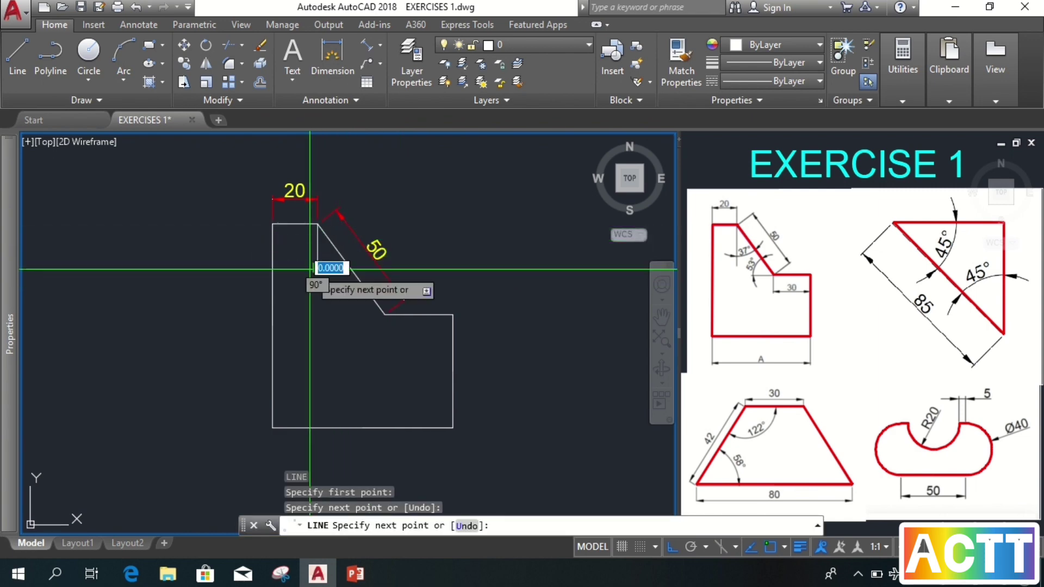
pyautogui.click(310, 268)
pyautogui.press('Return')
pyautogui.press('Return')
pyautogui.click(384, 314)
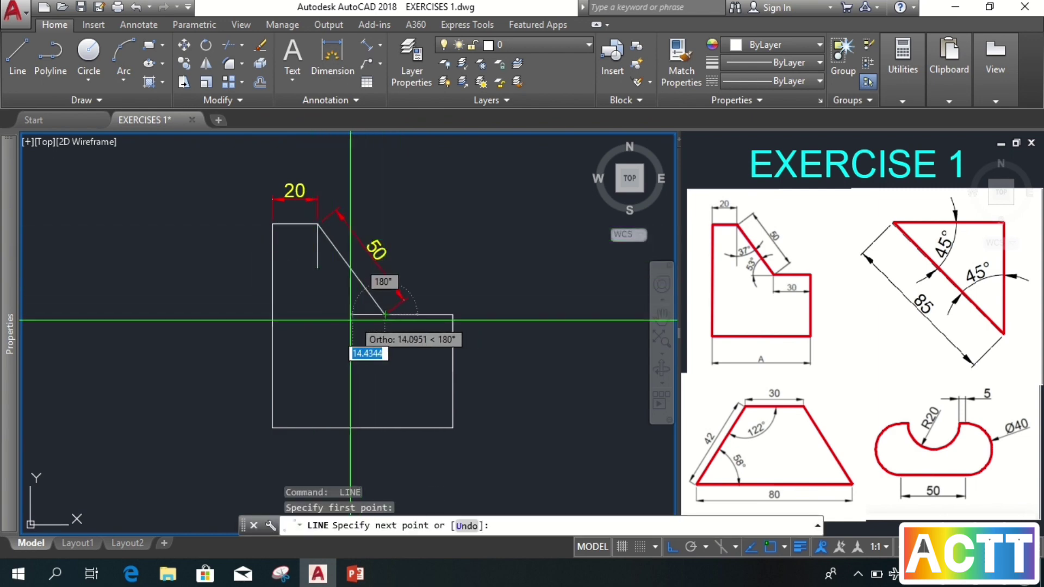
pyautogui.click(346, 320)
pyautogui.press('Return')
# Step: Move the whole outline onto the yellow LINE layer
pyautogui.moveTo(405, 231); pyautogui.dragTo(365, 218, button='middle')
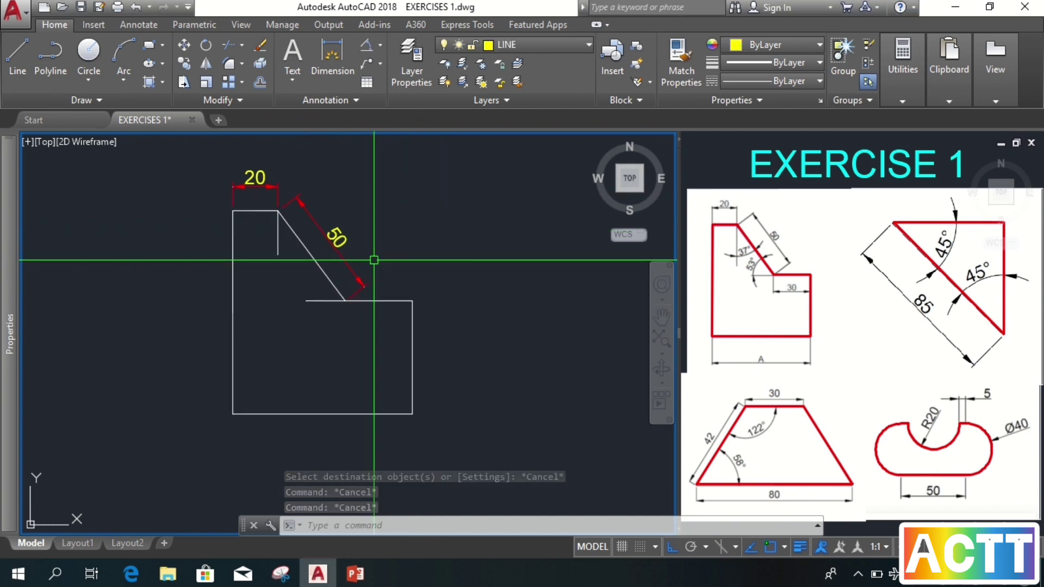
pyautogui.press('Escape')
pyautogui.press('Escape')
pyautogui.hotkey('ctrl', 'a')
pyautogui.click(507, 44)
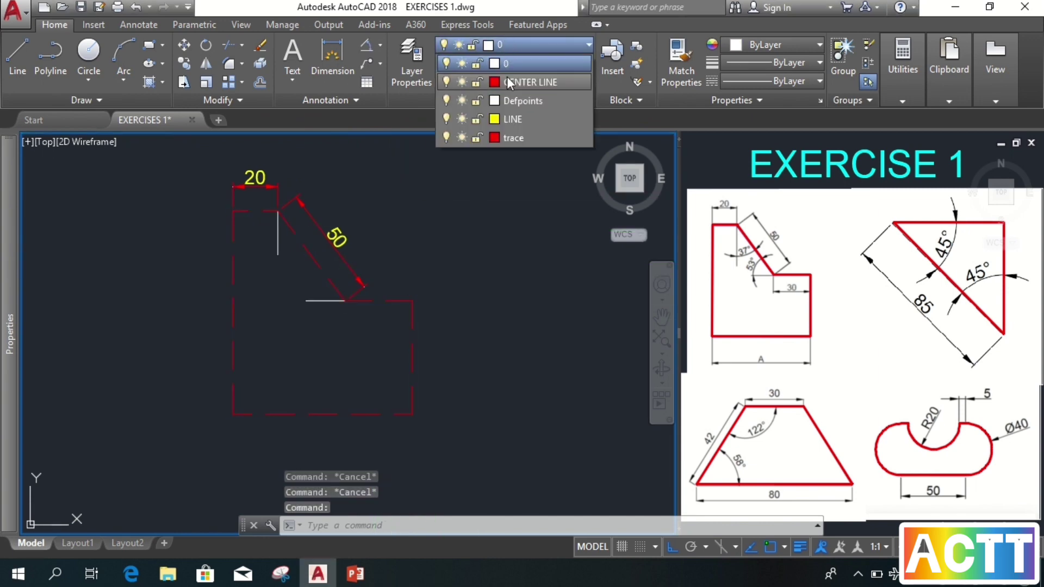
pyautogui.click(517, 121)
pyautogui.press('Escape')
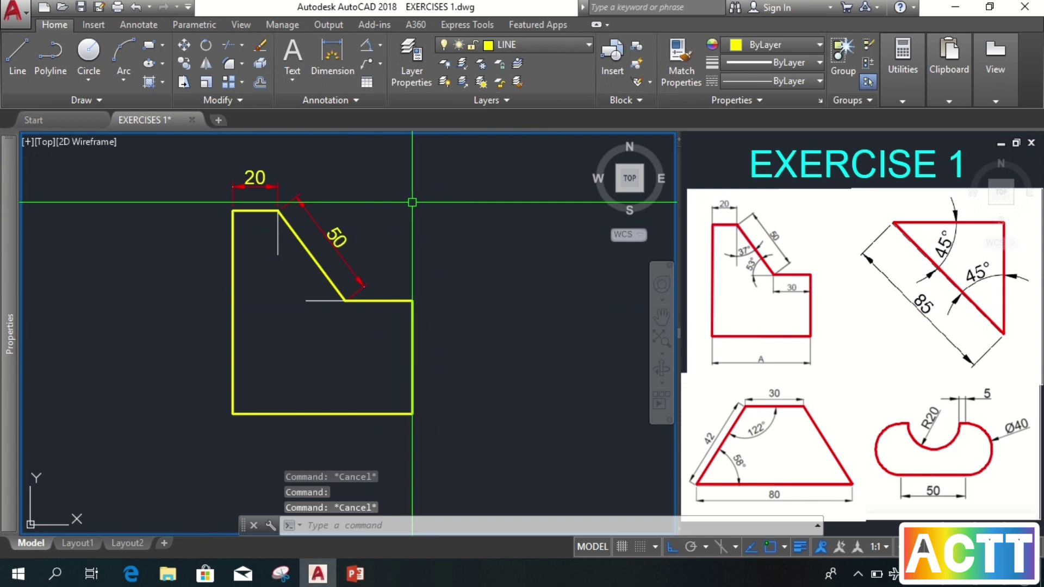
# Step: Add the 37° angular dimension between the vertical reference line and the slanted edge
pyautogui.click(380, 45)
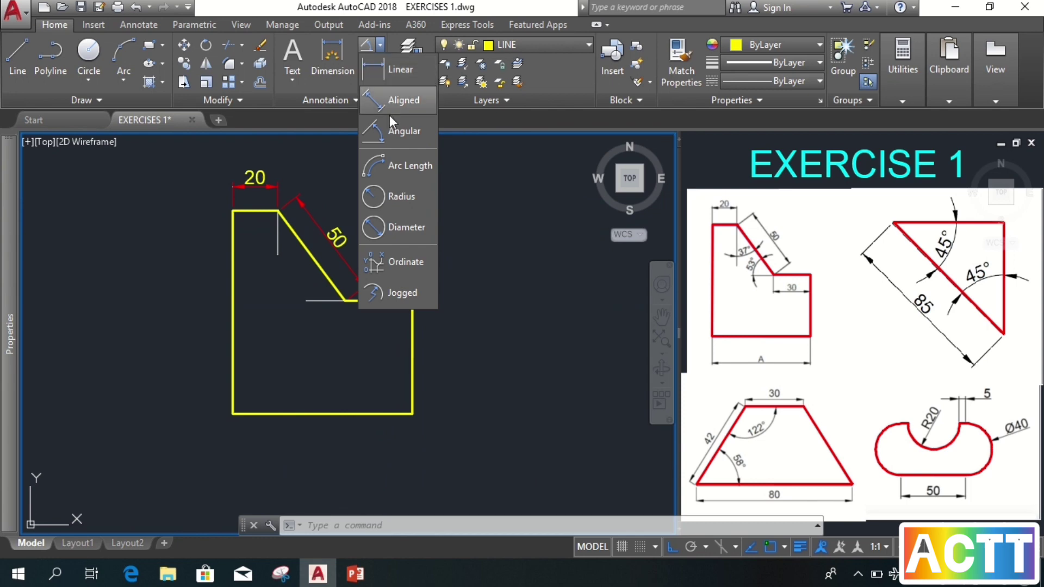
pyautogui.click(393, 131)
pyautogui.click(300, 244)
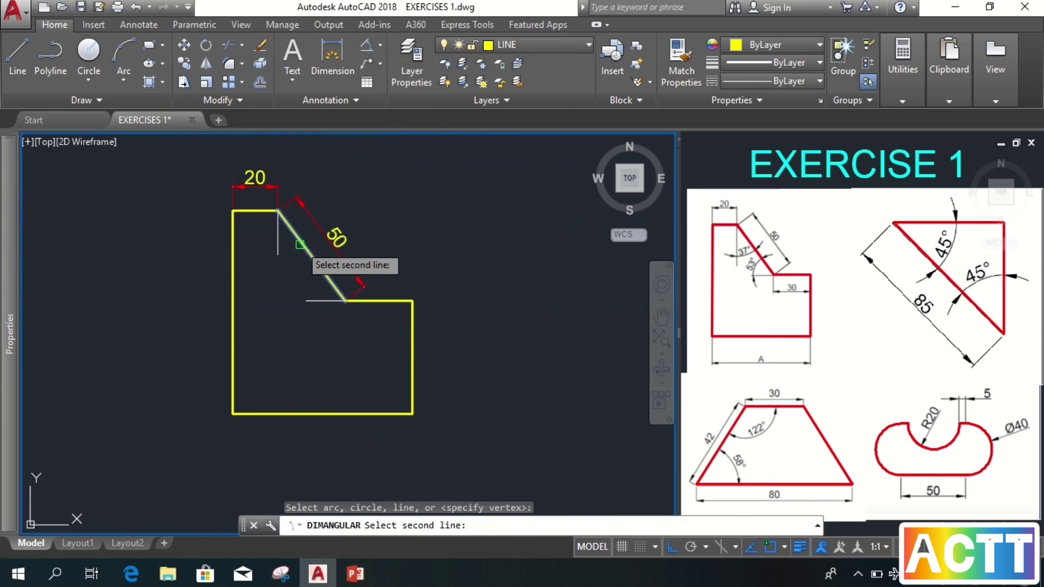
pyautogui.click(278, 240)
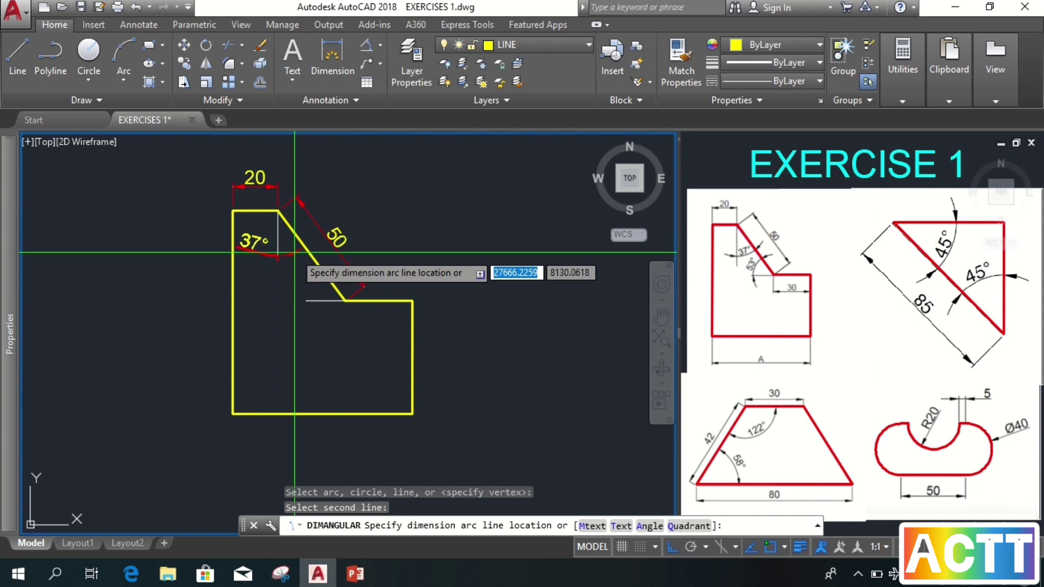
pyautogui.press('Escape')
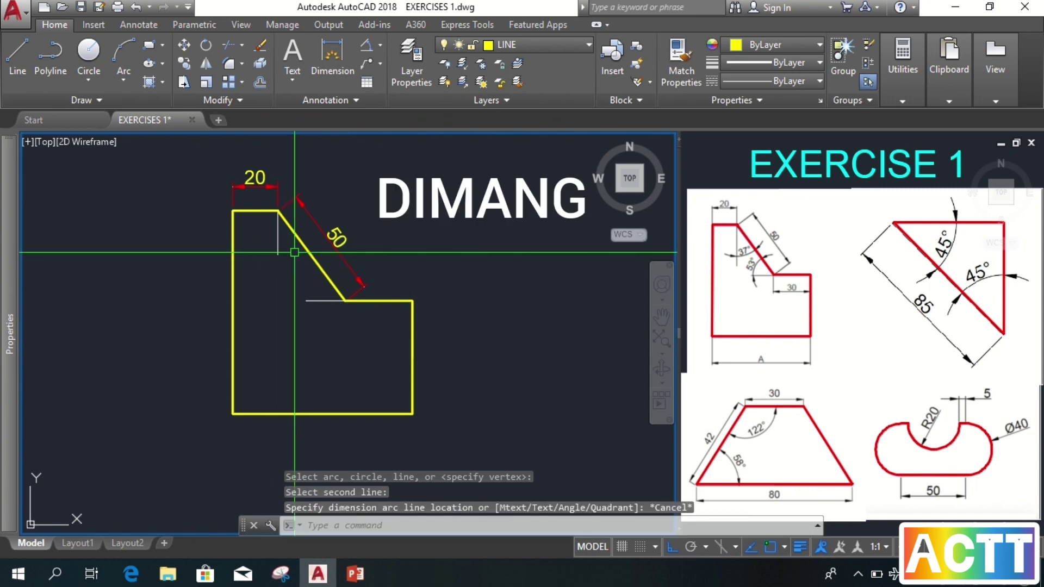
pyautogui.write('DIMANG')
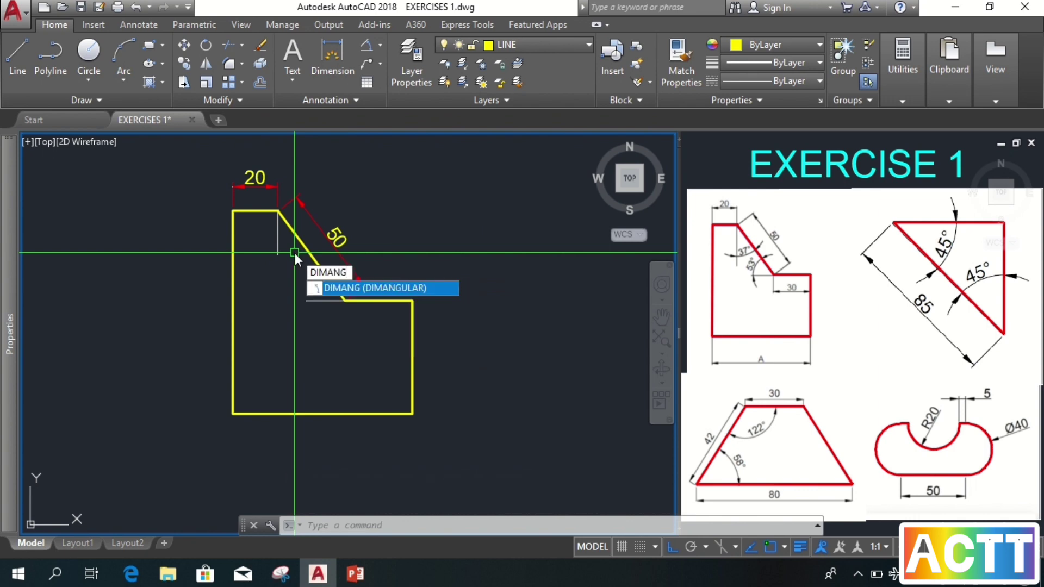
pyautogui.press('Return')
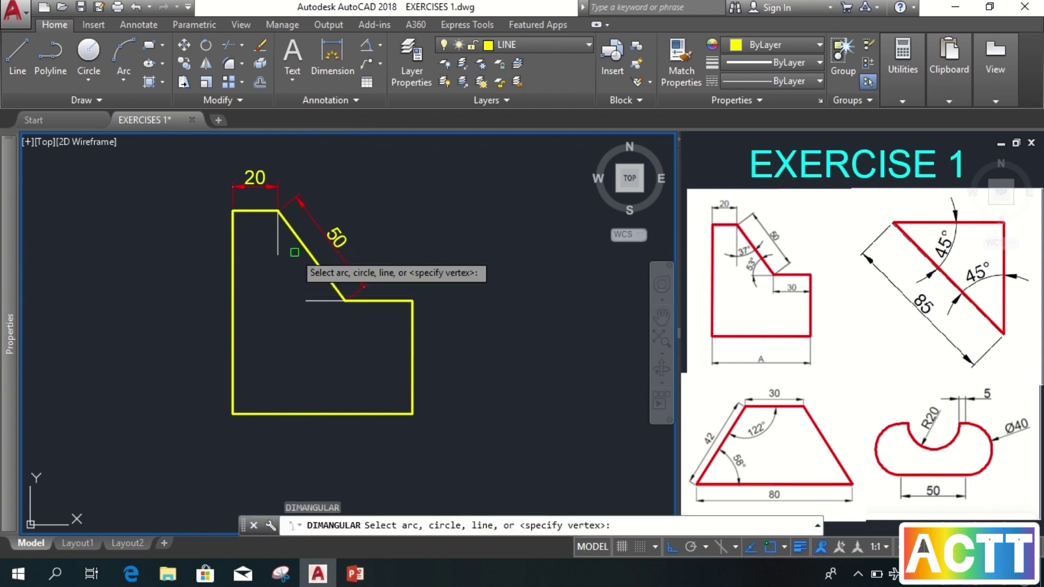
pyautogui.click(279, 225)
pyautogui.click(292, 232)
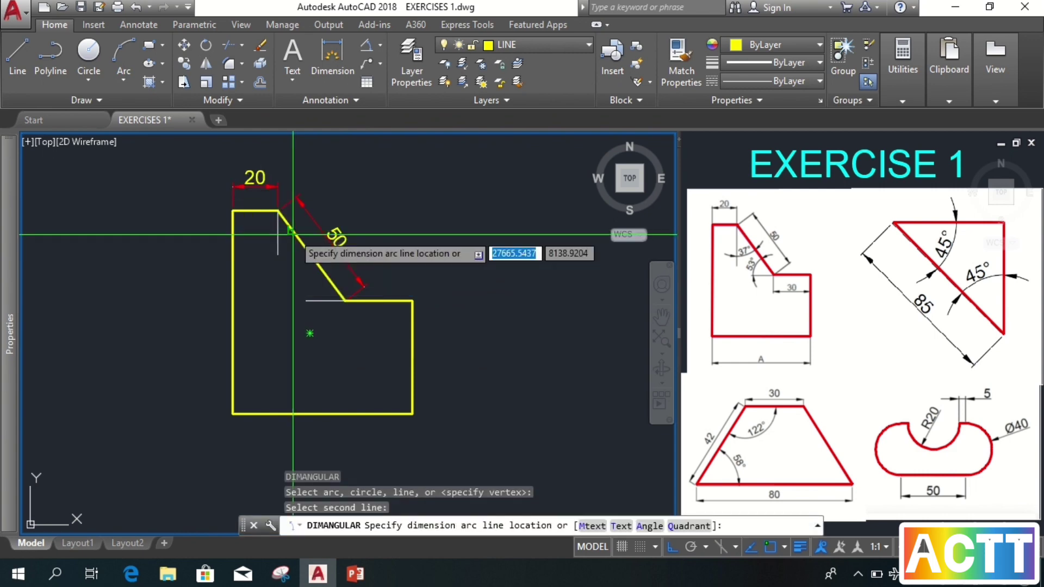
pyautogui.click(290, 249)
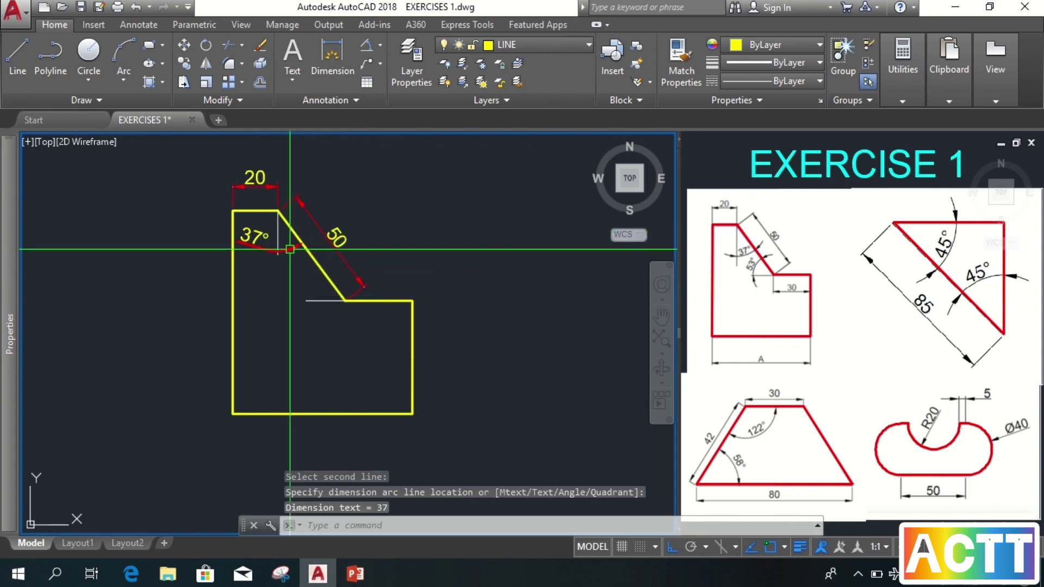
# Step: Add the 53° angular dimension between the slanted edge and the horizontal reference line
pyautogui.press('Return')
pyautogui.click(326, 301)
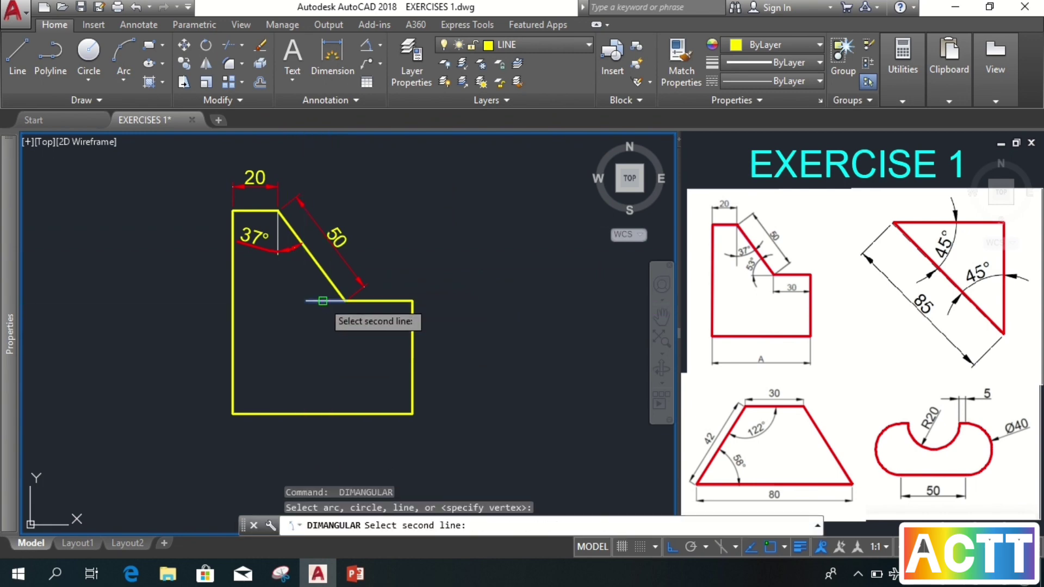
pyautogui.click(333, 283)
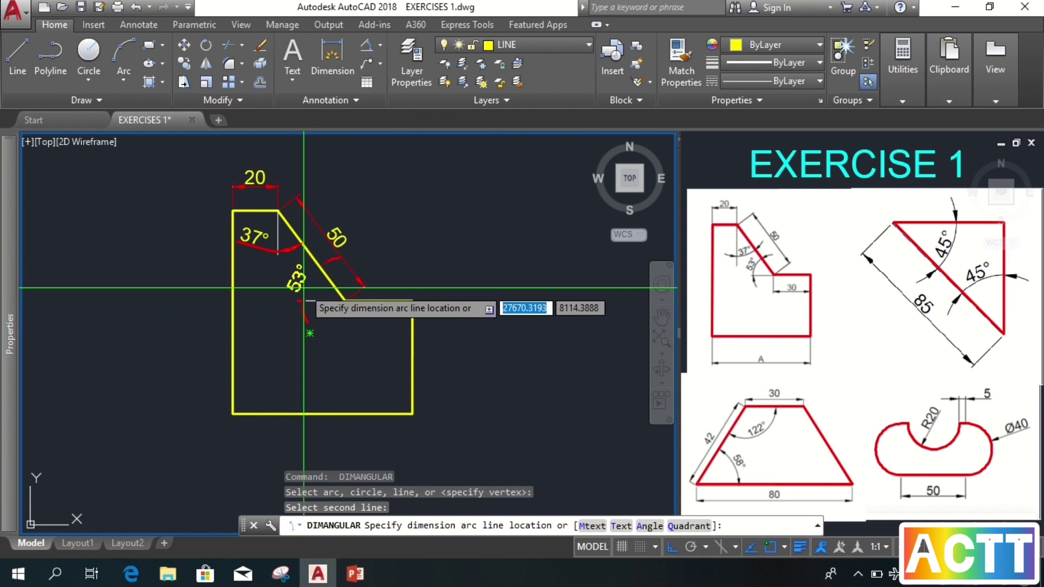
pyautogui.click(304, 287)
# Step: Set Dim line forced to Off for the 53° dimension and close the Properties palette
pyautogui.click(298, 278)
pyautogui.moveTo(16, 340)
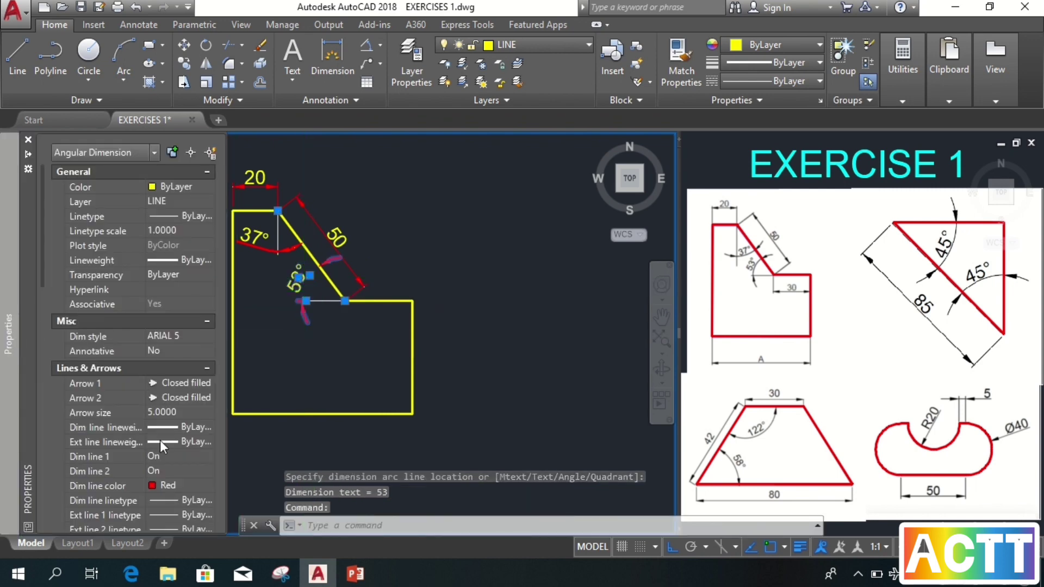
pyautogui.scroll(-8, 160, 440)
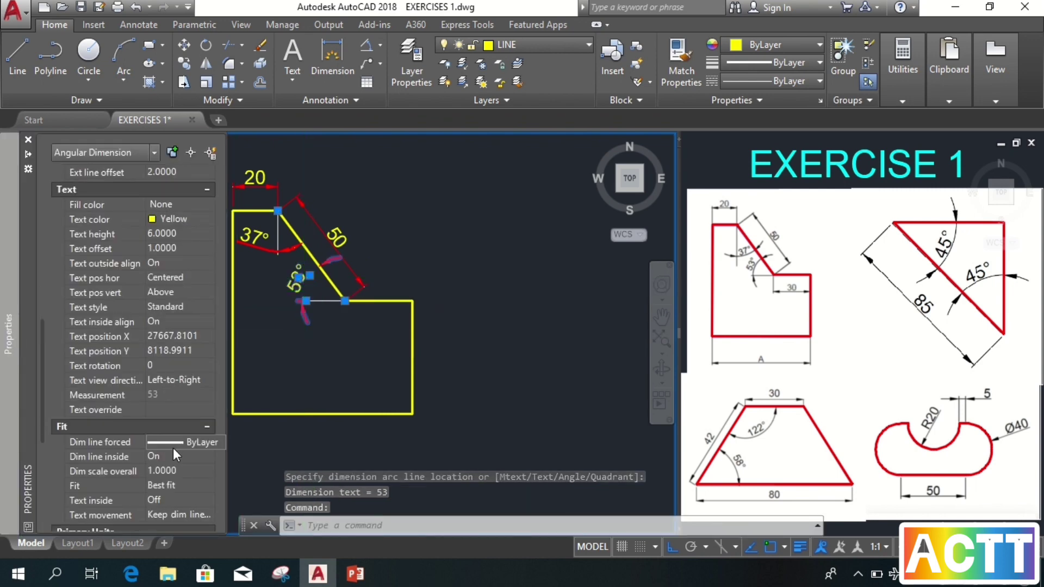
pyautogui.scroll(-6, 173, 448)
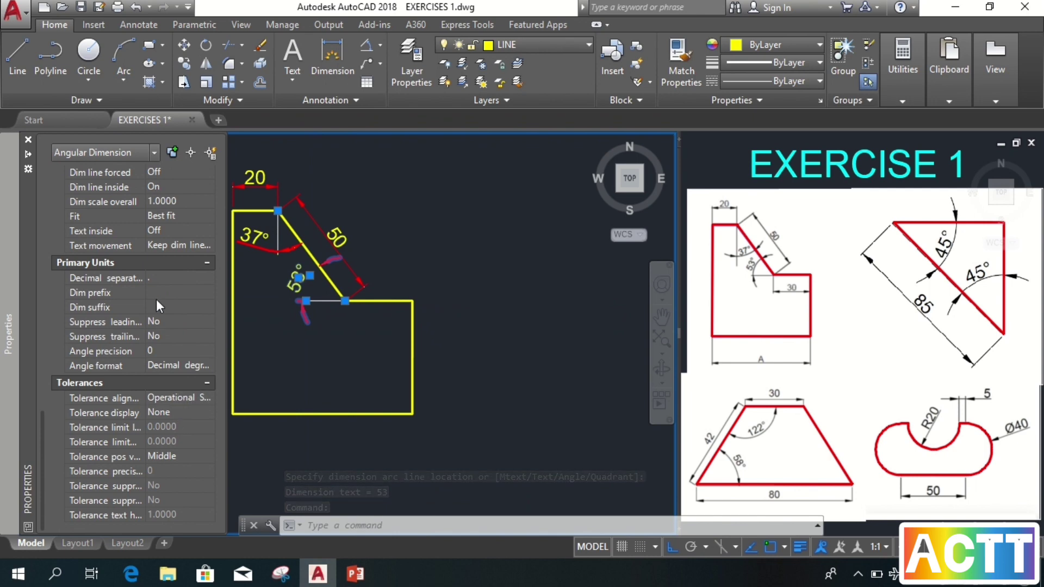
pyautogui.scroll(3, 158, 289)
pyautogui.click(172, 248)
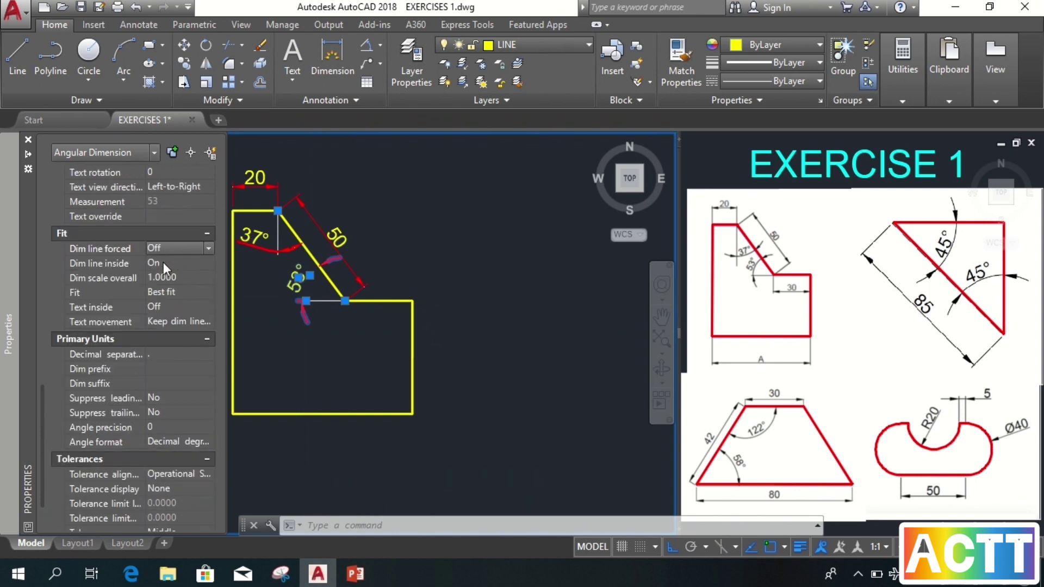
pyautogui.press('Escape')
pyautogui.hotkey('ctrl', '1')
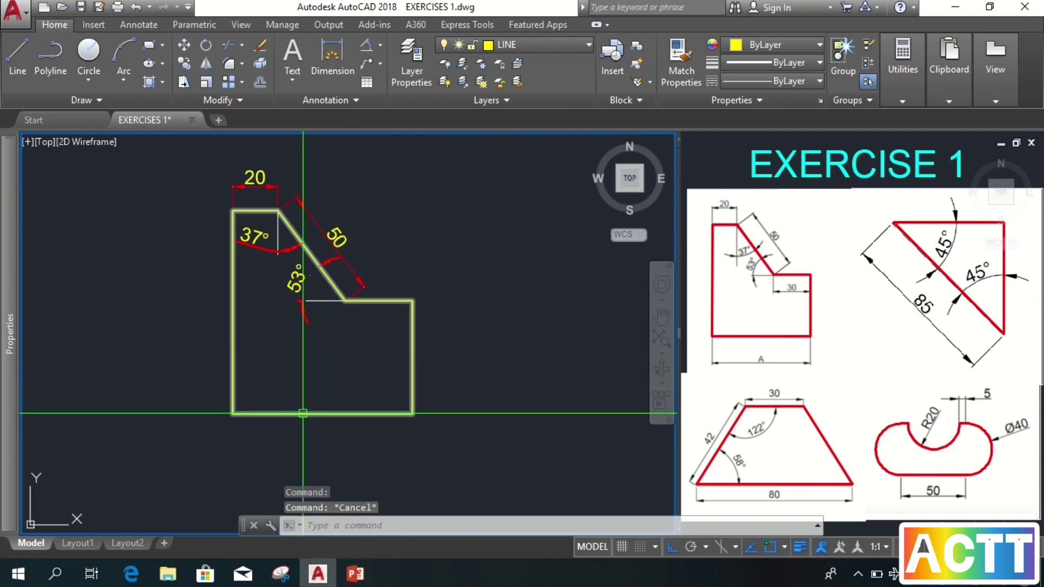
# Step: Place a linear 80 dimension below the shape's bottom edge
pyautogui.click(379, 46)
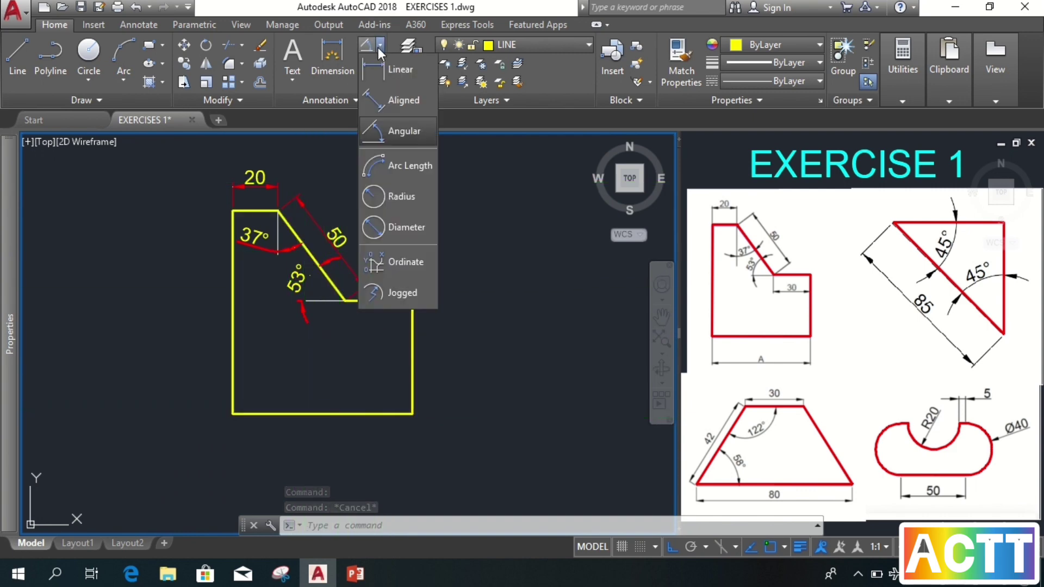
pyautogui.click(383, 72)
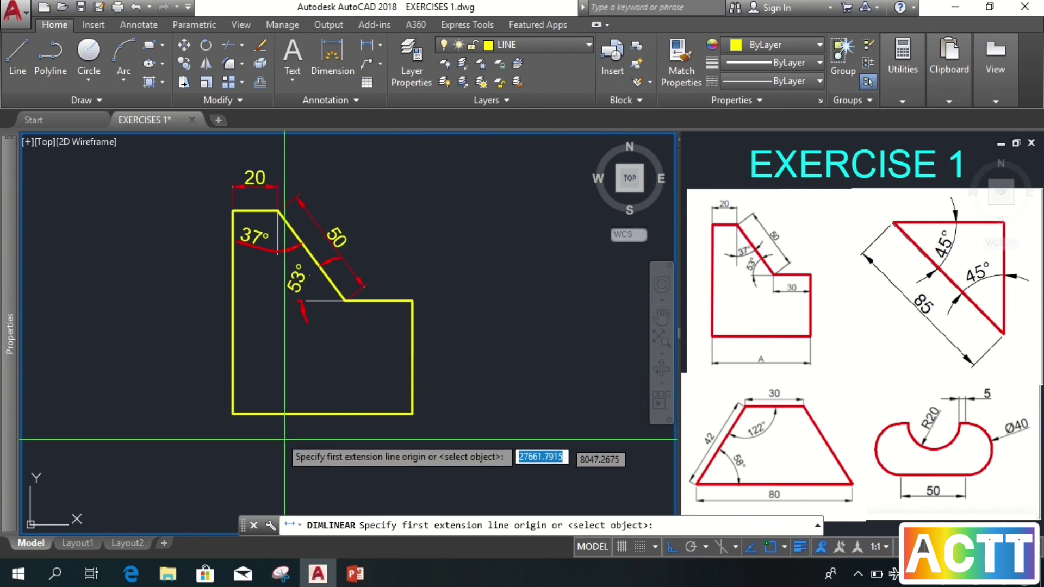
pyautogui.click(233, 414)
pyautogui.click(412, 414)
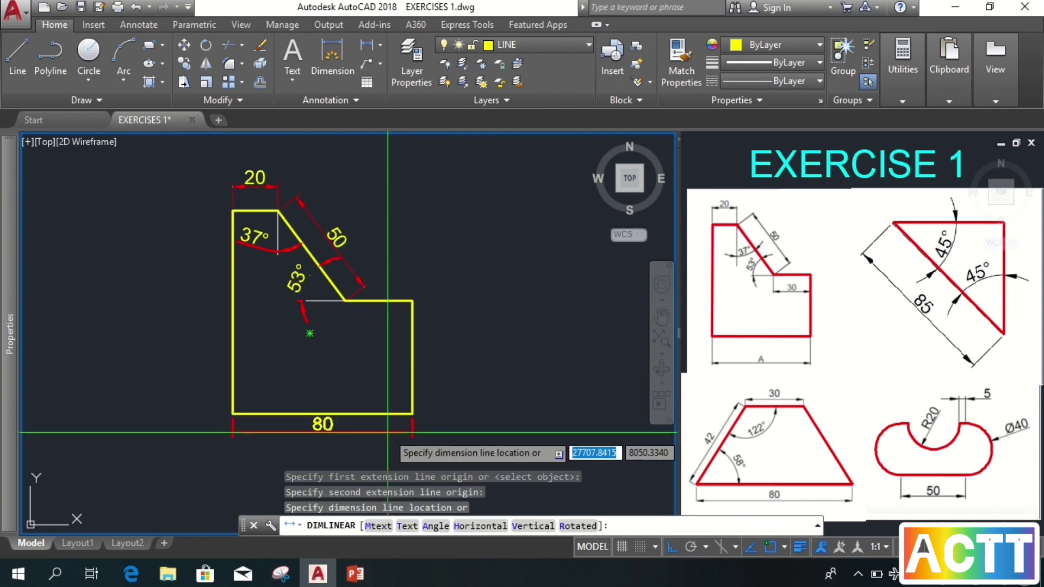
pyautogui.click(375, 441)
pyautogui.press('Escape')
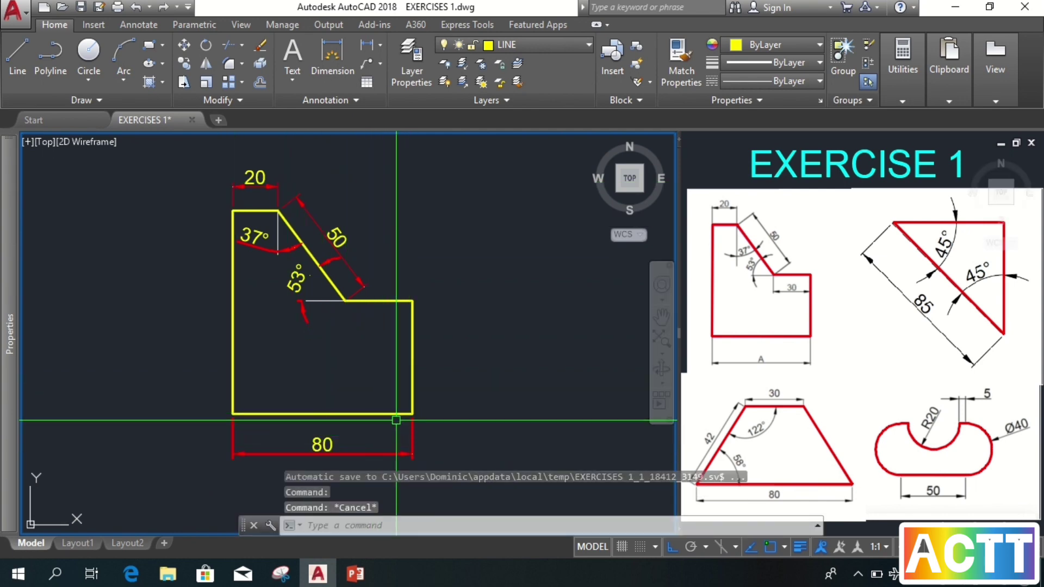
pyautogui.moveTo(396, 421); pyautogui.dragTo(407, 392, button='middle')
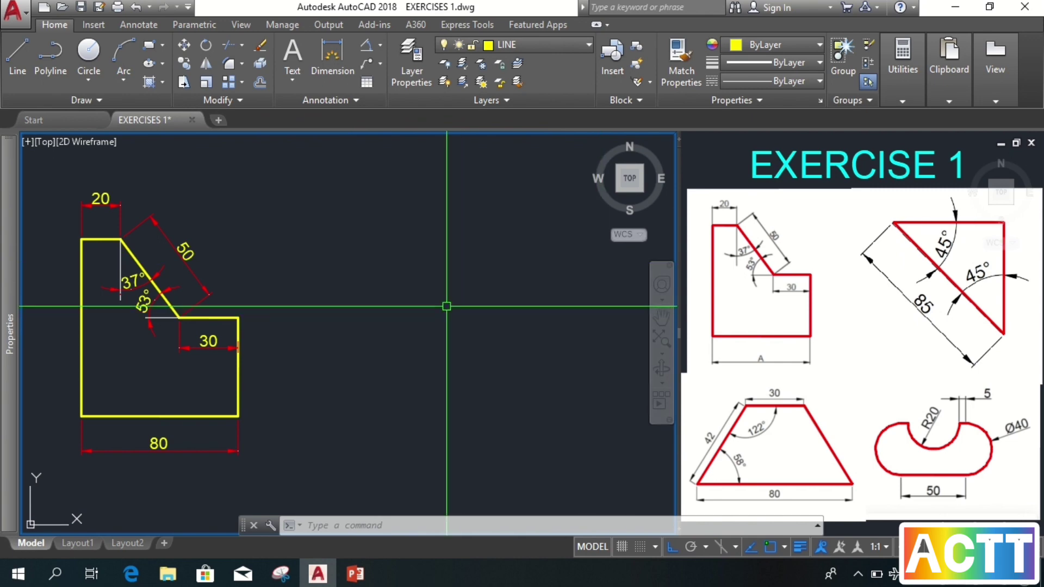
# Step: Draw an 85-unit horizontal line to the right of the first shape
pyautogui.write('l')
pyautogui.press('Return')
pyautogui.click(363, 298)
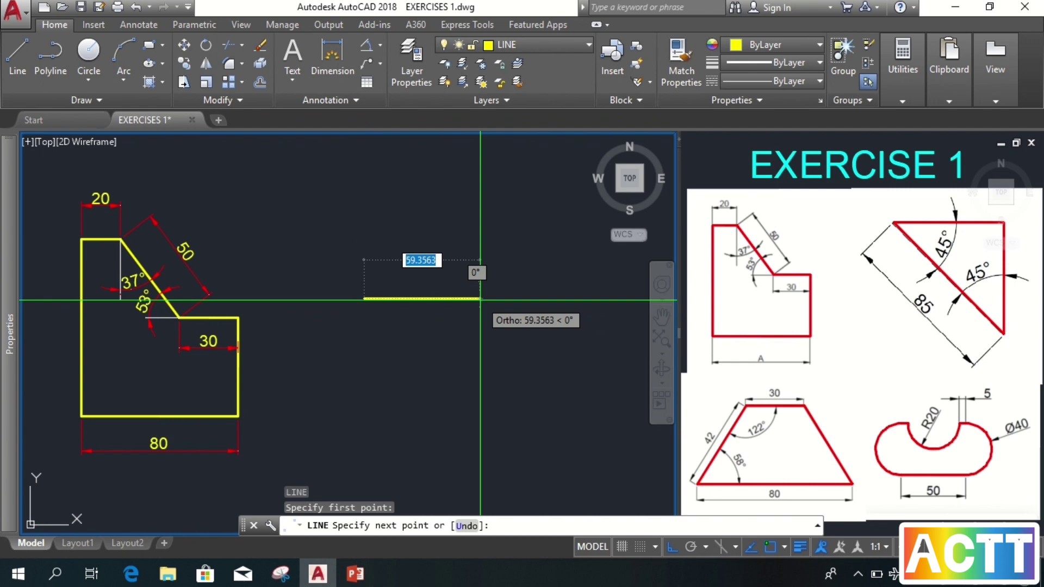
pyautogui.write('85')
pyautogui.press('Return')
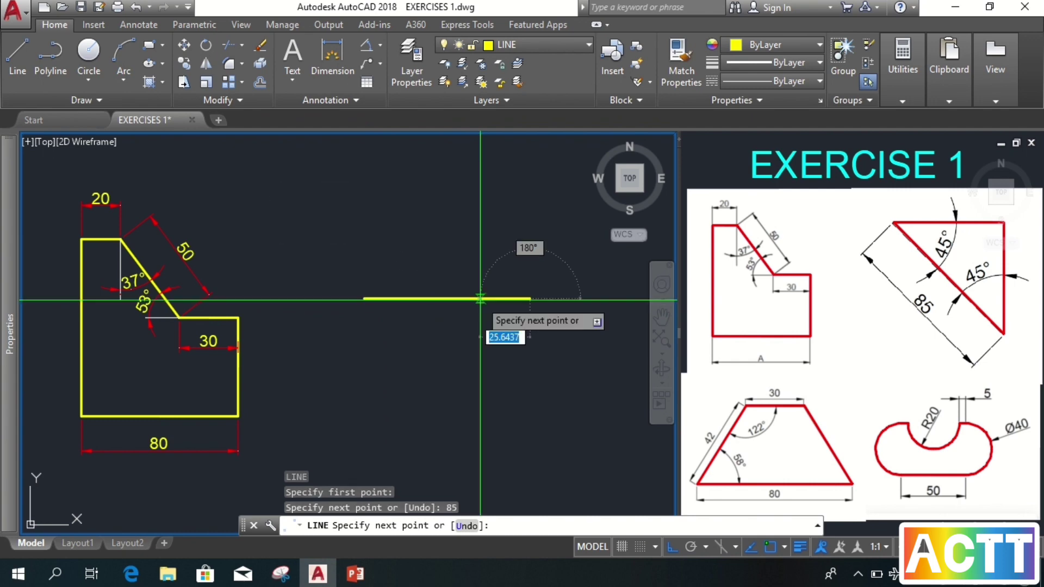
pyautogui.press('Return')
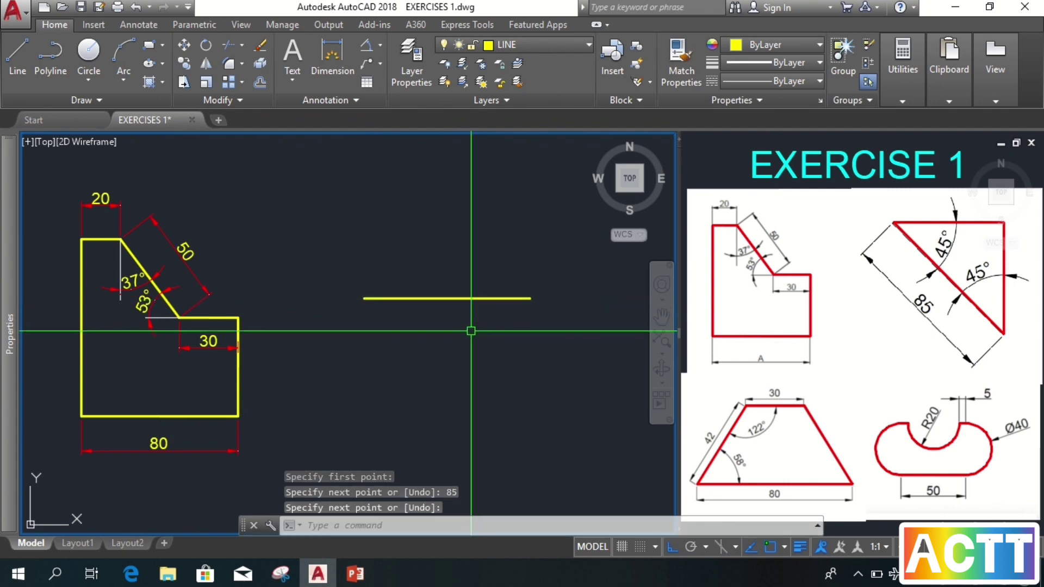
# Step: Rotate the 85-unit line -45° about its left endpoint
pyautogui.write('ro')
pyautogui.press('Return')
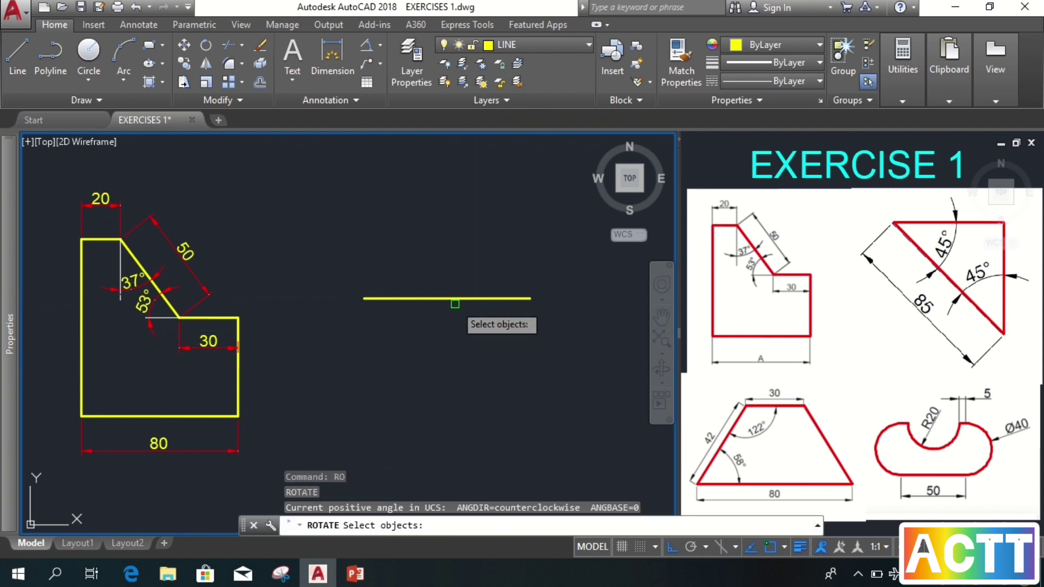
pyautogui.click(455, 298)
pyautogui.press('Return')
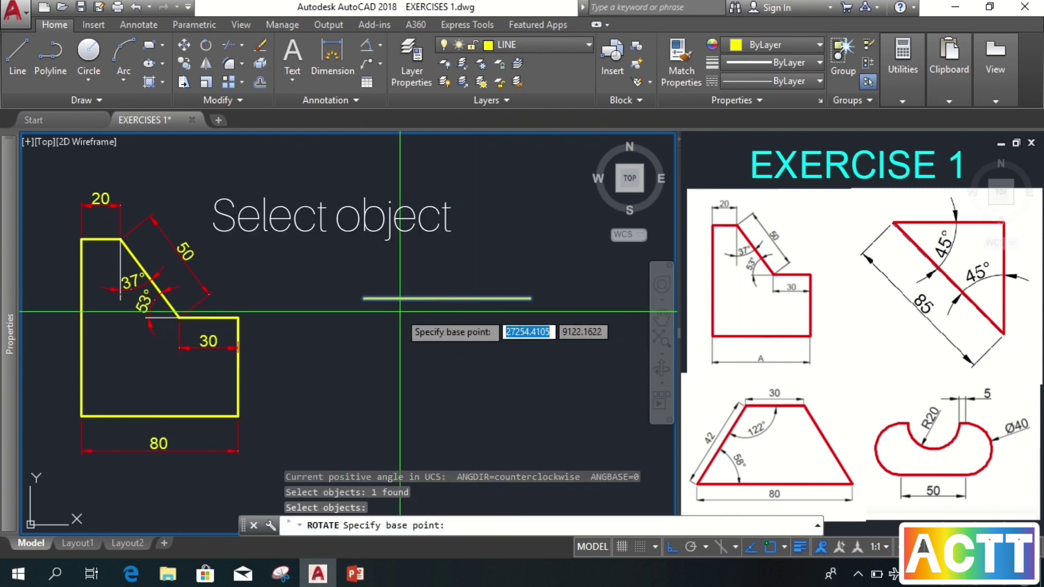
pyautogui.click(363, 298)
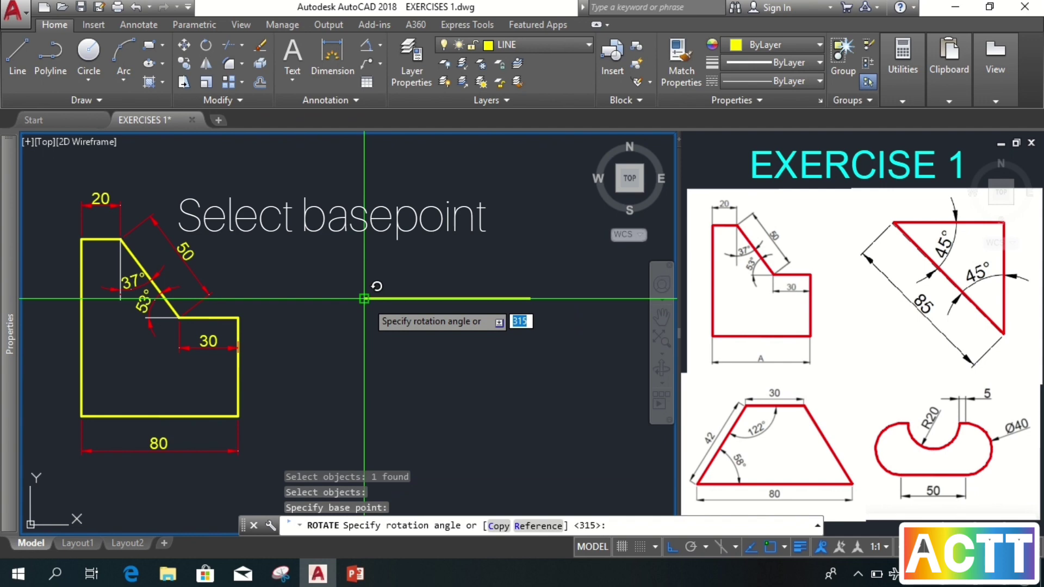
pyautogui.write('-45')
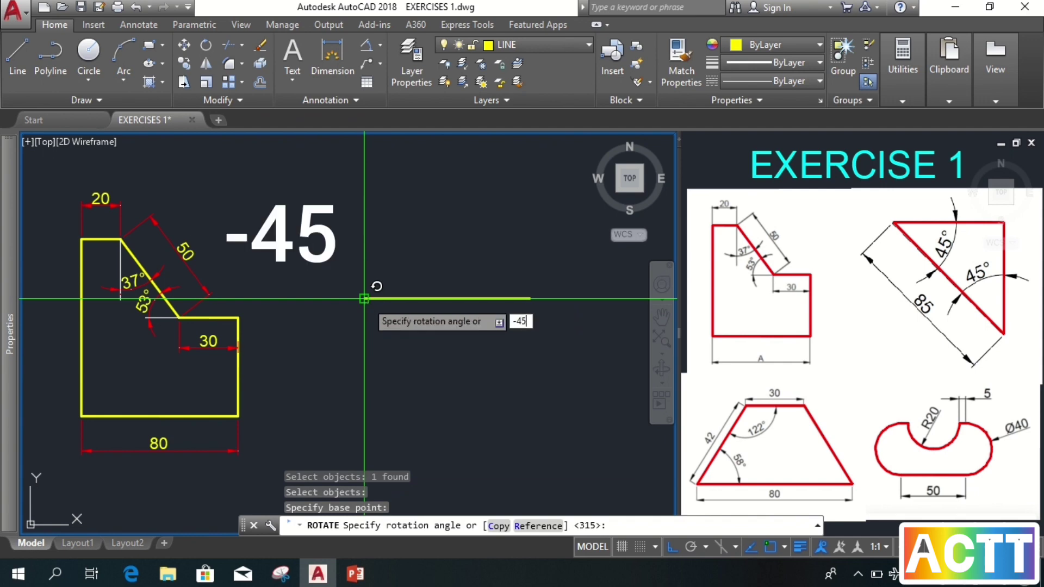
pyautogui.press('Return')
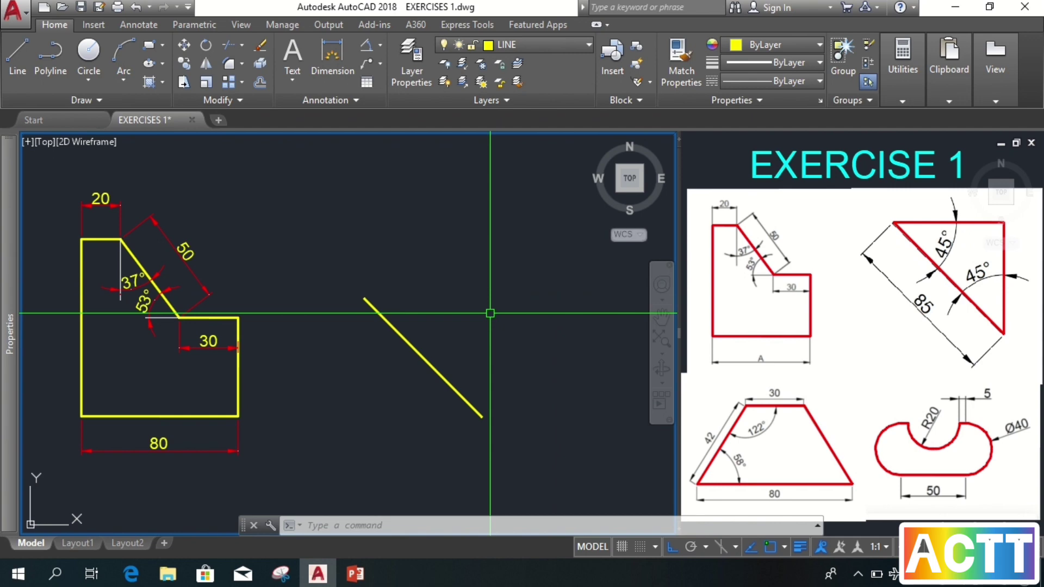
# Step: Rotate a copy of the sloped line 45° about its upper endpoint, making it horizontal
pyautogui.write('ro')
pyautogui.press('Return')
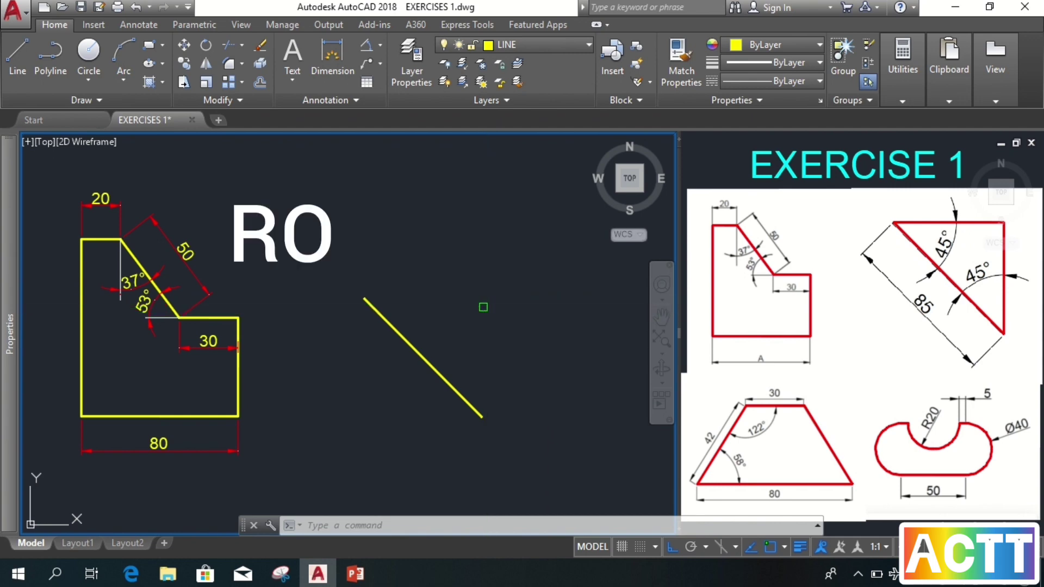
pyautogui.click(427, 361)
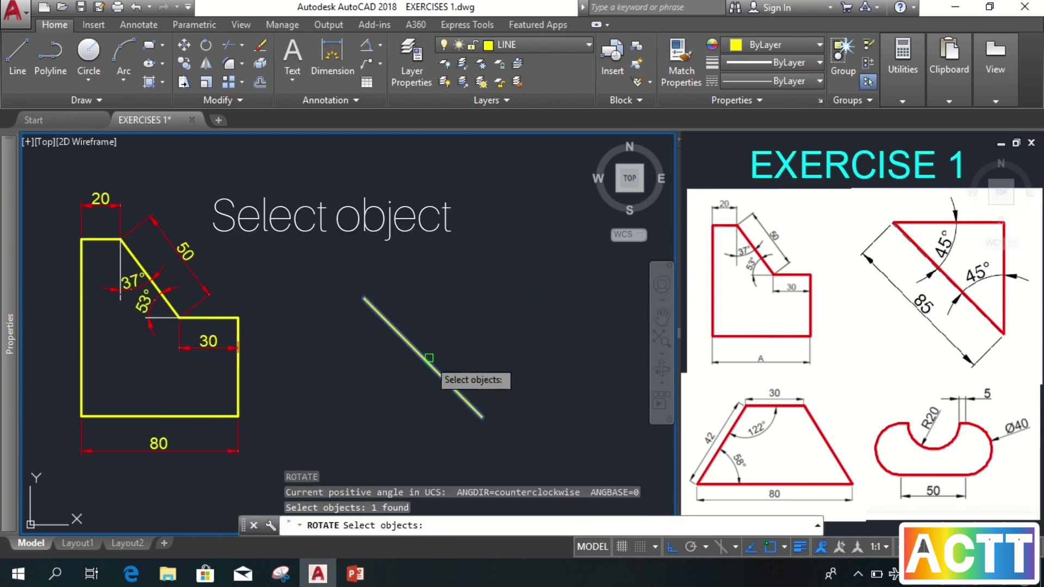
pyautogui.press('Return')
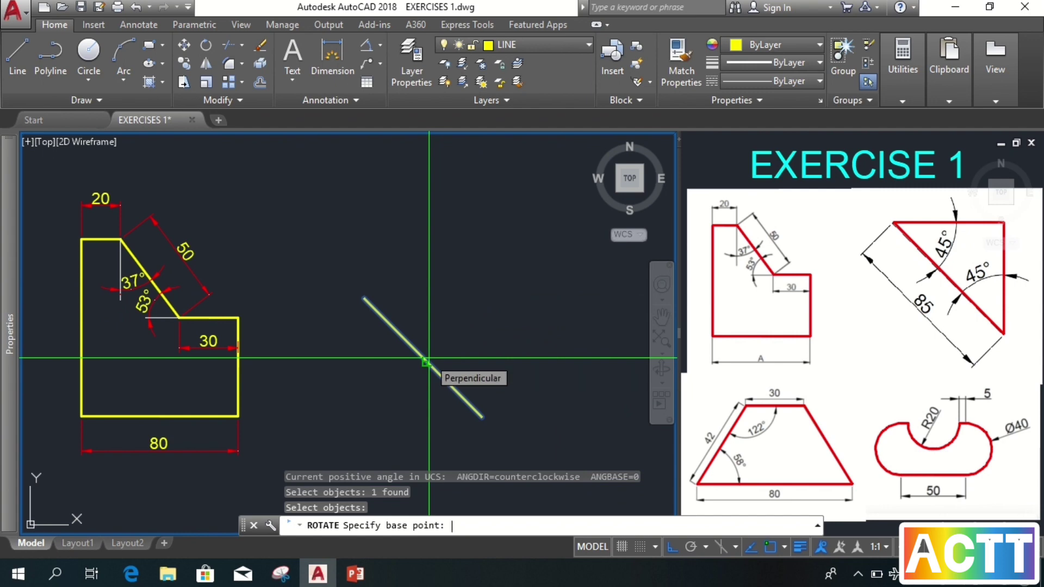
pyautogui.click(364, 298)
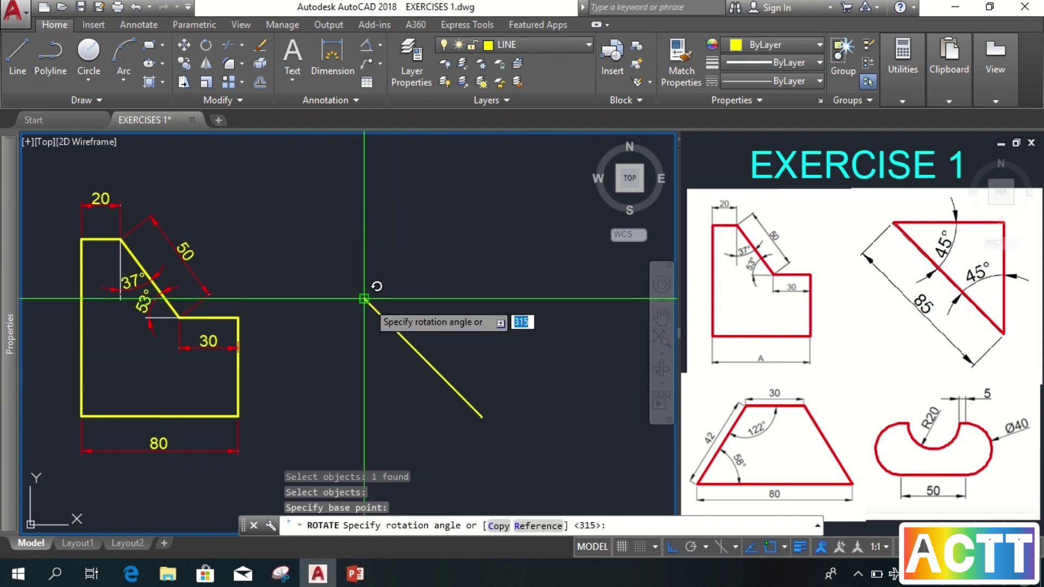
pyautogui.write('c')
pyautogui.press('Return')
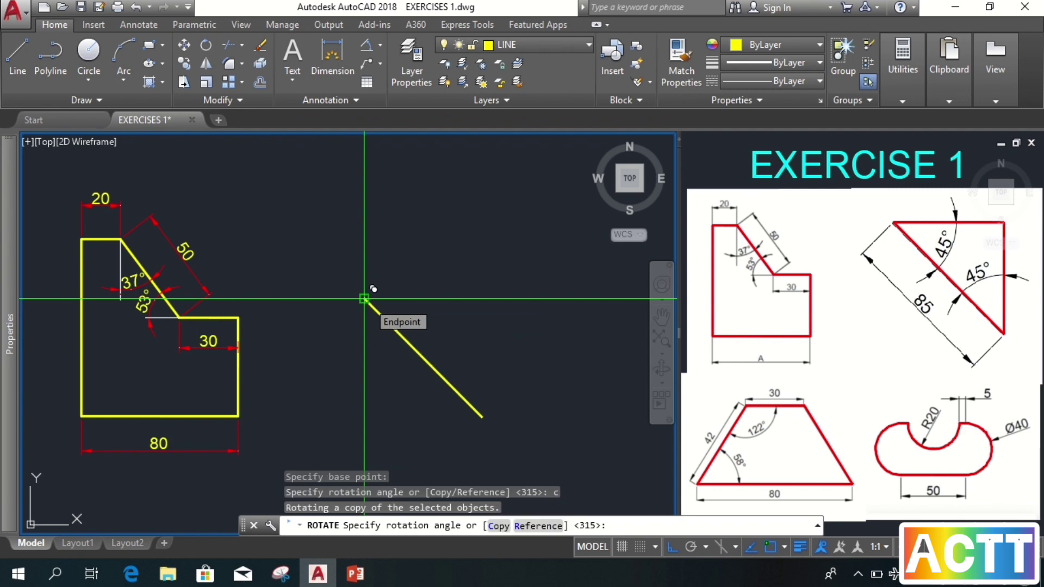
pyautogui.write('45')
pyautogui.press('Return')
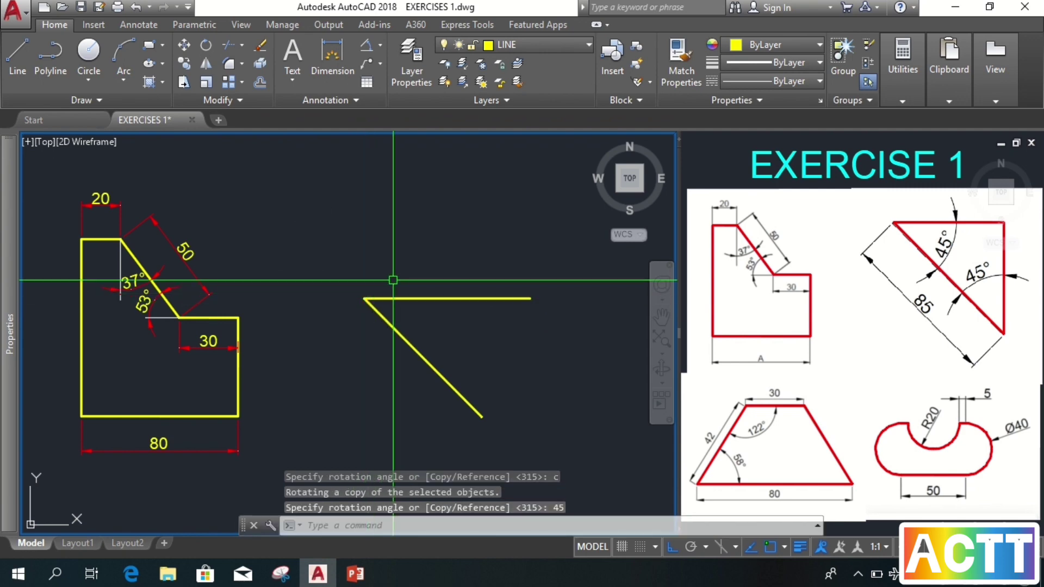
pyautogui.press('Escape')
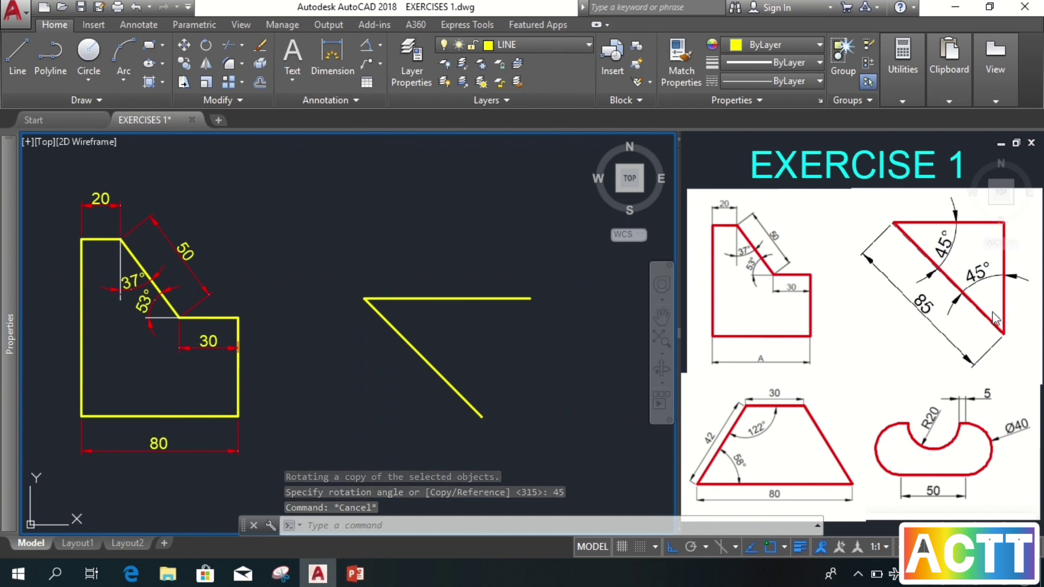
# Step: Rotate a copy of the sloped line -45° about its lower endpoint so it stands vertical
pyautogui.write('RO')
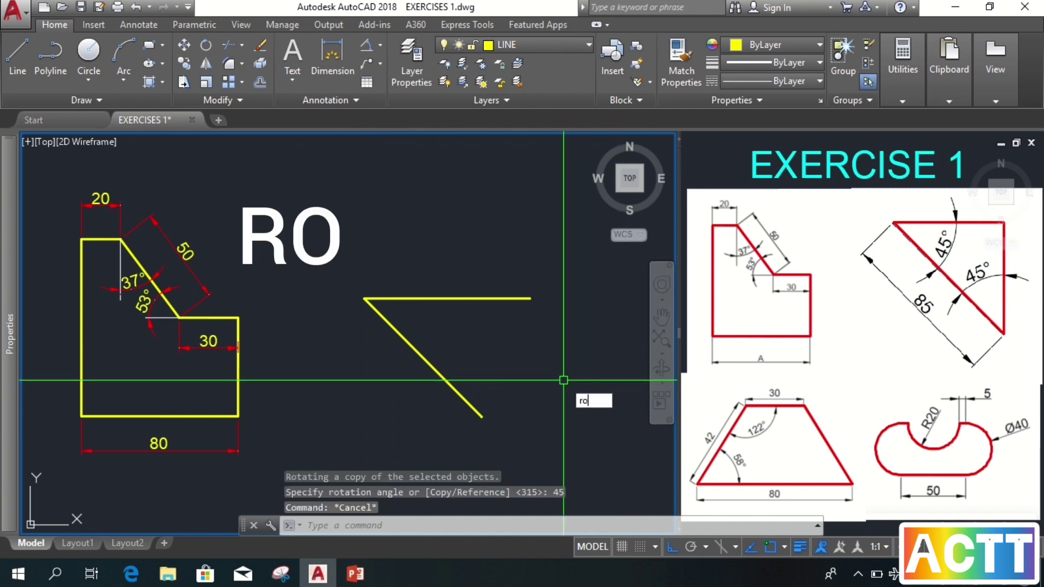
pyautogui.press('Return')
pyautogui.click(429, 359)
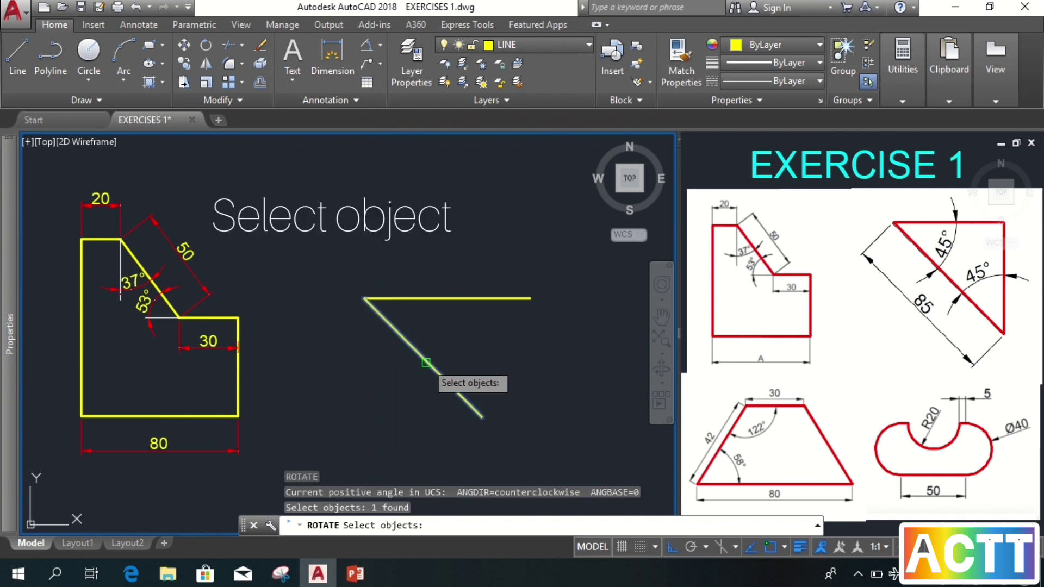
pyautogui.press('Return')
pyautogui.click(479, 421)
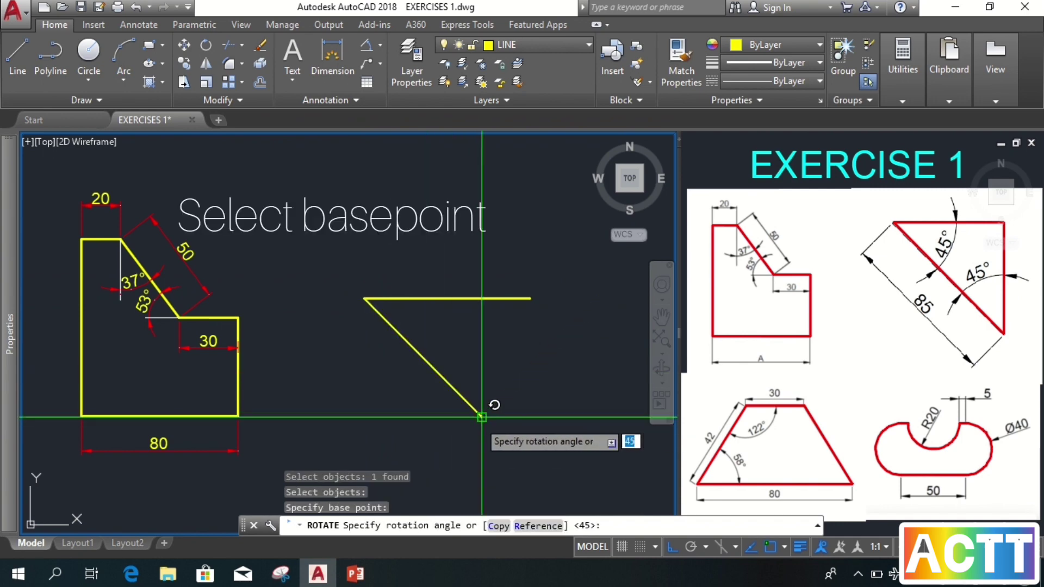
pyautogui.write('c')
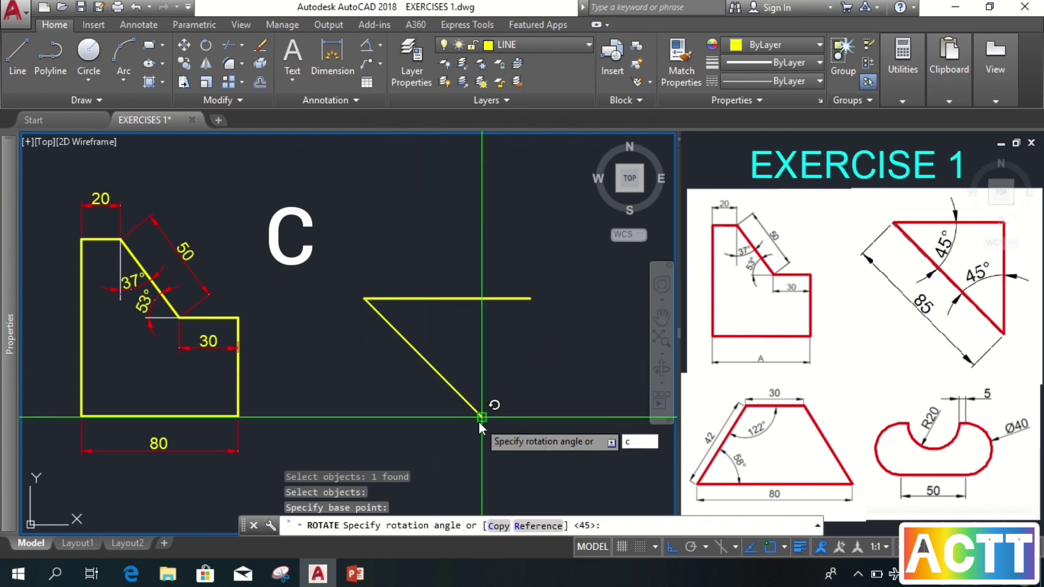
pyautogui.press('Return')
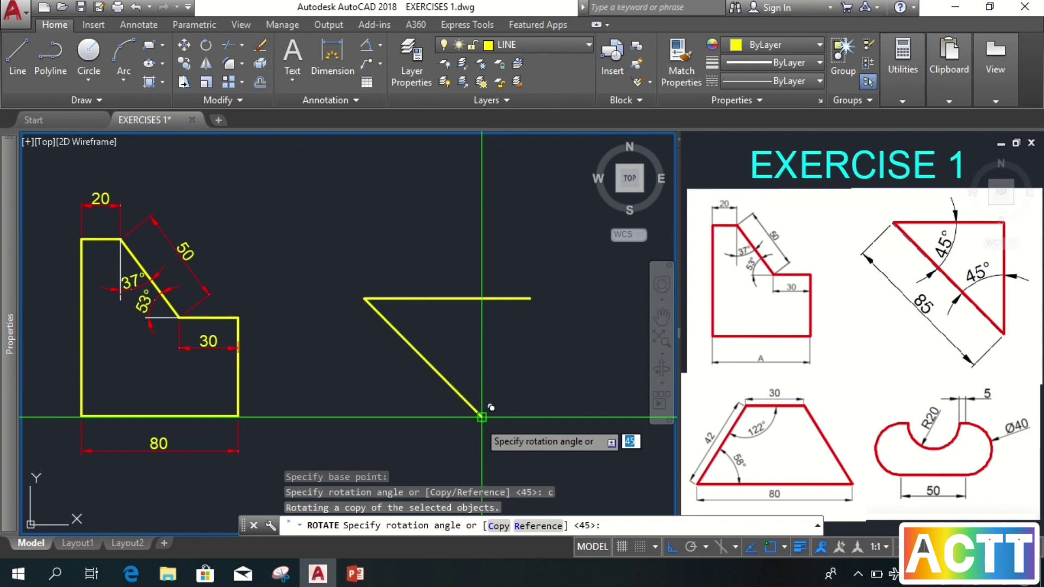
pyautogui.write('-4')
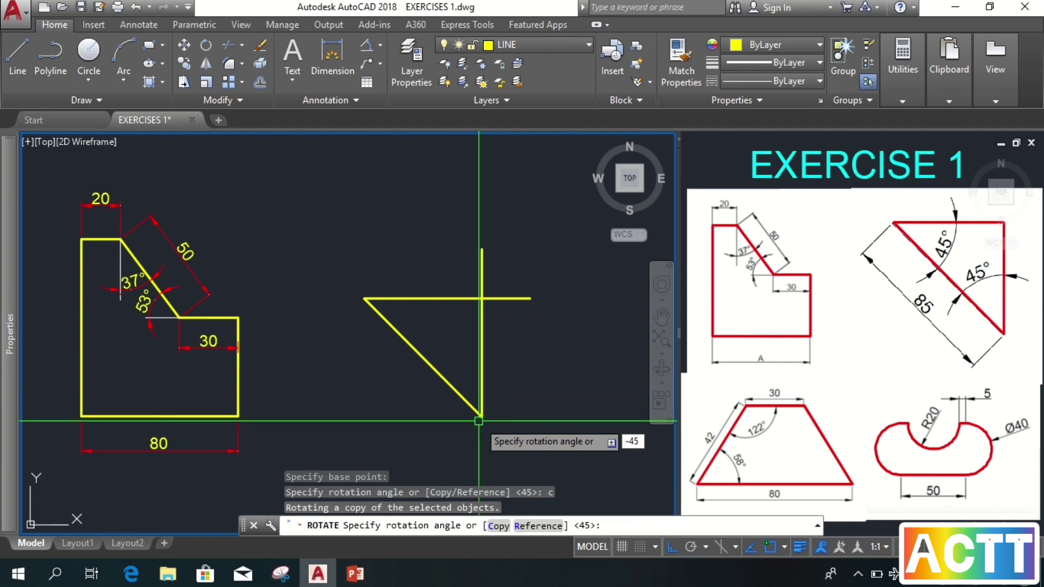
pyautogui.press('Return')
pyautogui.press('Escape')
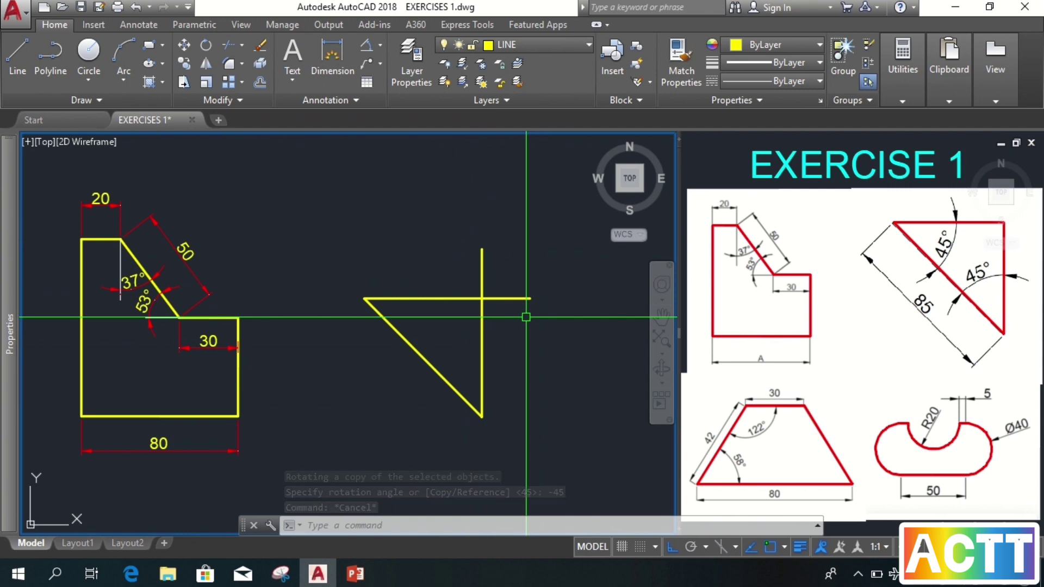
# Step: Trim away the horizontal line's right stub and the vertical line's upper stub
pyautogui.write('t')
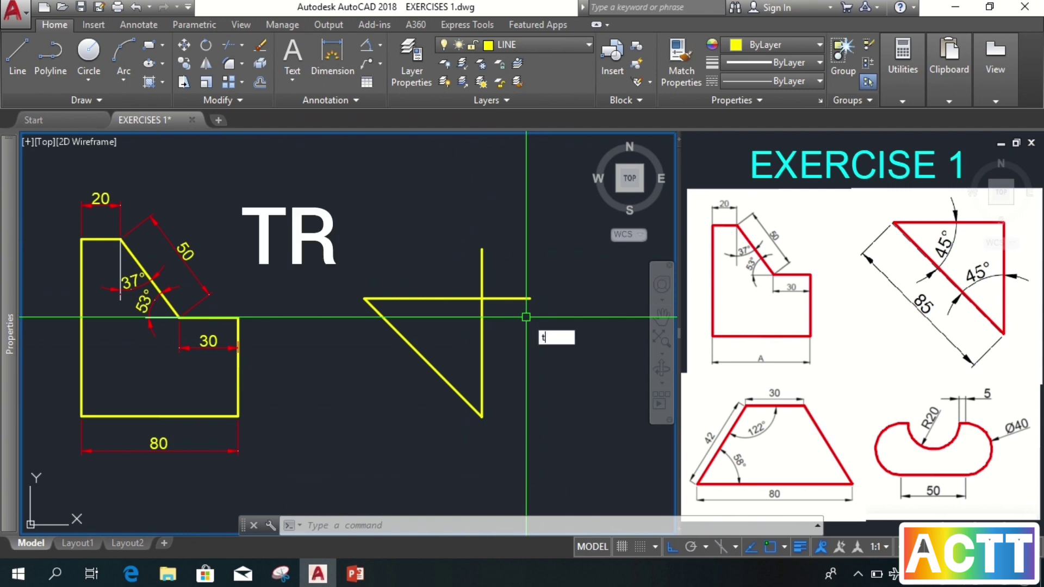
pyautogui.write('r')
pyautogui.press('Return')
pyautogui.press('Return')
pyautogui.moveTo(527, 318)
pyautogui.mouseDown()
pyautogui.moveTo(519, 294)
pyautogui.moveTo(458, 249)
pyautogui.mouseUp()
pyautogui.press('Return')
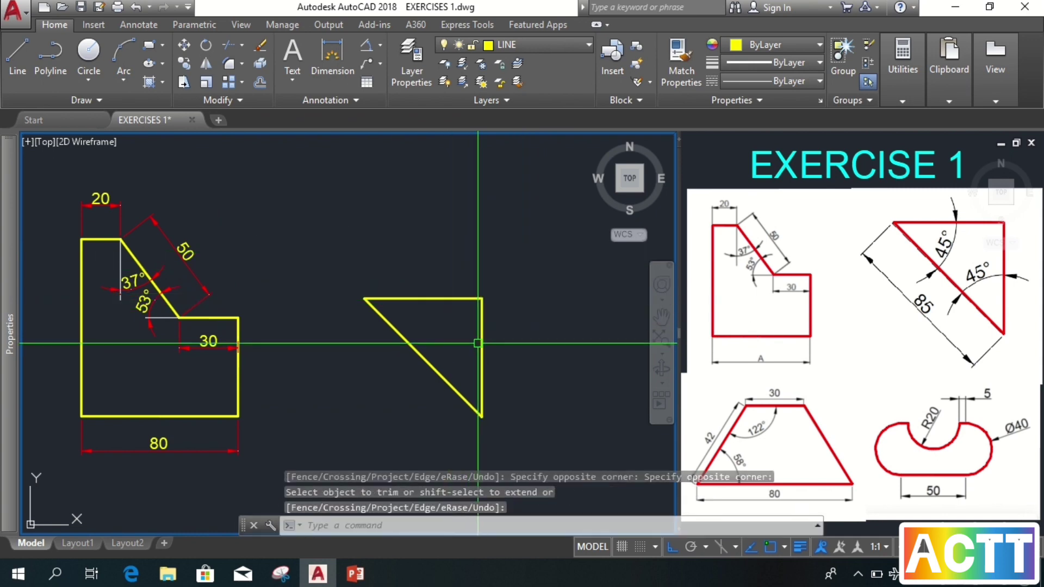
pyautogui.moveTo(532, 266); pyautogui.dragTo(519, 229, button='middle')
# Step: Make layer 0 the current layer and end the trim command
pyautogui.click(556, 41)
pyautogui.click(541, 63)
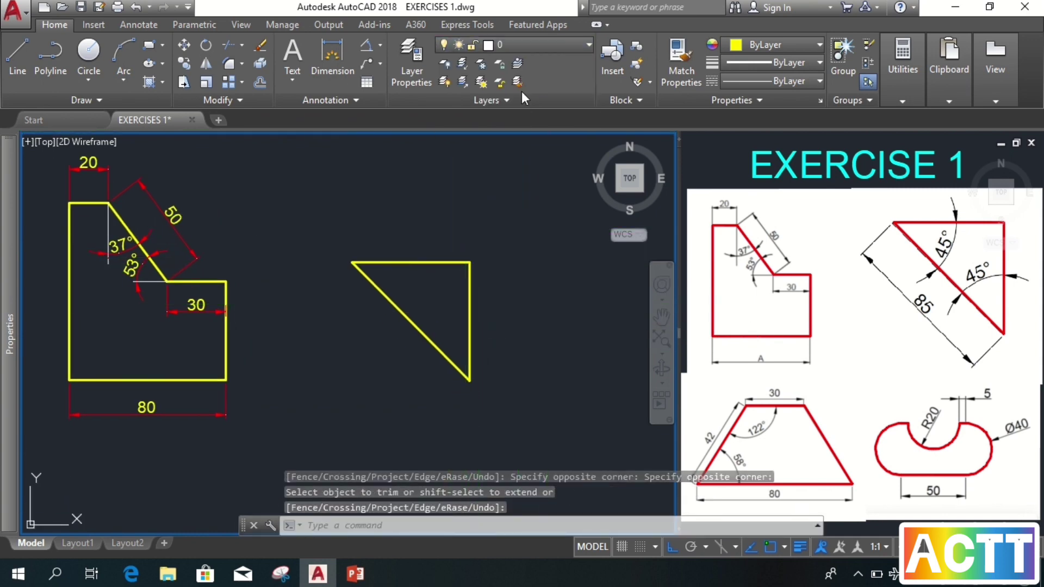
pyautogui.scroll(2, 427, 283)
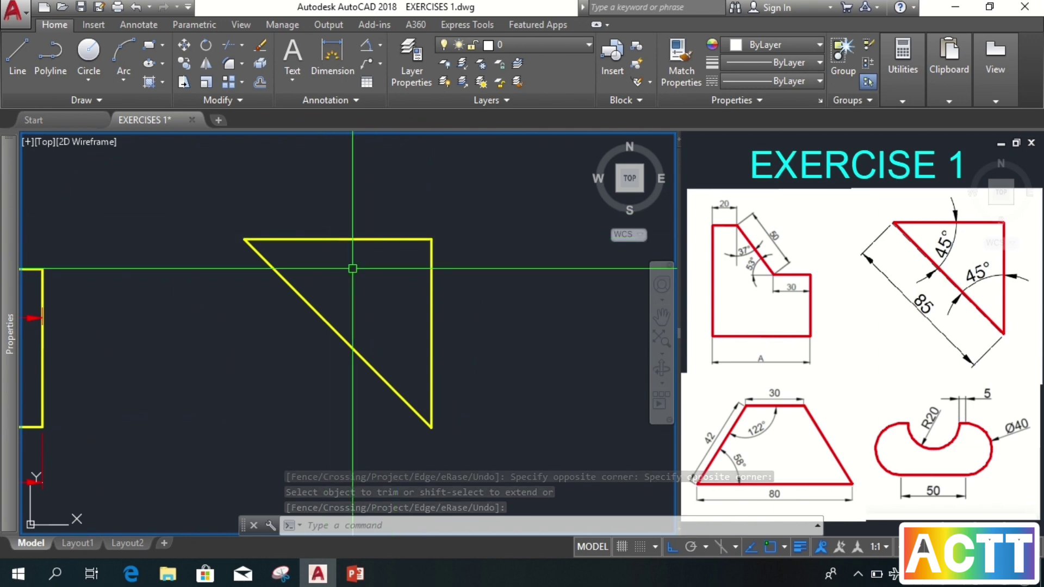
pyautogui.press('Escape')
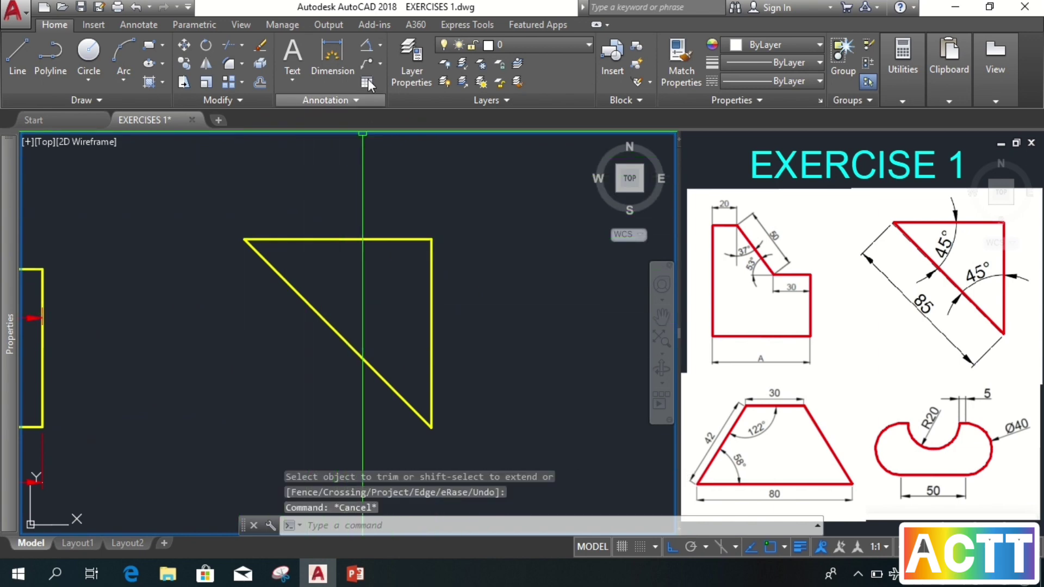
# Step: Add an aligned 85 dimension along the triangle's diagonal from top-left to bottom-right corner
pyautogui.click(380, 40)
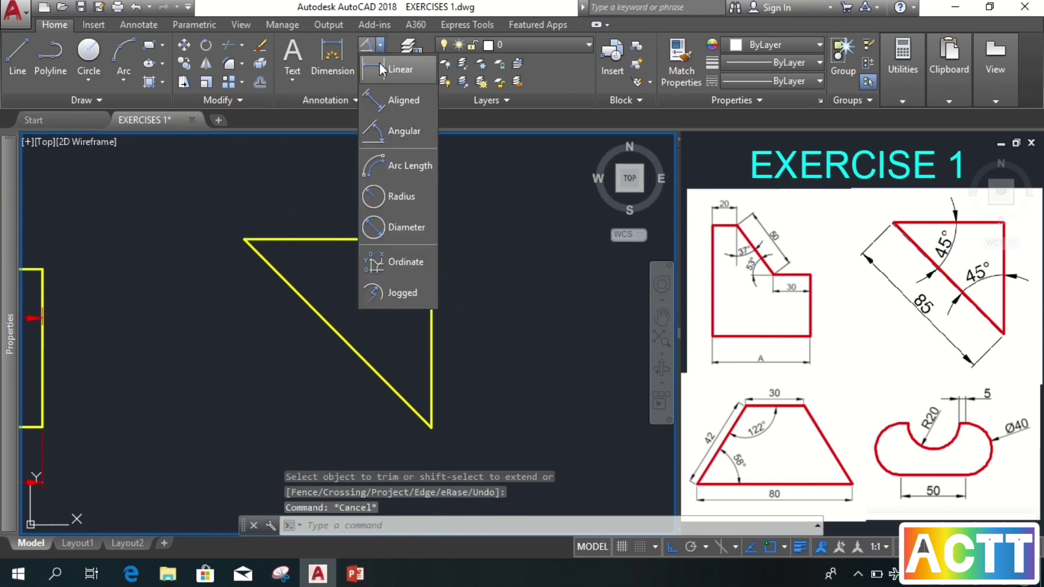
pyautogui.click(391, 102)
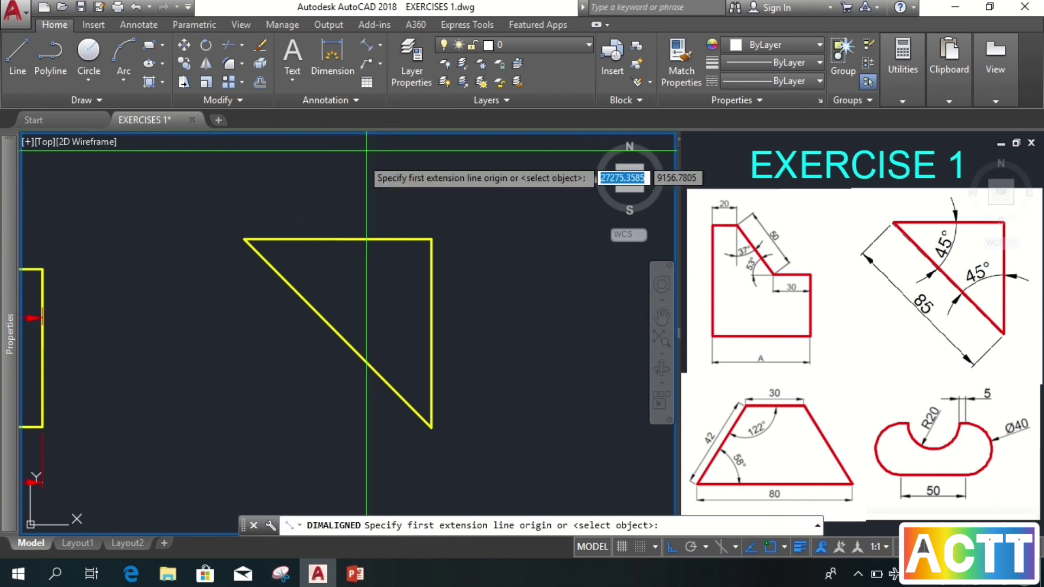
pyautogui.click(245, 239)
pyautogui.click(430, 426)
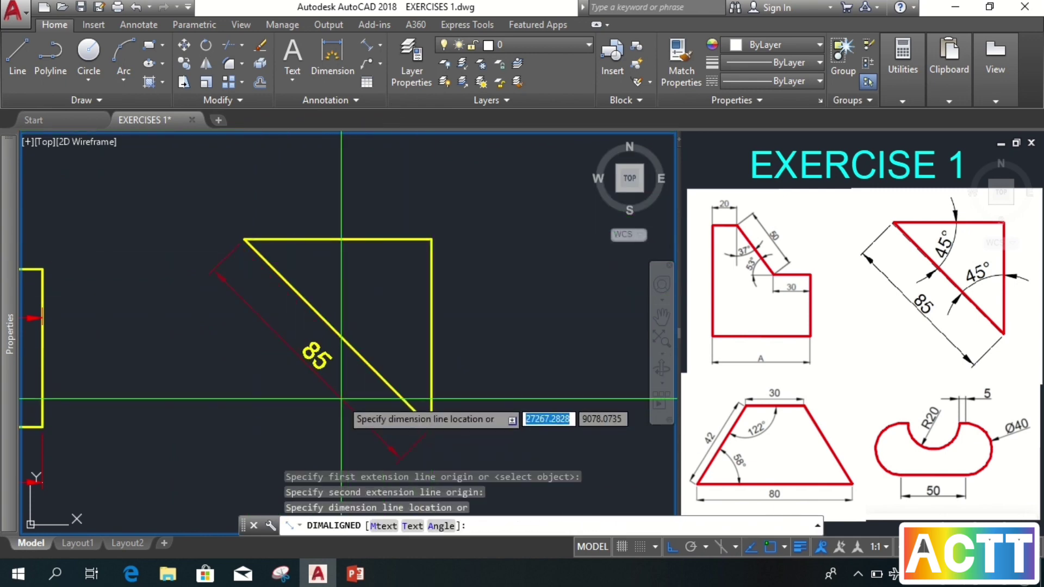
pyautogui.click(323, 388)
pyautogui.press('Escape')
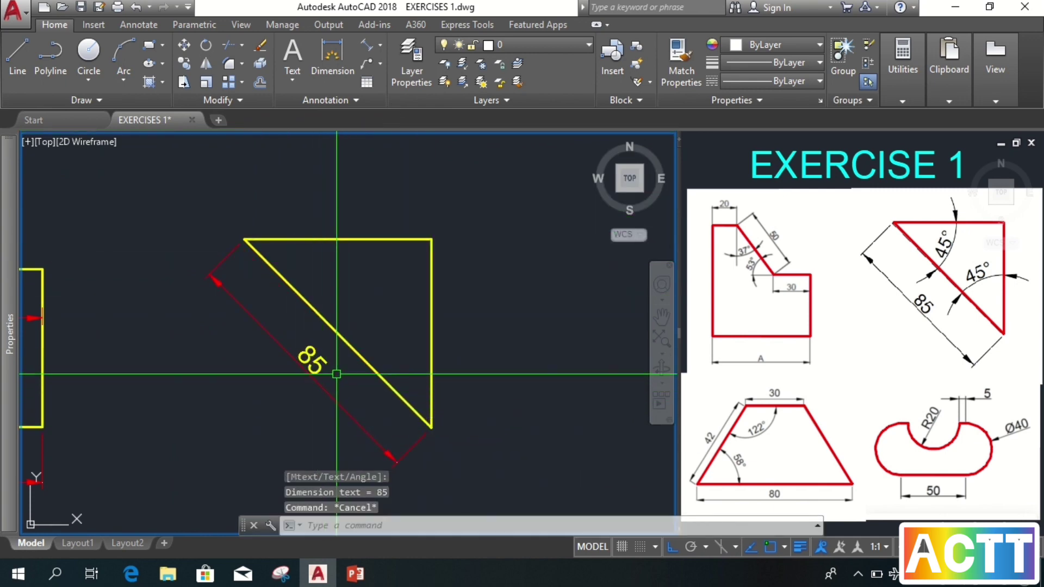
pyautogui.click(382, 49)
# Step: Add 45° angle dimensions between the diagonal and the top edge, and the diagonal and right edge
pyautogui.click(387, 130)
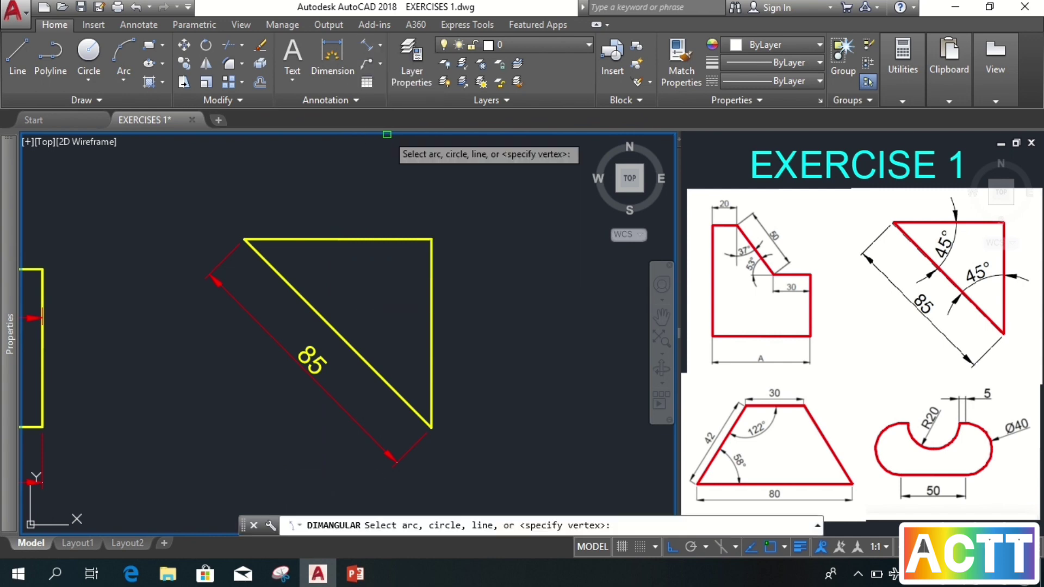
pyautogui.click(353, 239)
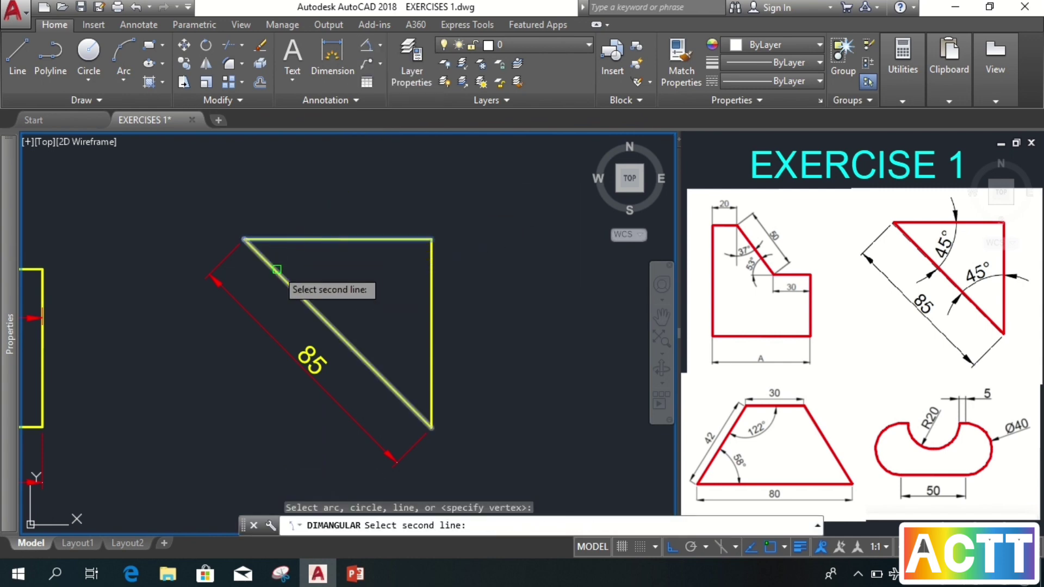
pyautogui.click(277, 270)
pyautogui.click(341, 281)
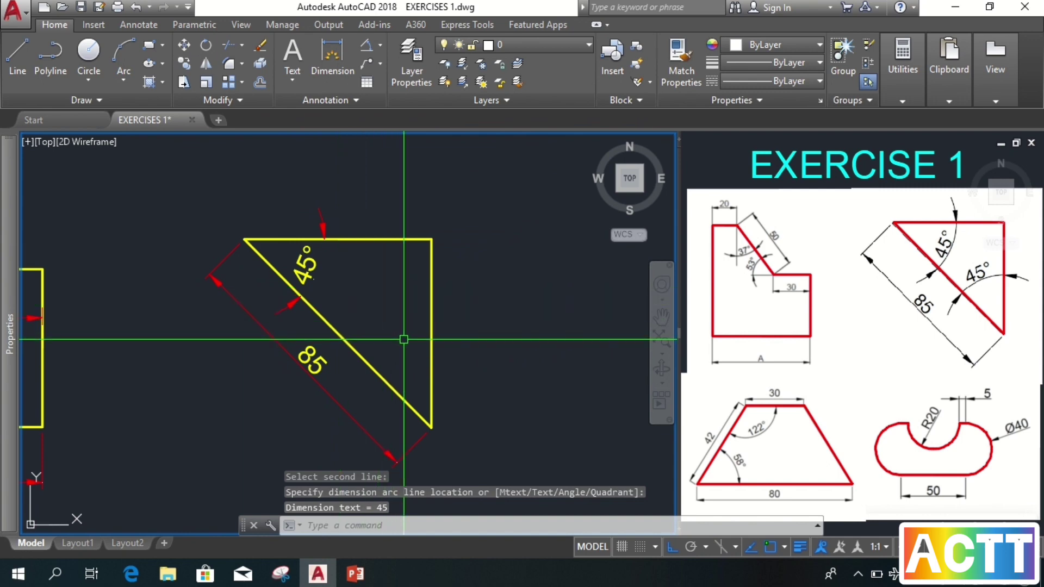
pyautogui.press('Return')
pyautogui.click(431, 347)
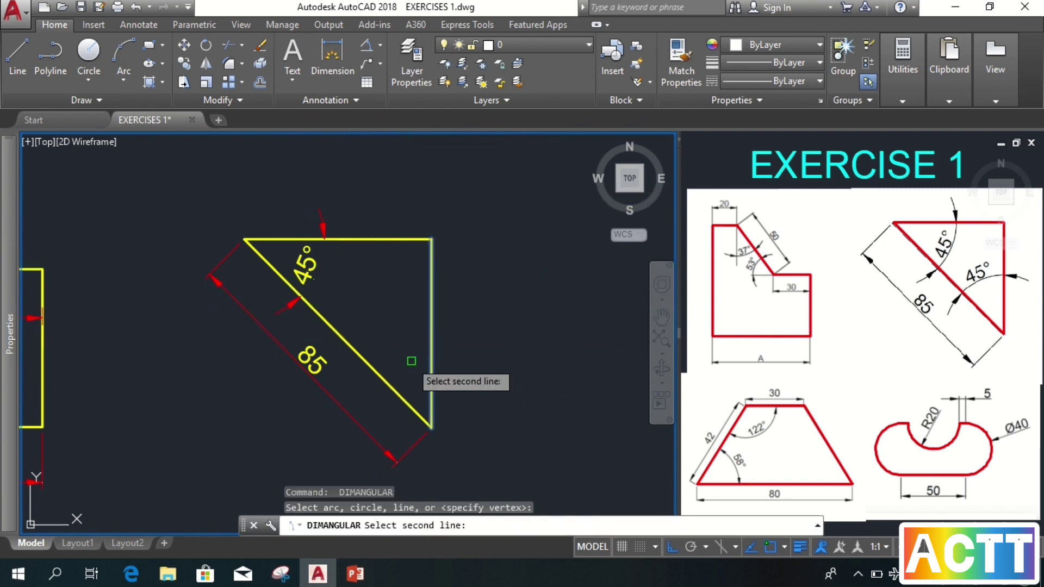
pyautogui.click(392, 389)
pyautogui.click(400, 347)
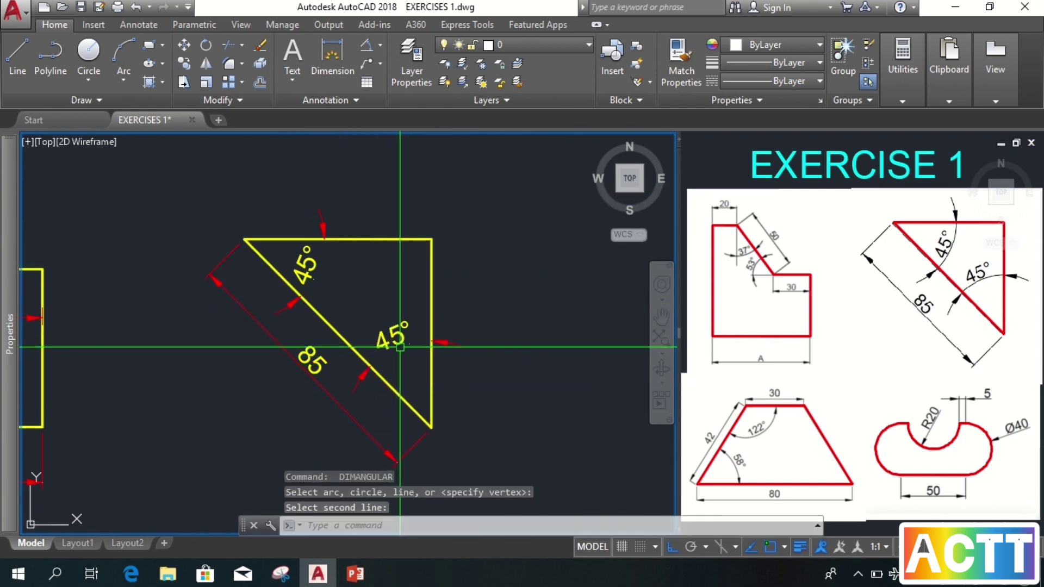
pyautogui.press('Escape')
pyautogui.click(400, 346)
pyautogui.click(298, 261)
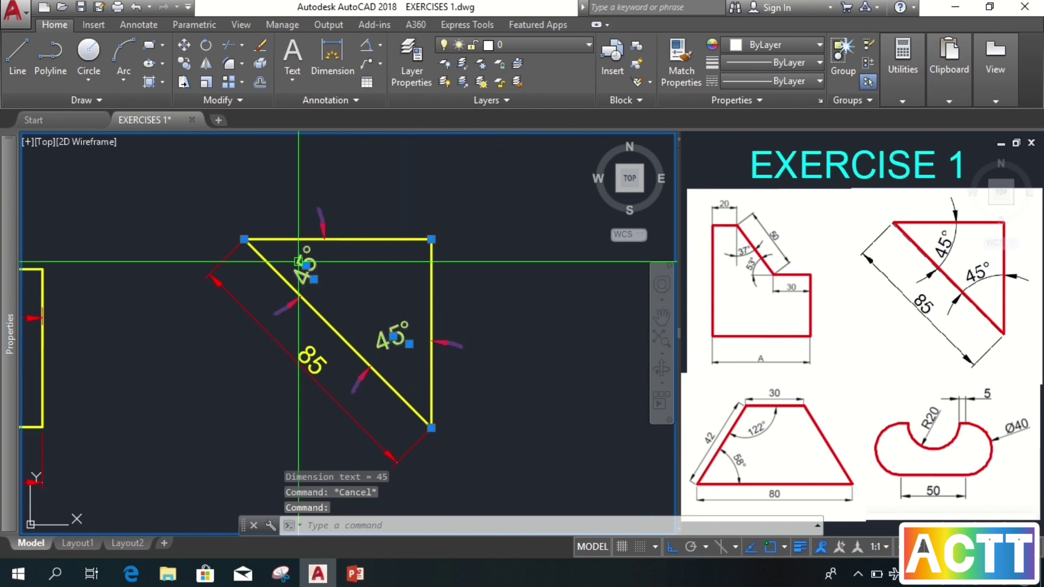
# Step: Try a dimension-line Fit setting in Properties for the angles, then clear the selection
pyautogui.moveTo(9, 282)
pyautogui.scroll(-10, 177, 484)
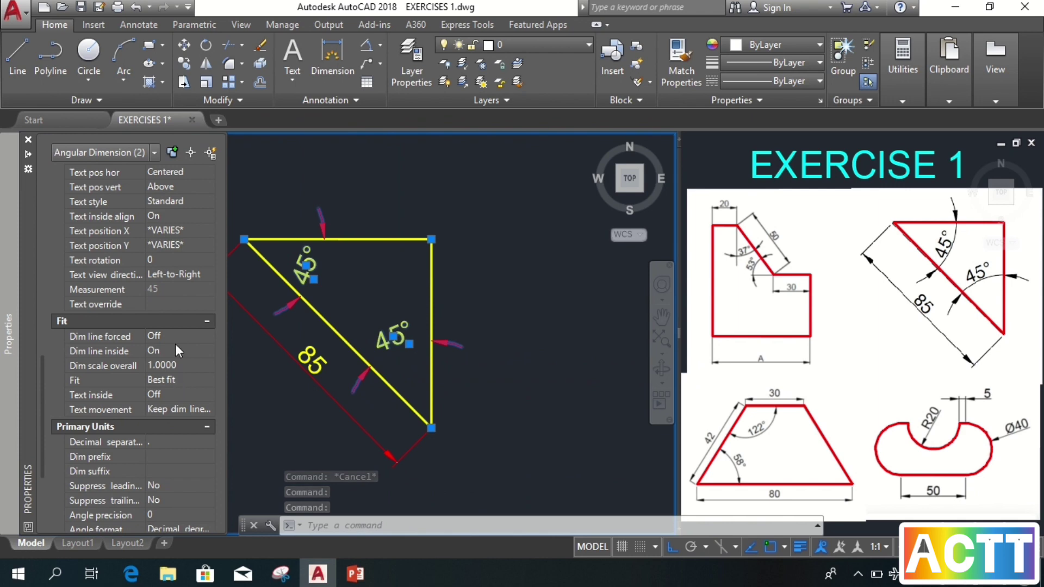
pyautogui.click(173, 350)
pyautogui.press('Escape')
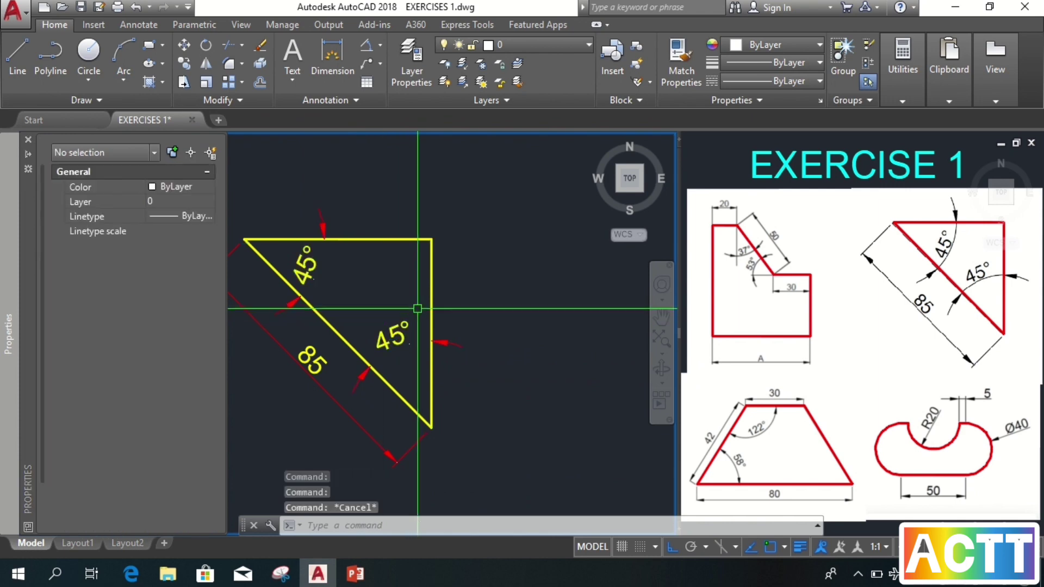
pyautogui.moveTo(463, 311); pyautogui.dragTo(508, 306, button='middle')
pyautogui.press('Escape')
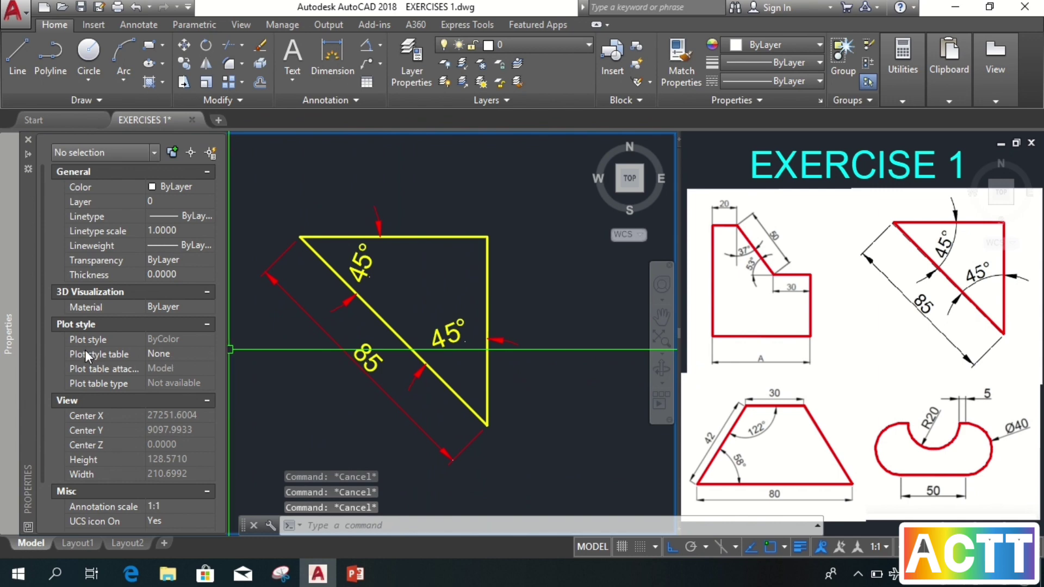
# Step: Set Dim line forced to On for both 45° angle dimensions to show full arcs
pyautogui.scroll(-2, 120, 410)
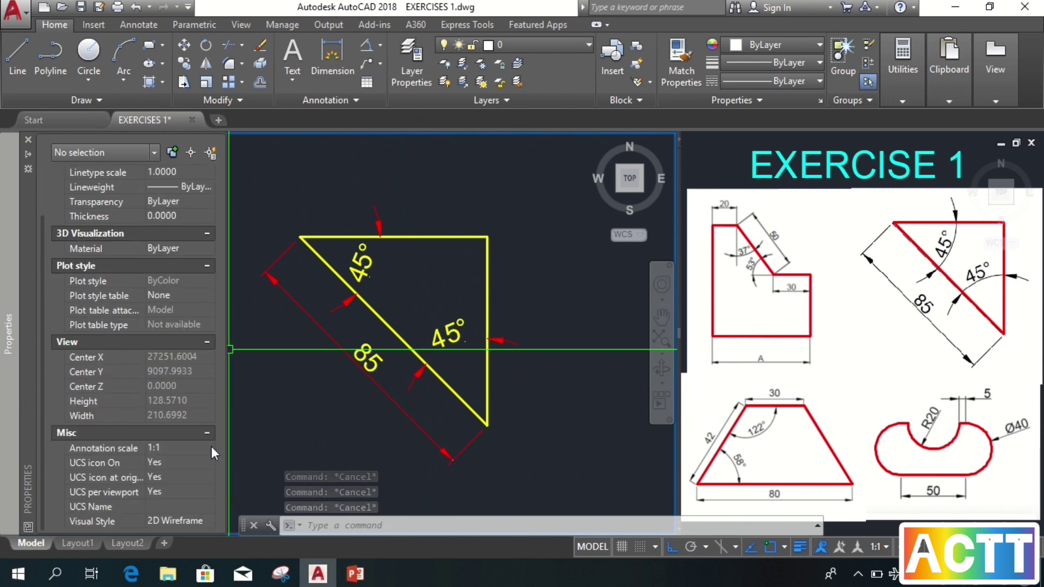
pyautogui.click(361, 265)
pyautogui.click(447, 323)
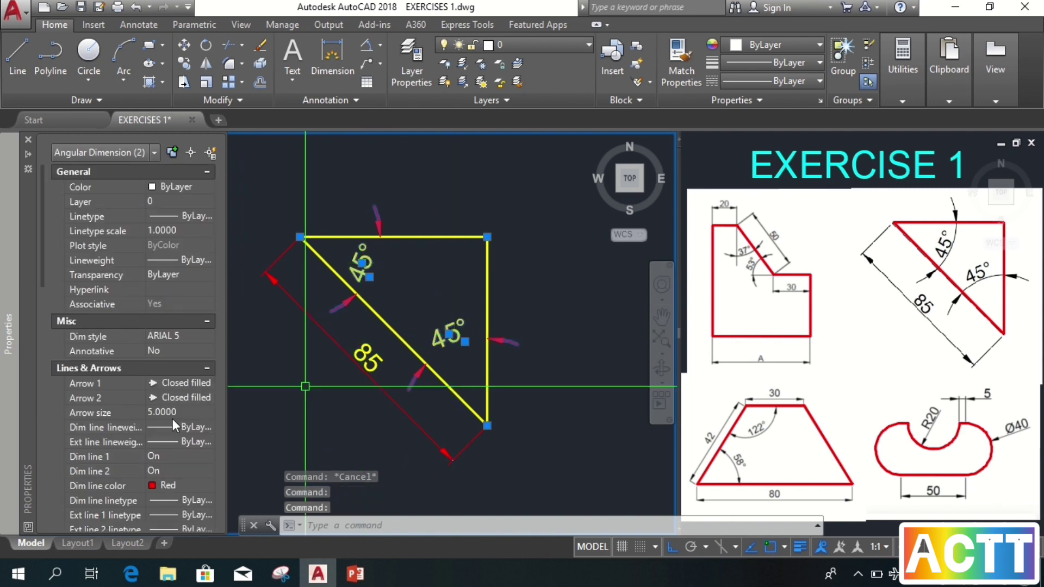
pyautogui.scroll(-10, 173, 423)
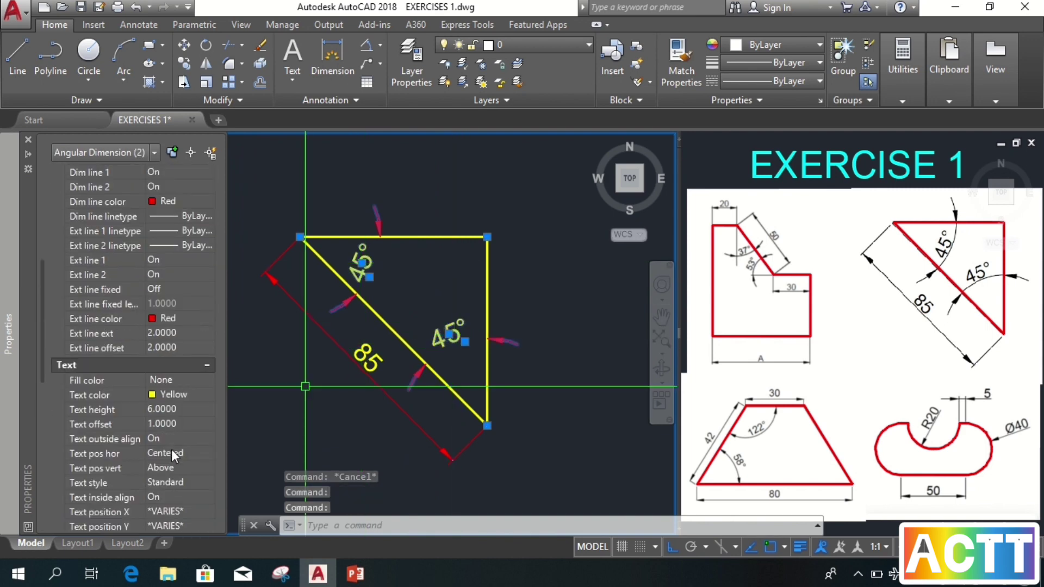
pyautogui.scroll(-6, 170, 441)
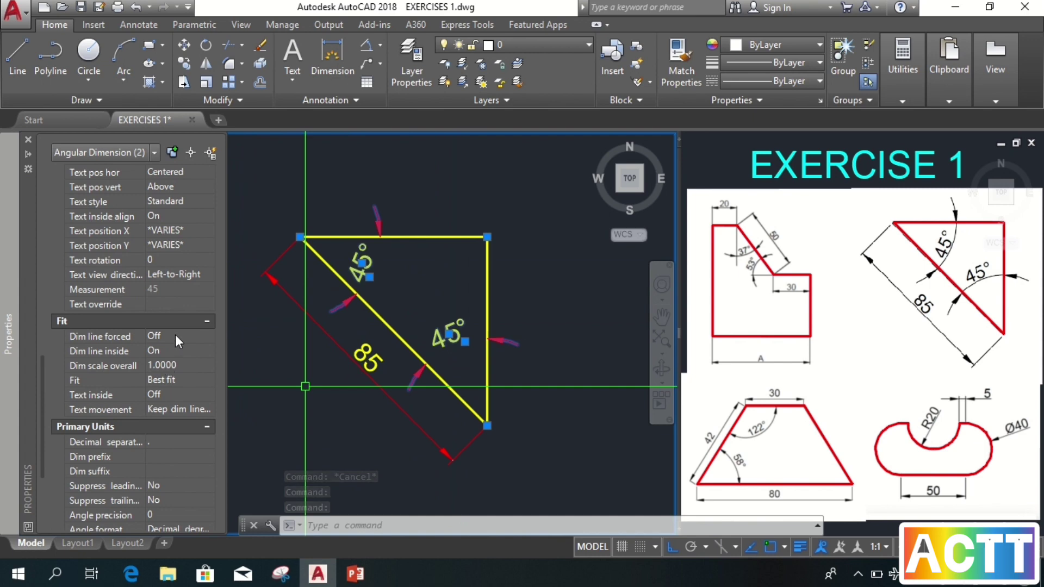
pyautogui.click(175, 335)
pyautogui.click(175, 335)
pyautogui.click(169, 352)
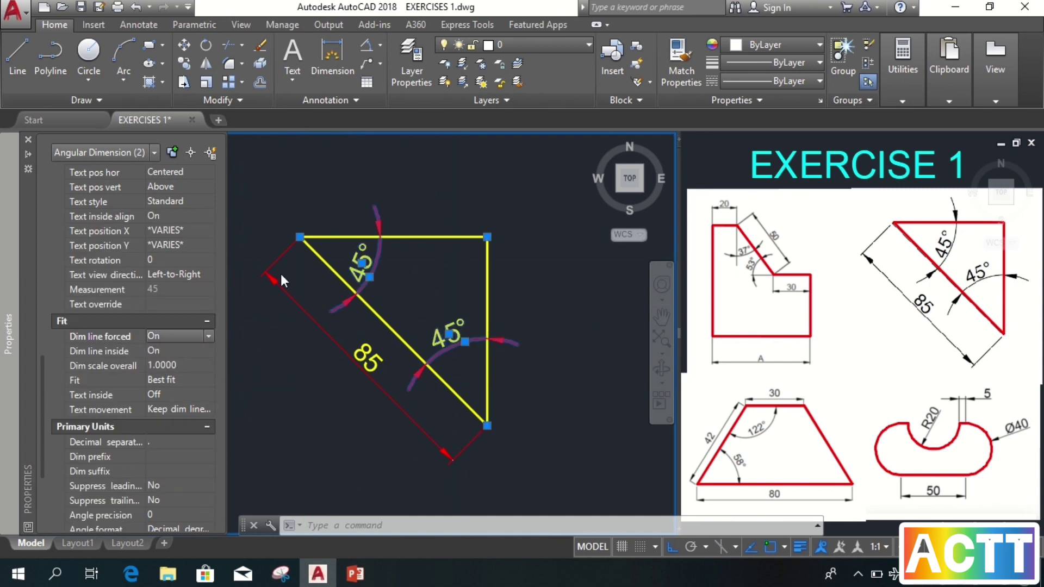
pyautogui.press('Escape')
# Step: Close the Properties palette and frame both shapes in the view
pyautogui.hotkey('ctrl', '1')
pyautogui.scroll(-3, 380, 245)
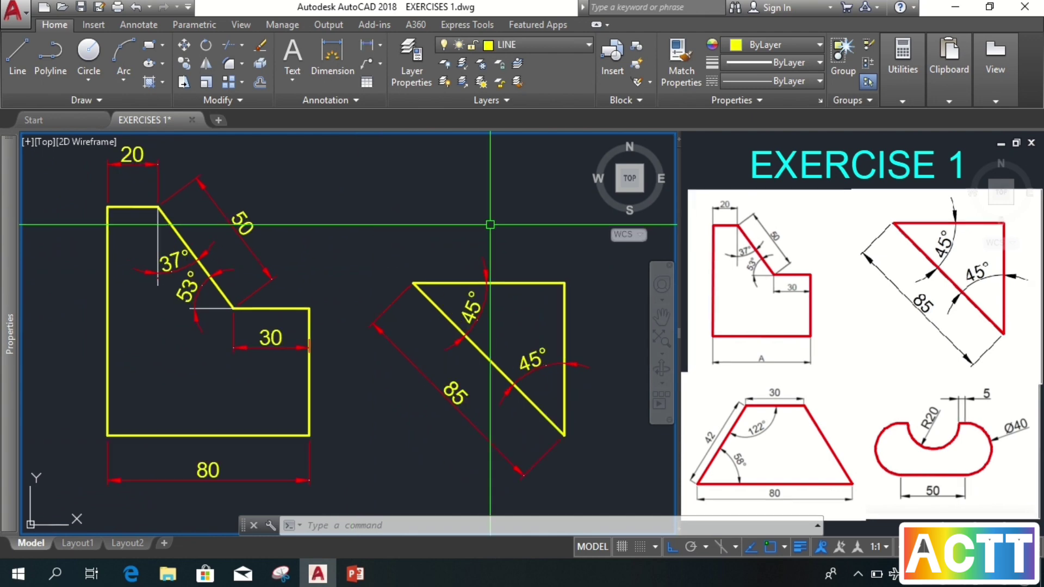
pyautogui.scroll(2, 373, 466)
pyautogui.moveTo(373, 466); pyautogui.dragTo(354, 217, button='middle')
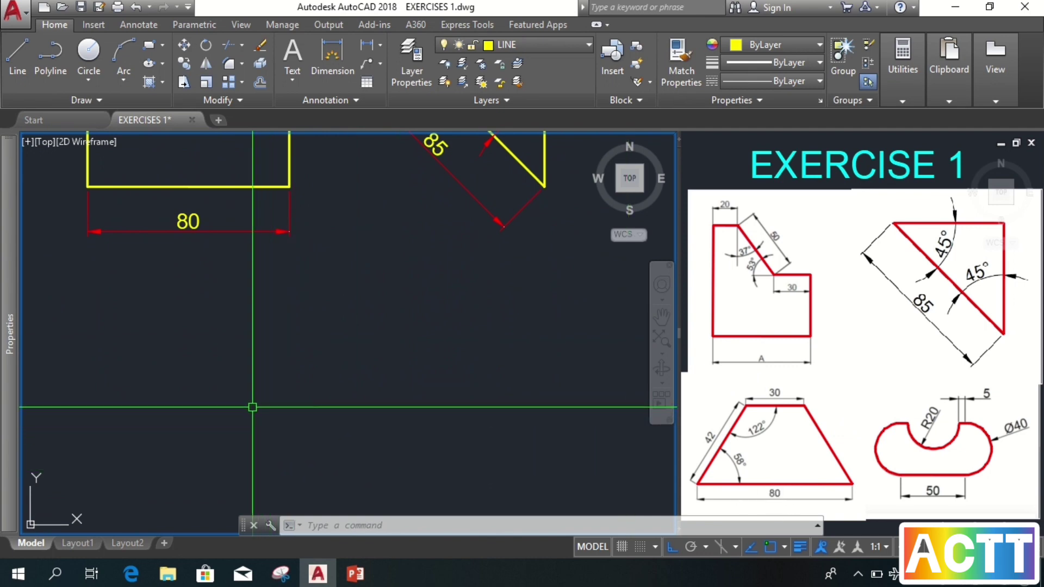
# Step: Draw an 80-unit horizontal base line and a 42-unit horizontal line above it
pyautogui.press('l')
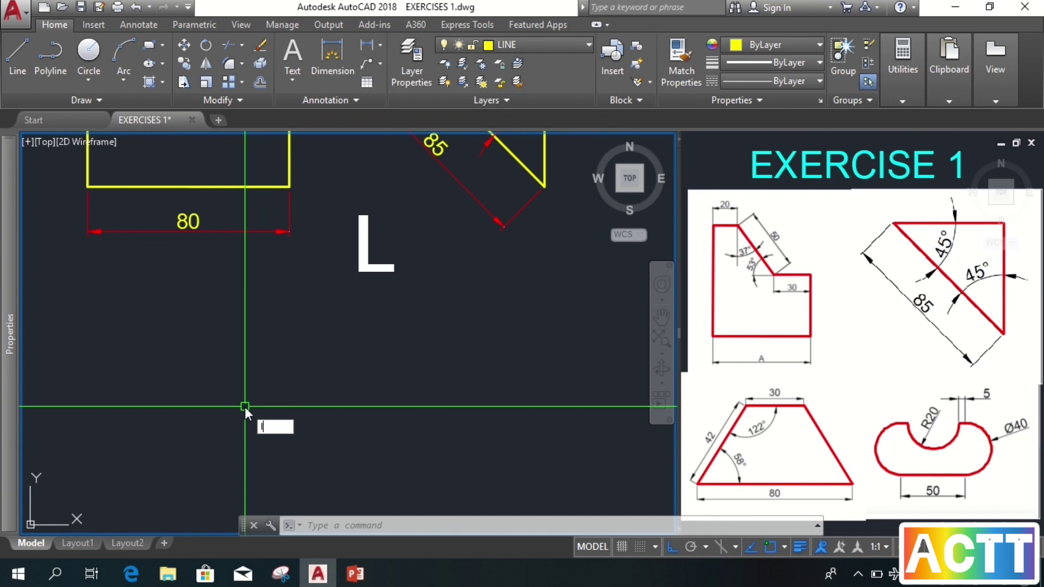
pyautogui.press('Return')
pyautogui.click(245, 406)
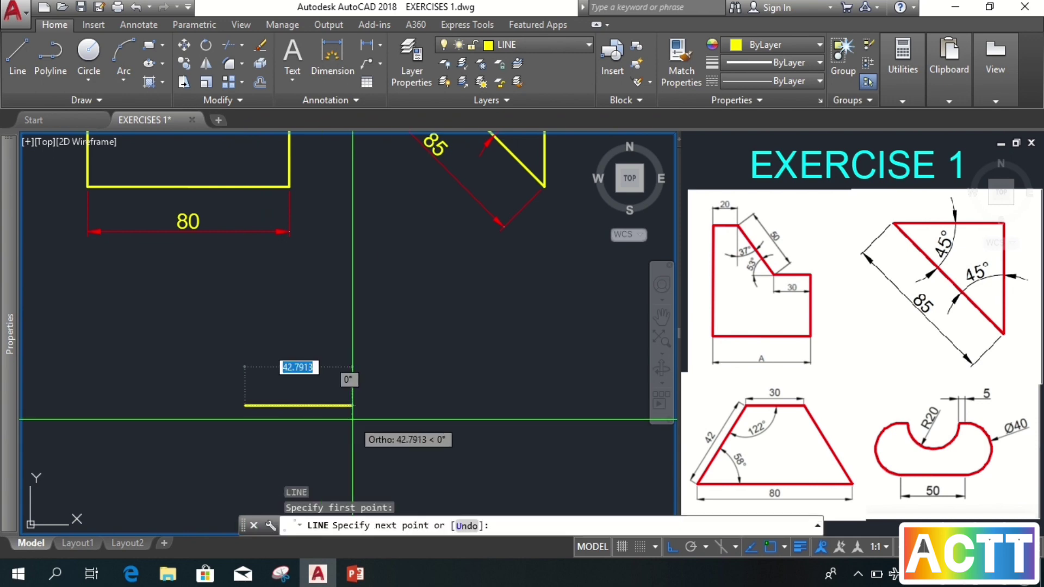
pyautogui.write('80')
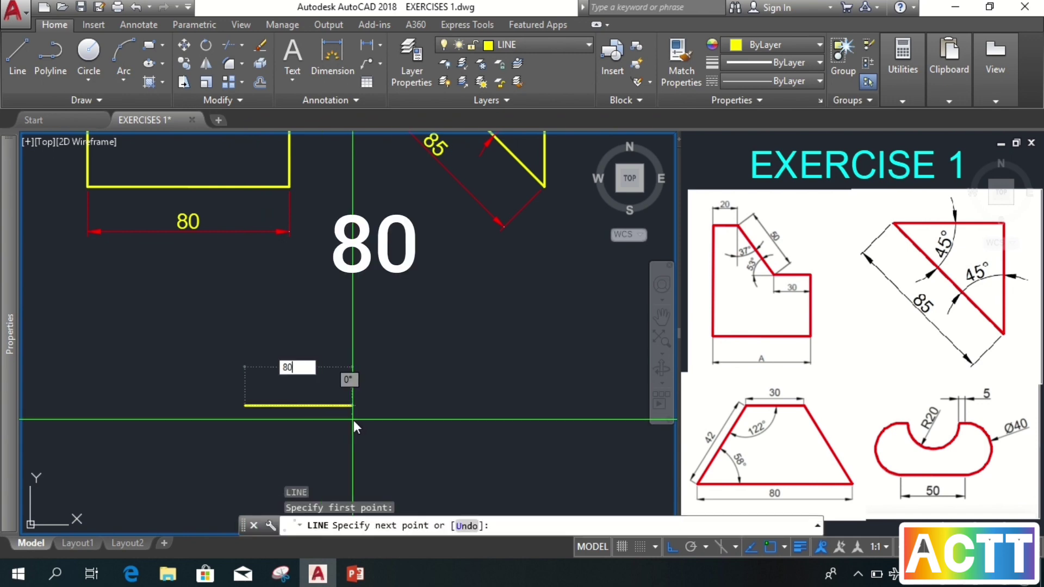
pyautogui.press('Return')
pyautogui.press('Return')
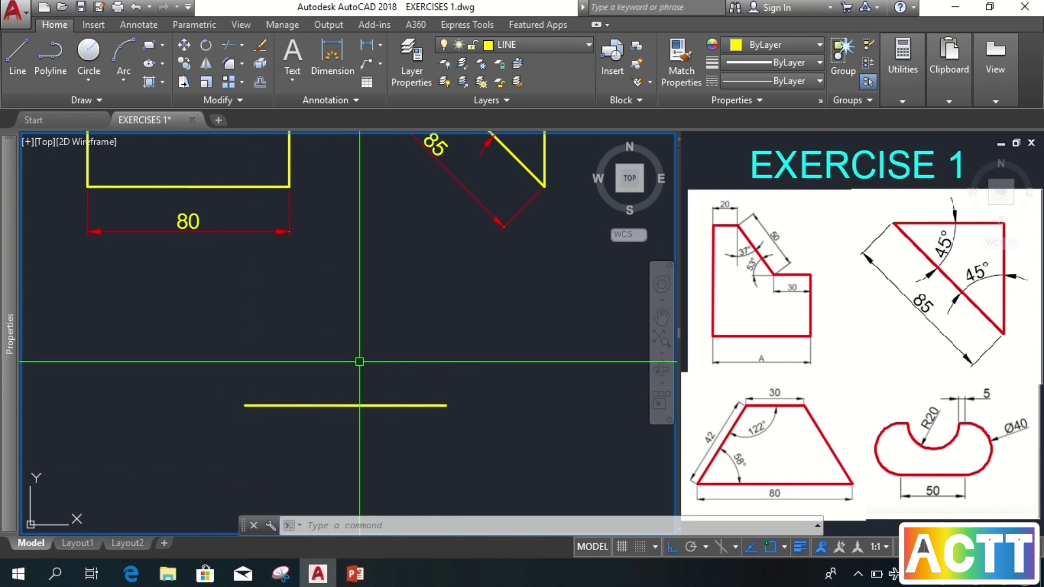
pyautogui.write('l')
pyautogui.press('Return')
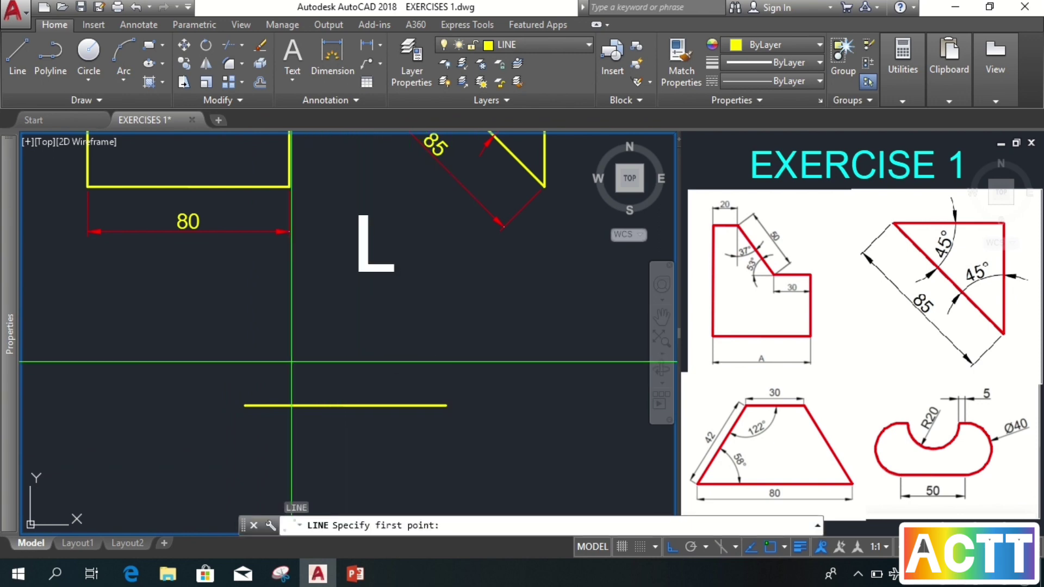
pyautogui.click(292, 362)
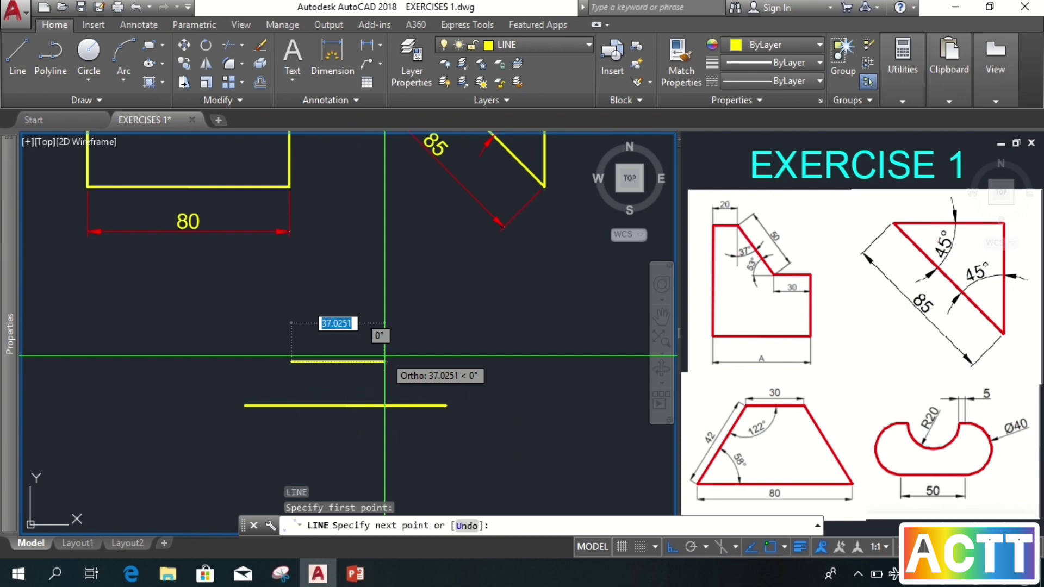
pyautogui.write('42')
pyautogui.press('Return')
pyautogui.press('Return')
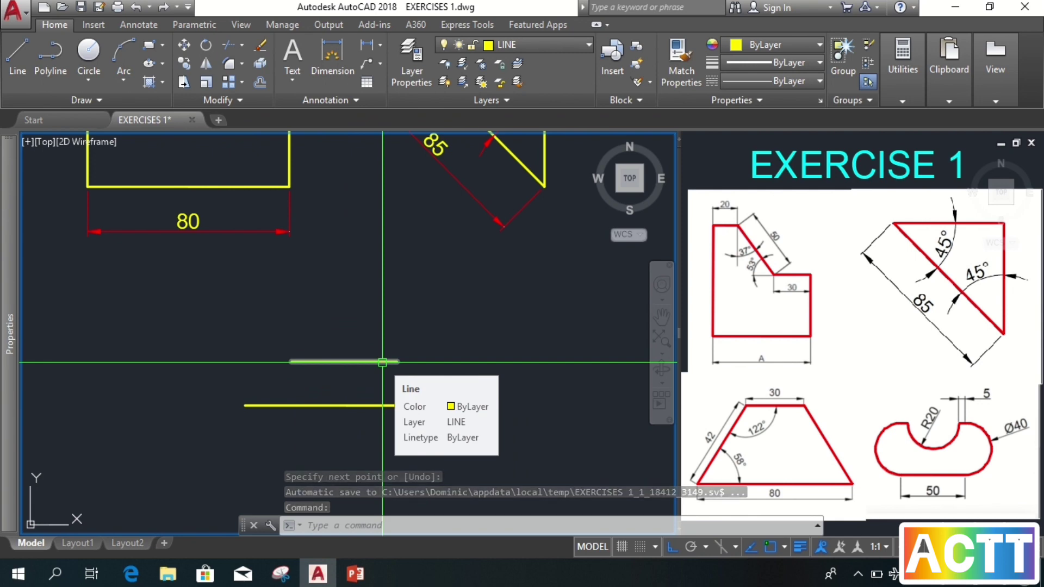
# Step: Rotate the 42-unit line 58° about its left end
pyautogui.write('RO')
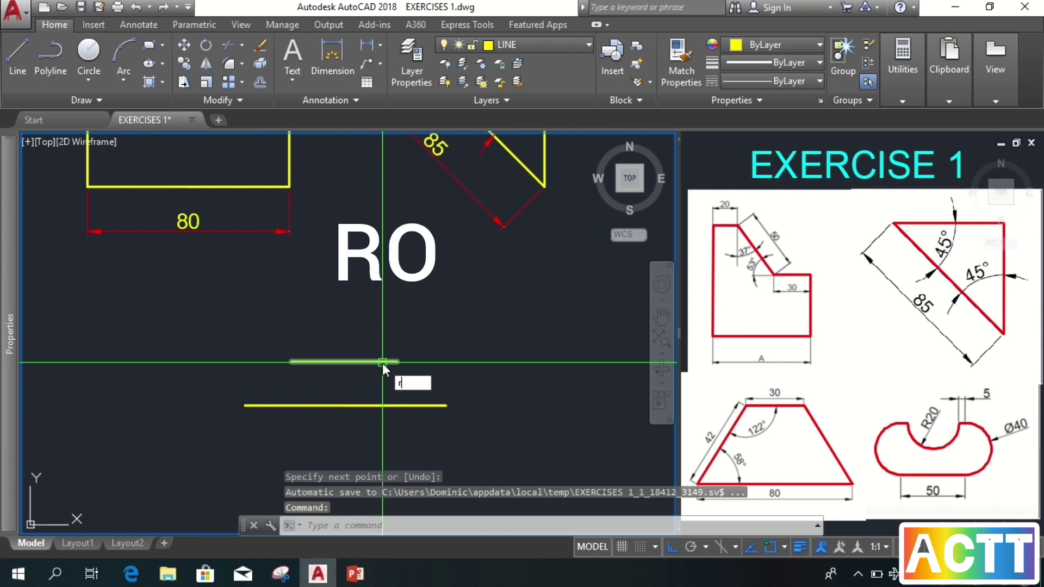
pyautogui.press('Escape')
pyautogui.press('Return')
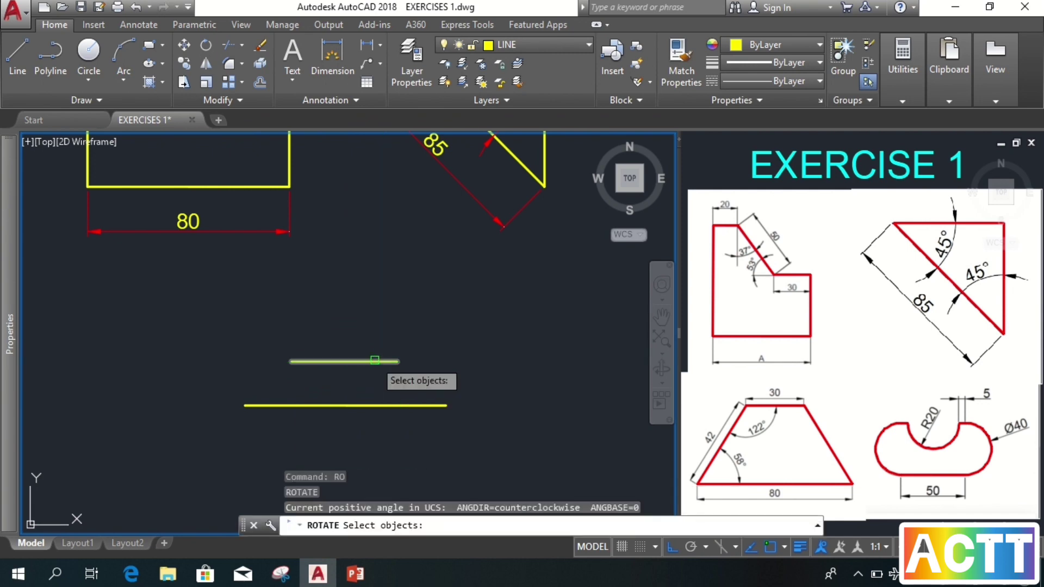
pyautogui.click(375, 360)
pyautogui.press('Return')
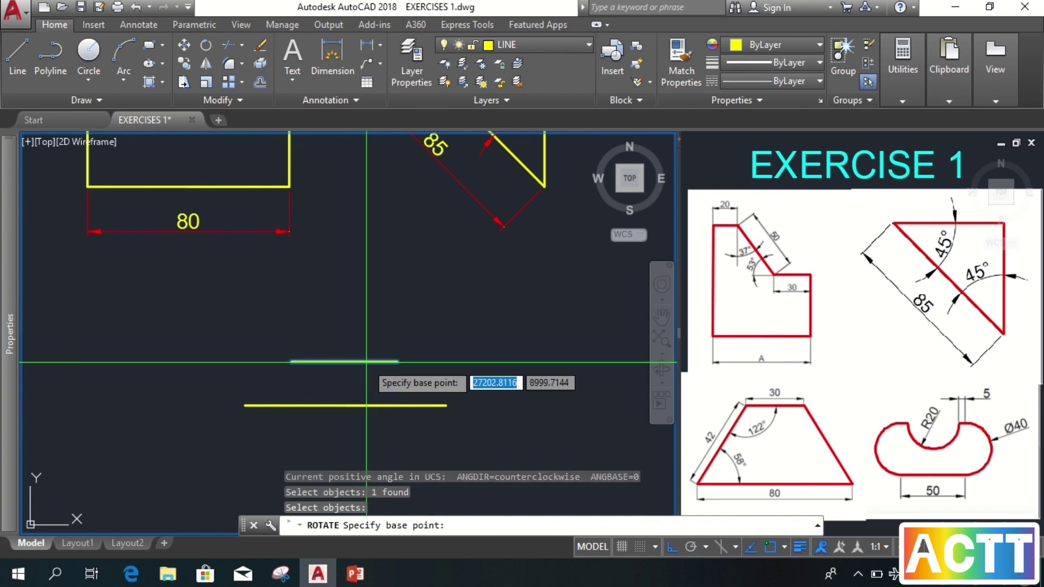
pyautogui.click(291, 361)
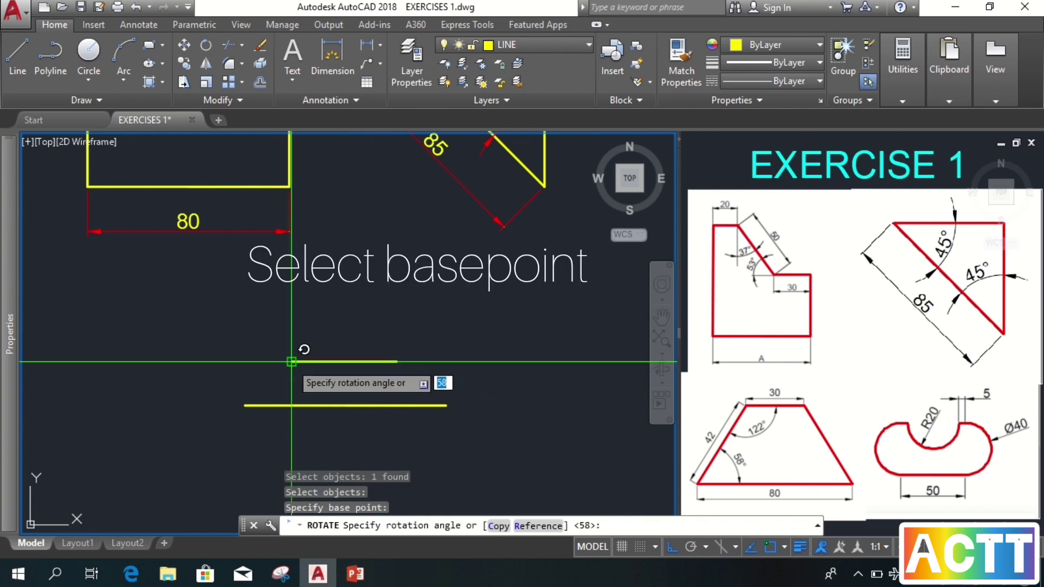
pyautogui.write('5')
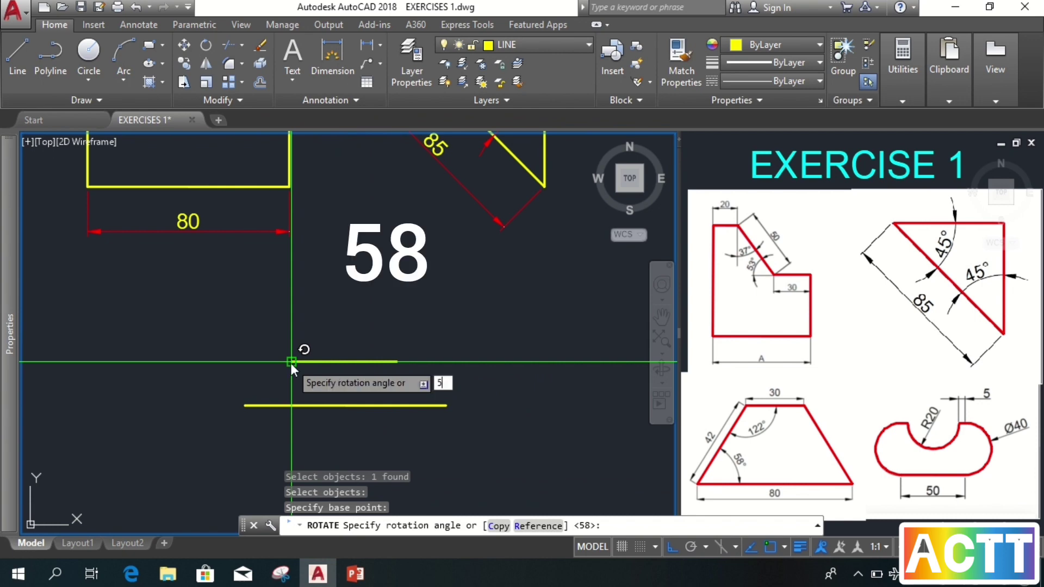
pyautogui.write('8')
pyautogui.press('Return')
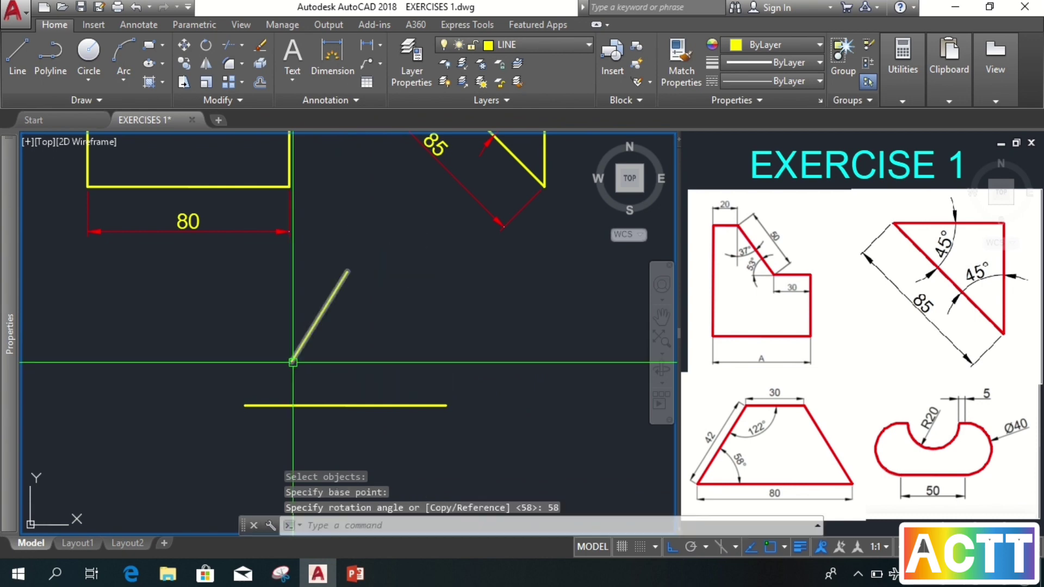
# Step: Move the rotated line so its lower end meets the base line's left end
pyautogui.click(291, 361)
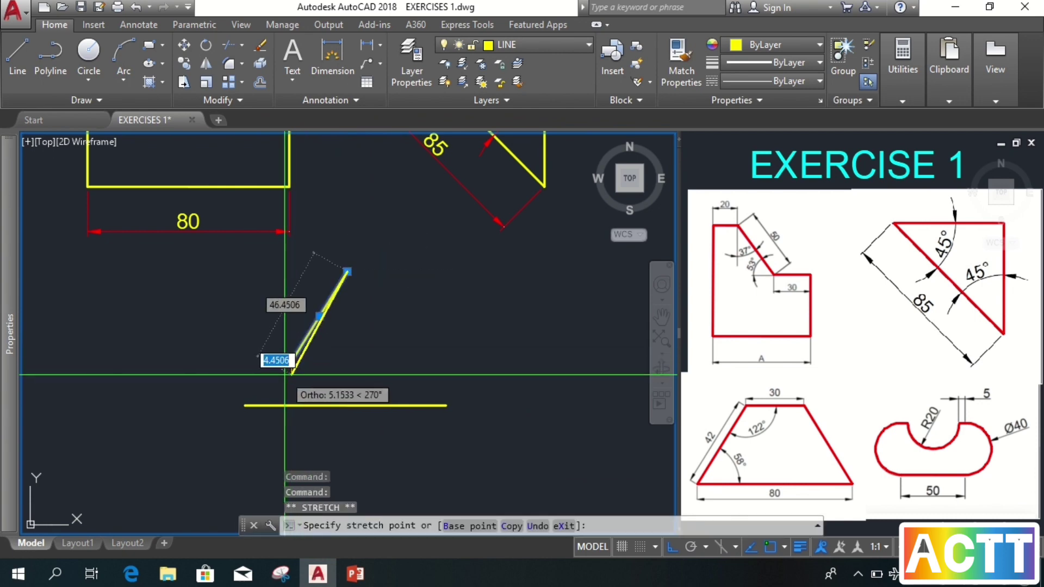
pyautogui.press('space')
pyautogui.click(245, 406)
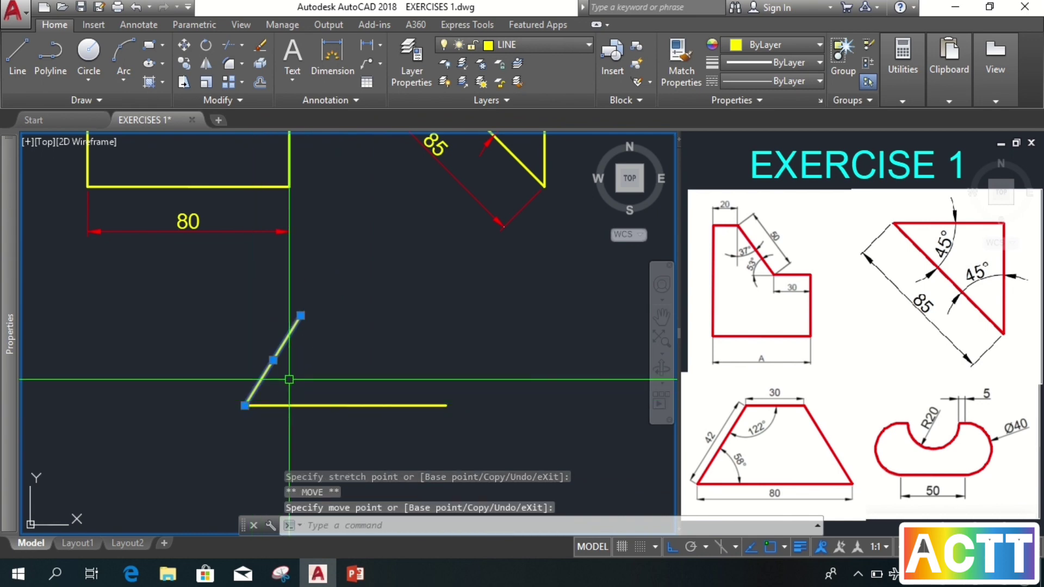
pyautogui.press('Escape')
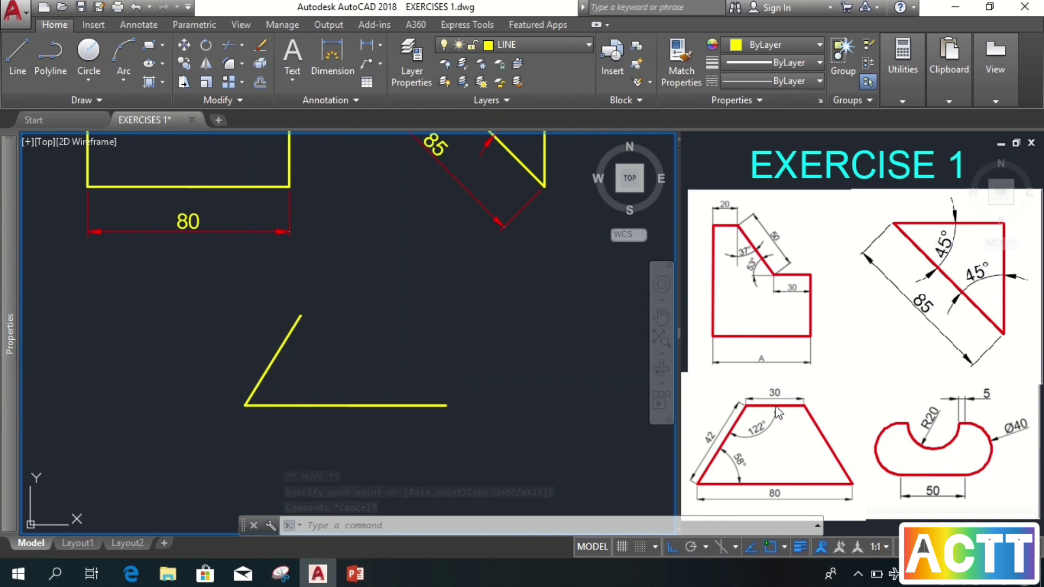
# Step: Draw a 30-unit top edge from the slanted side's top, then a side down to the base's right end
pyautogui.write('l')
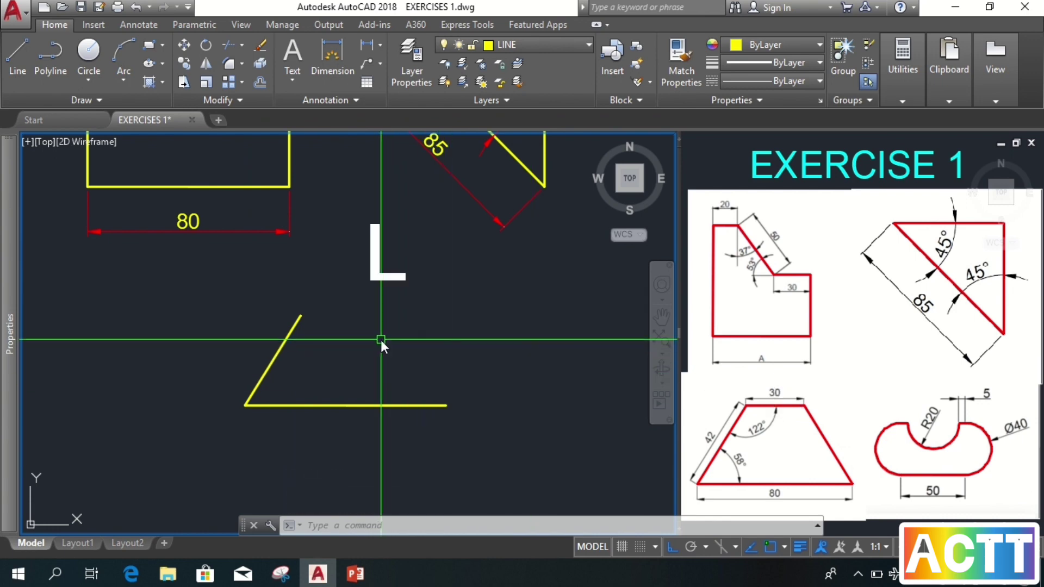
pyautogui.press('Return')
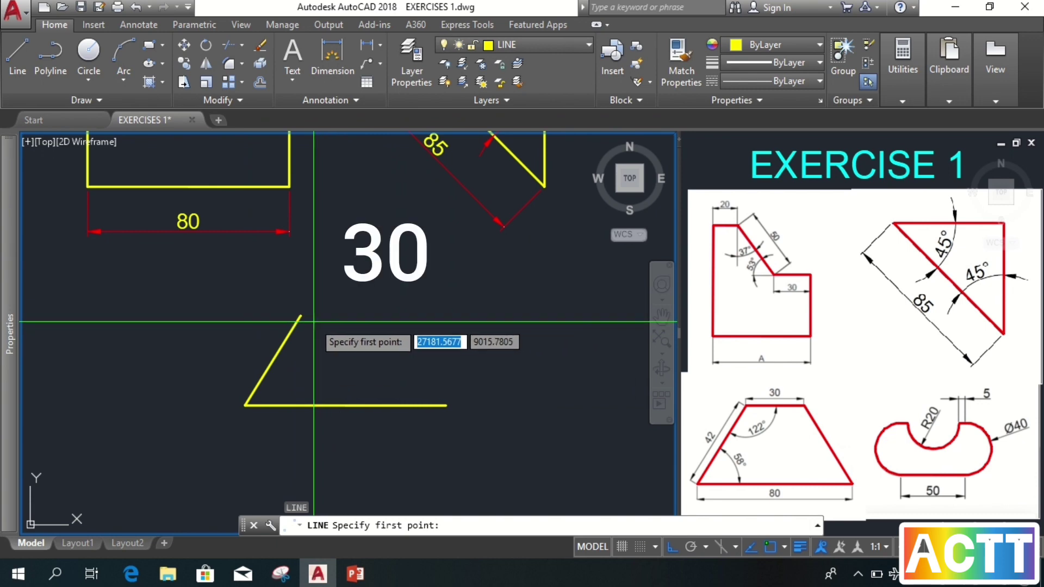
pyautogui.click(300, 316)
pyautogui.write('3')
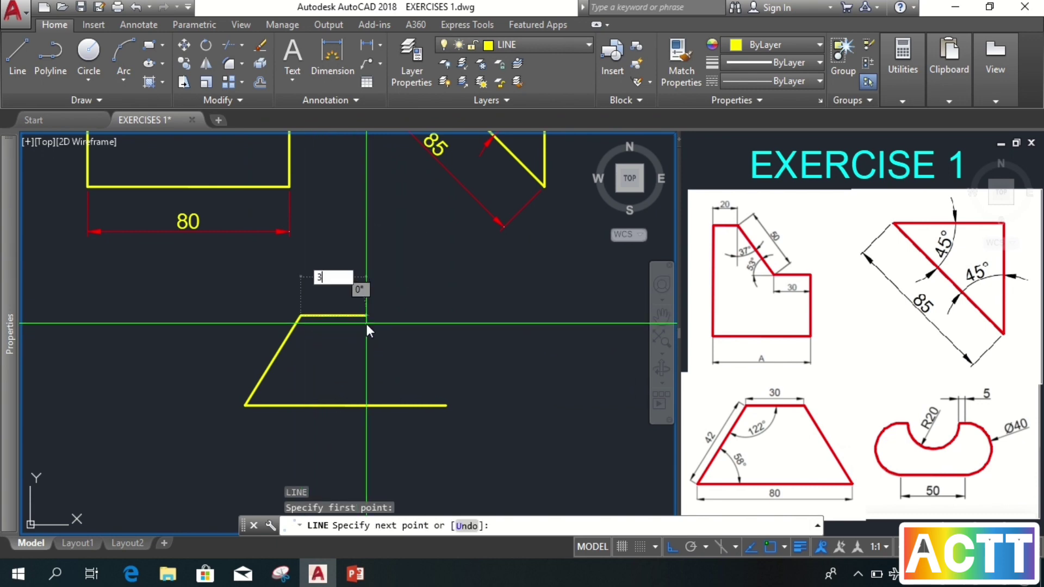
pyautogui.write('0')
pyautogui.press('Return')
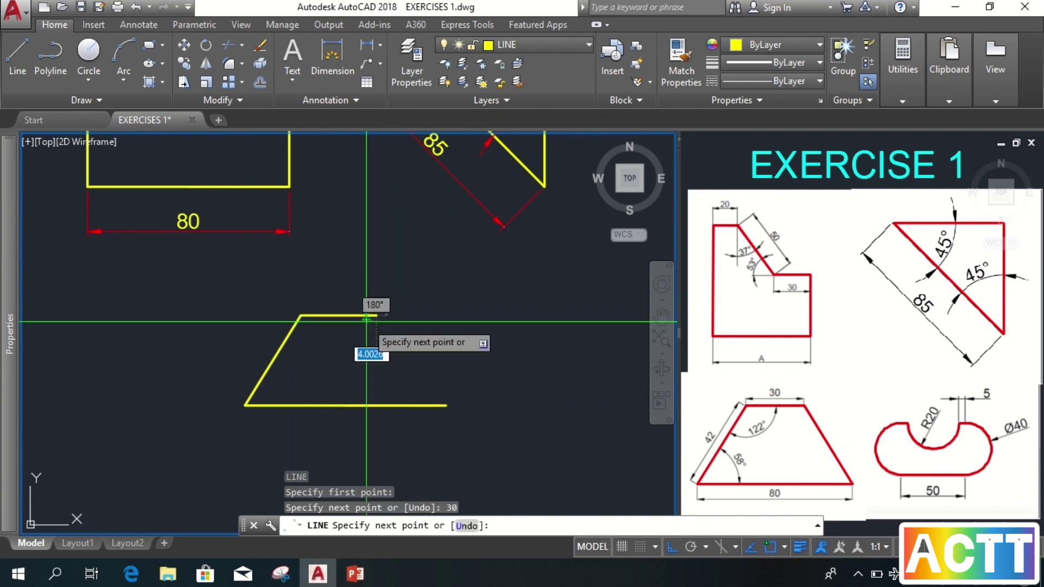
pyautogui.click(446, 406)
pyautogui.press('Return')
pyautogui.scroll(2, 365, 383)
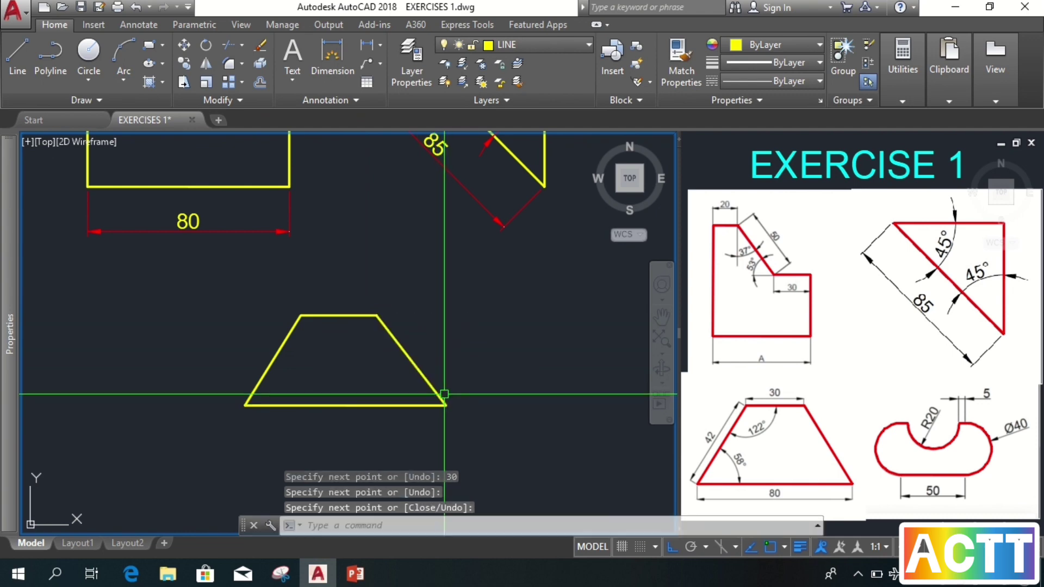
pyautogui.scroll(1, 362, 384)
pyautogui.moveTo(362, 383); pyautogui.dragTo(400, 348, button='middle')
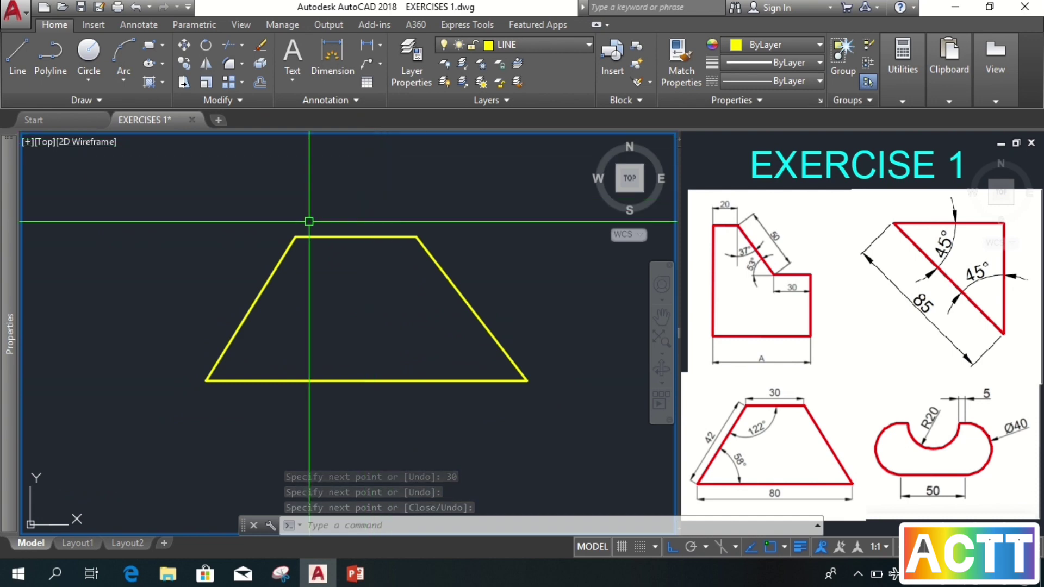
# Step: On layer 0, add an aligned 42 dimension along the trapezoid's left slanted side
pyautogui.click(517, 44)
pyautogui.click(515, 61)
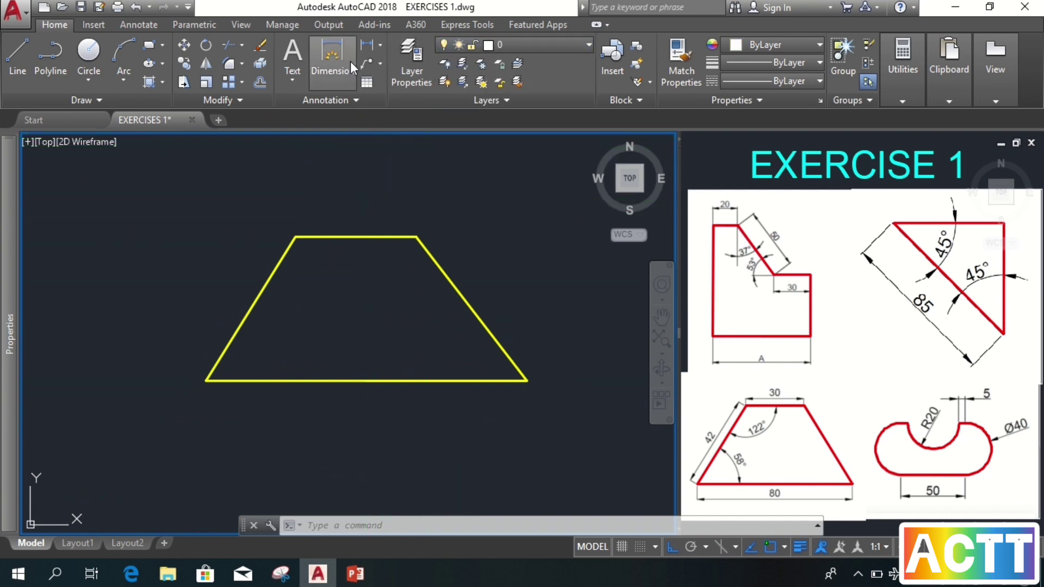
pyautogui.click(380, 46)
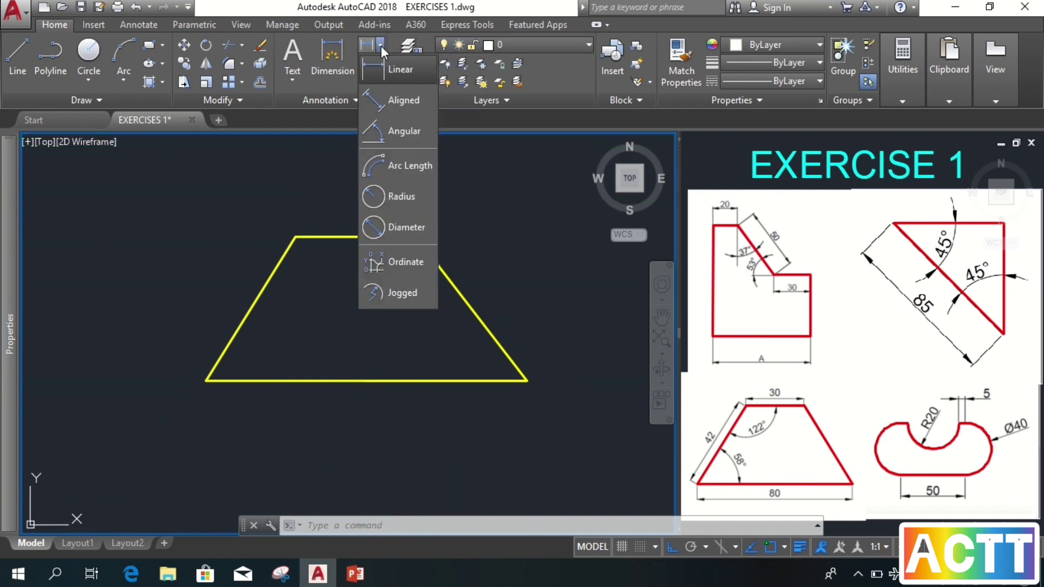
pyautogui.click(391, 98)
pyautogui.click(295, 236)
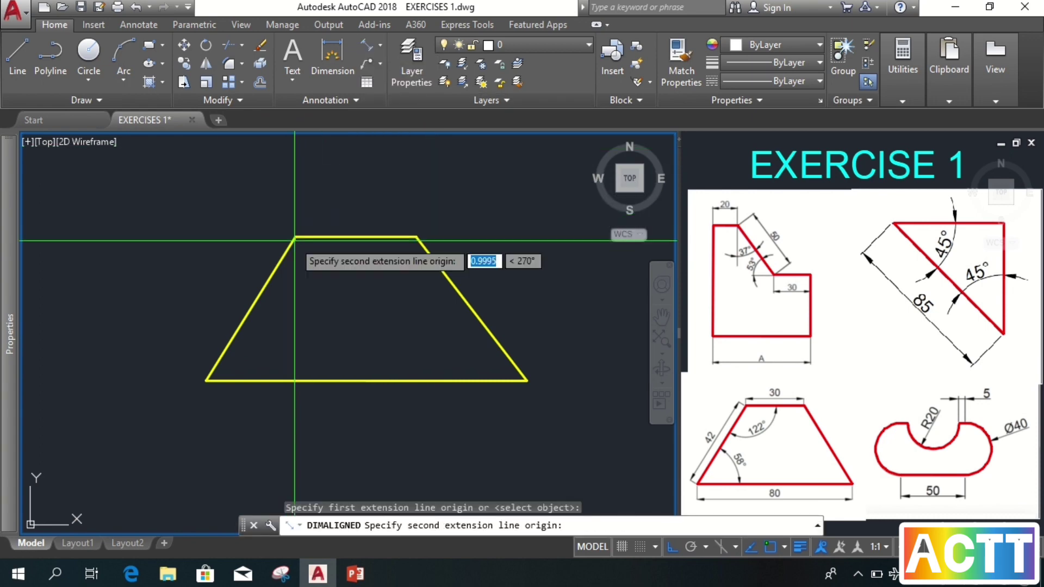
pyautogui.click(207, 381)
pyautogui.click(198, 317)
pyautogui.press('Escape')
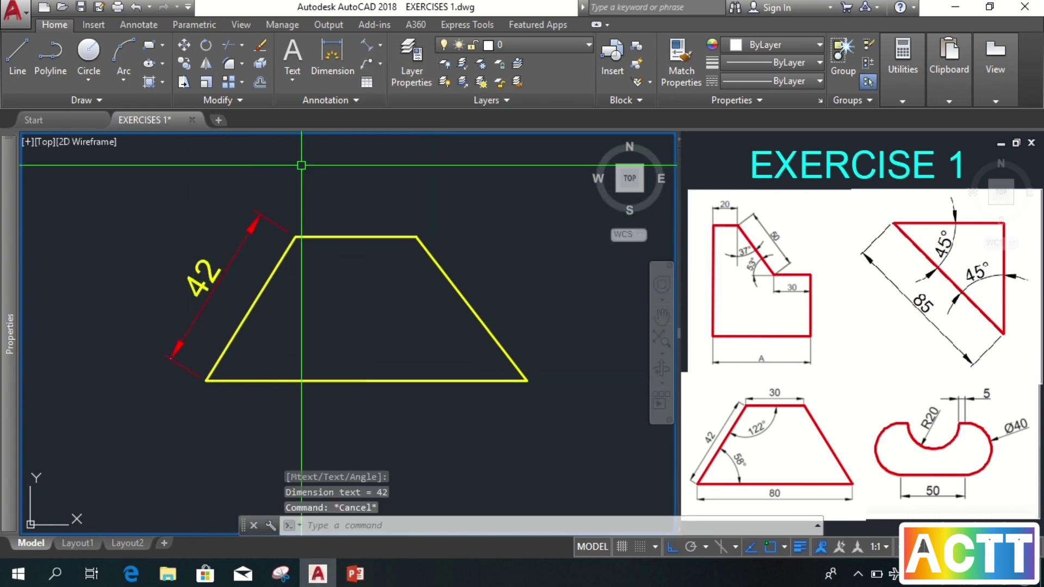
# Step: Add linear dimensions of 30 across the top edge and 80 along the base
pyautogui.click(381, 44)
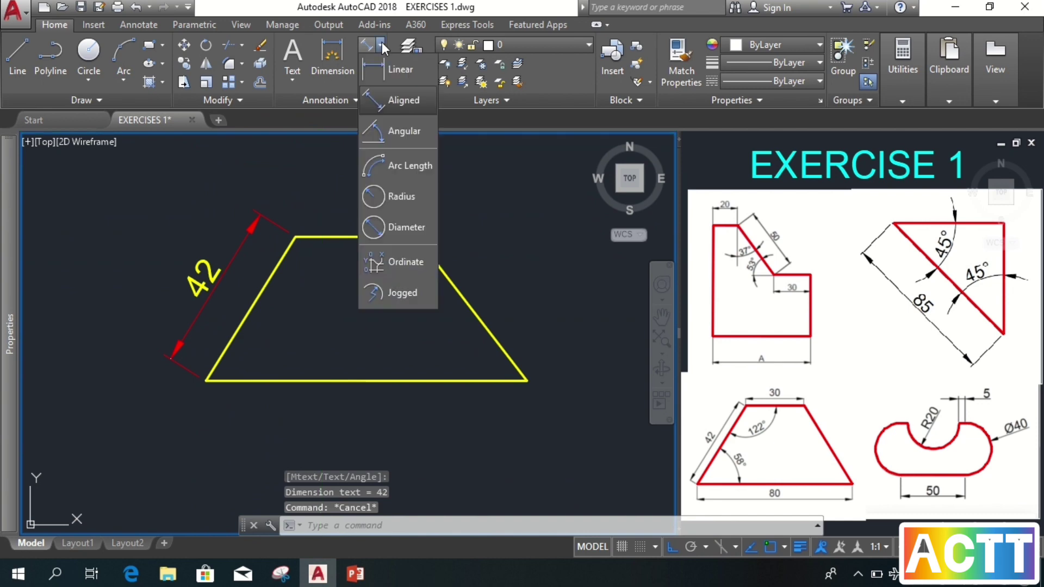
pyautogui.click(387, 70)
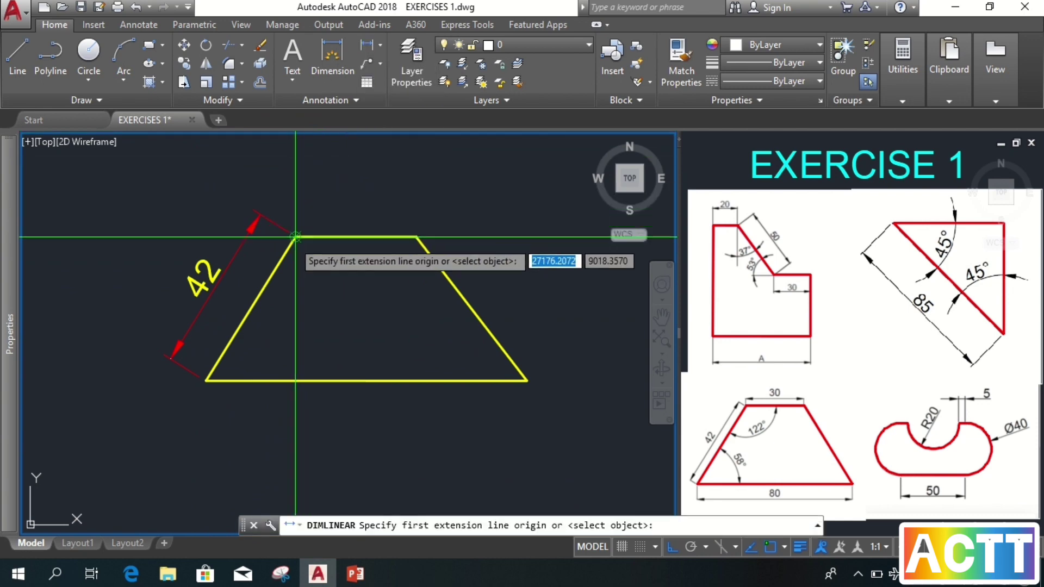
pyautogui.click(416, 236)
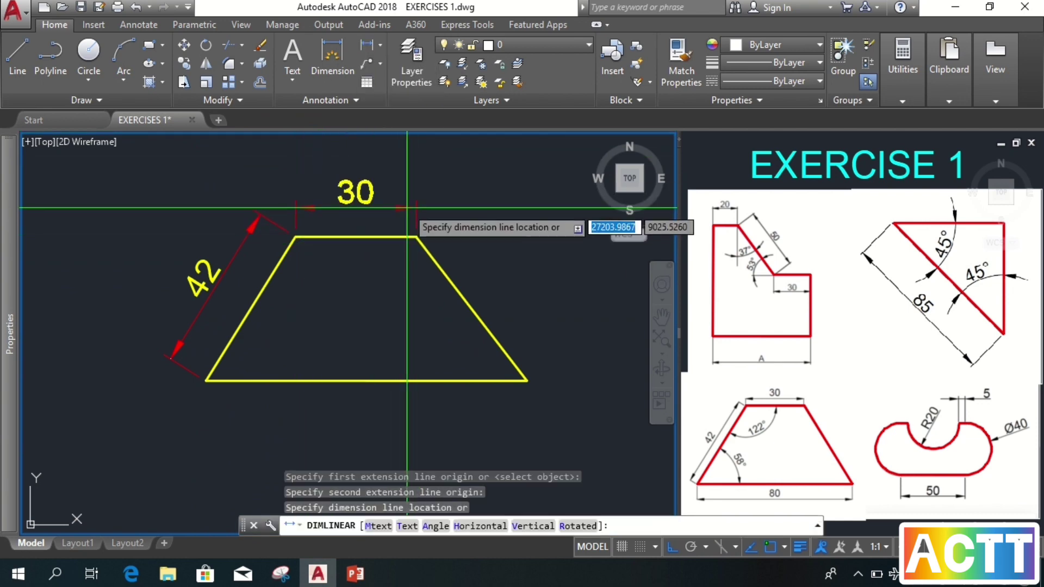
pyautogui.click(400, 202)
pyautogui.press('Return')
pyautogui.click(206, 380)
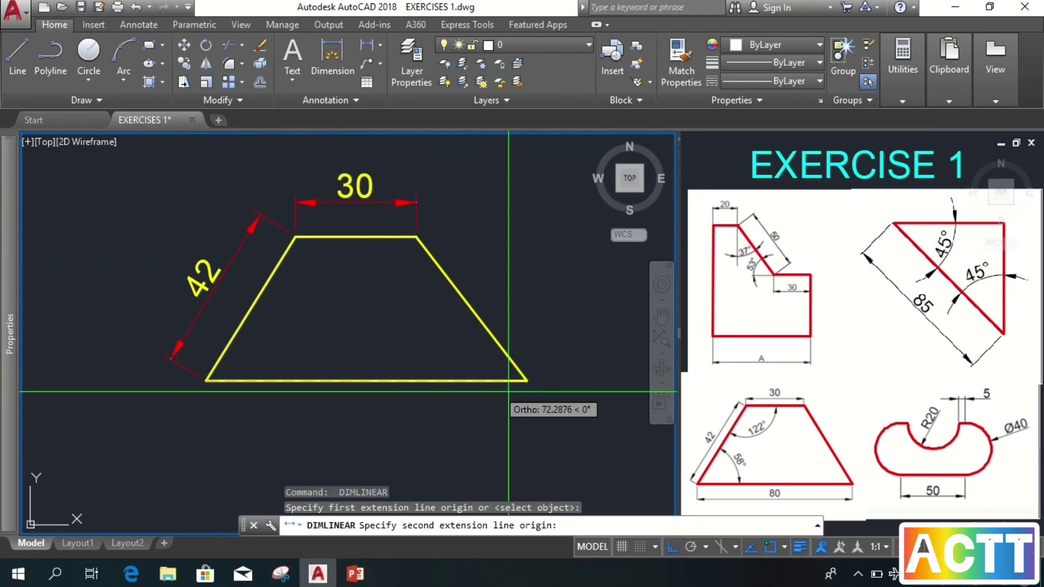
pyautogui.click(527, 380)
pyautogui.click(520, 432)
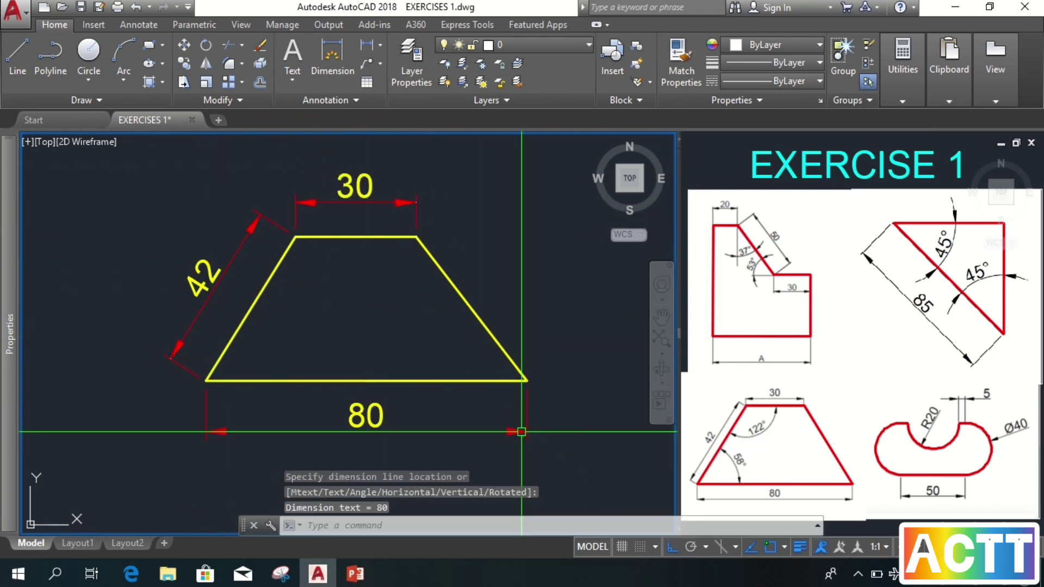
pyautogui.press('Escape')
# Step: Add angle dimensions of 122° at the top-left corner and 58° at the lower-left corner
pyautogui.click(380, 44)
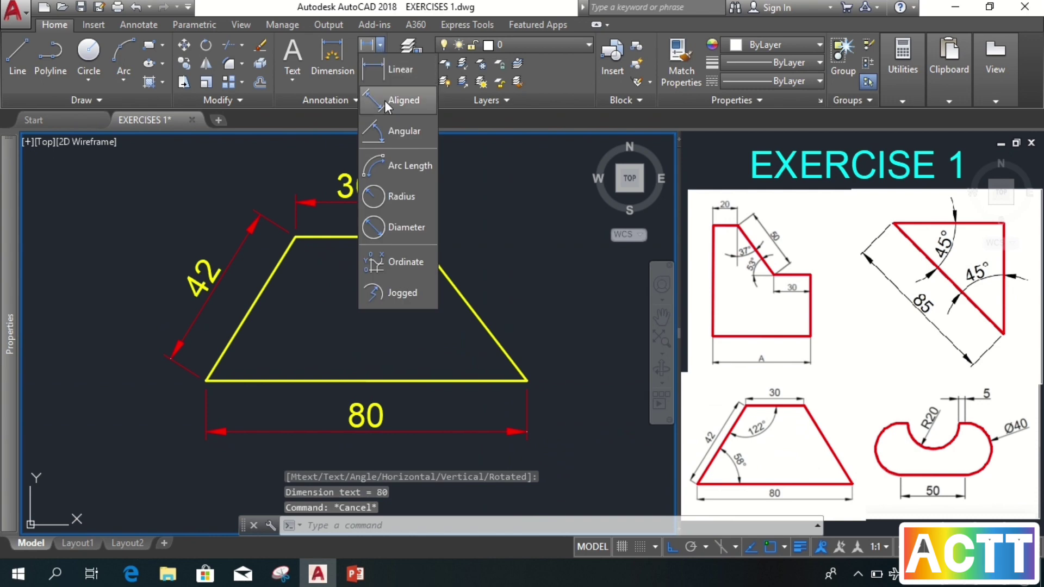
pyautogui.click(390, 133)
pyautogui.click(288, 254)
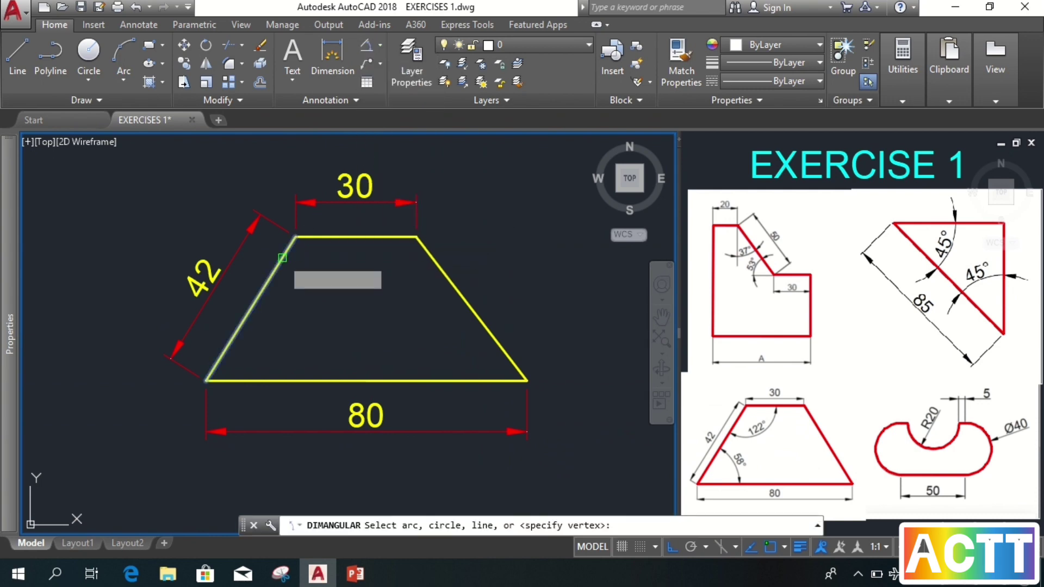
pyautogui.click(324, 238)
pyautogui.click(289, 307)
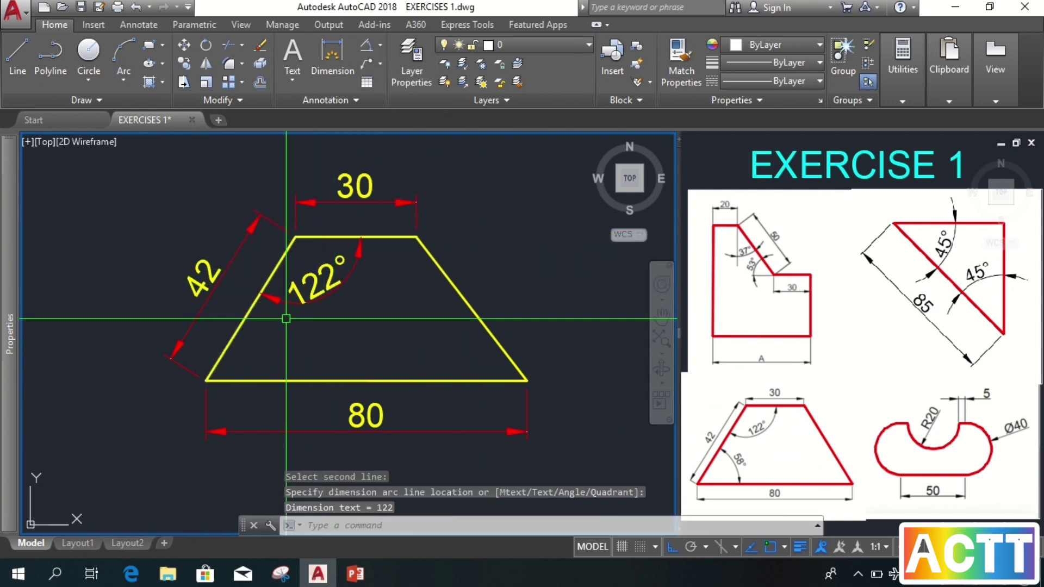
pyautogui.press('Return')
pyautogui.click(240, 326)
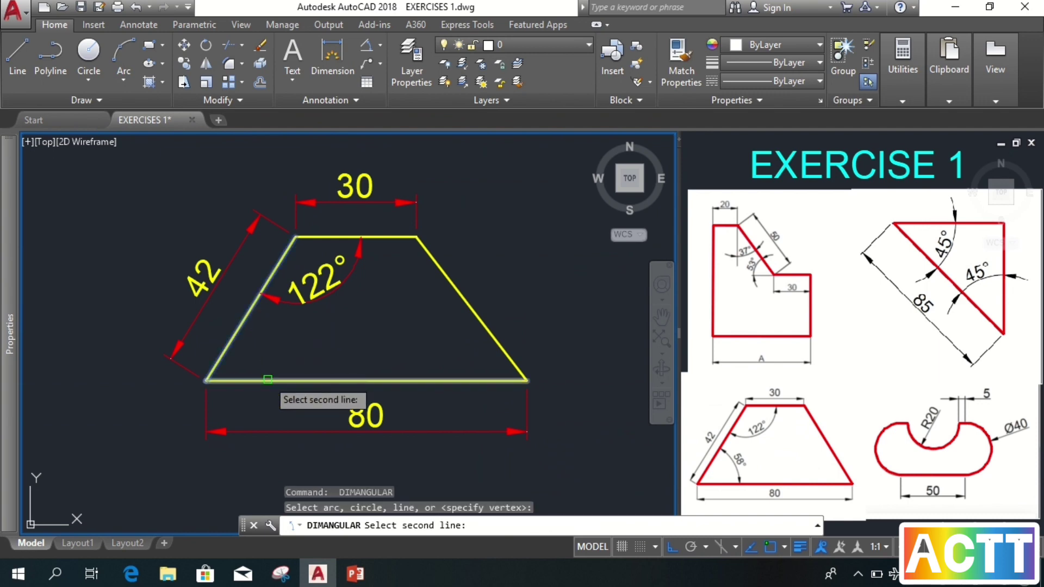
pyautogui.click(276, 381)
pyautogui.click(279, 345)
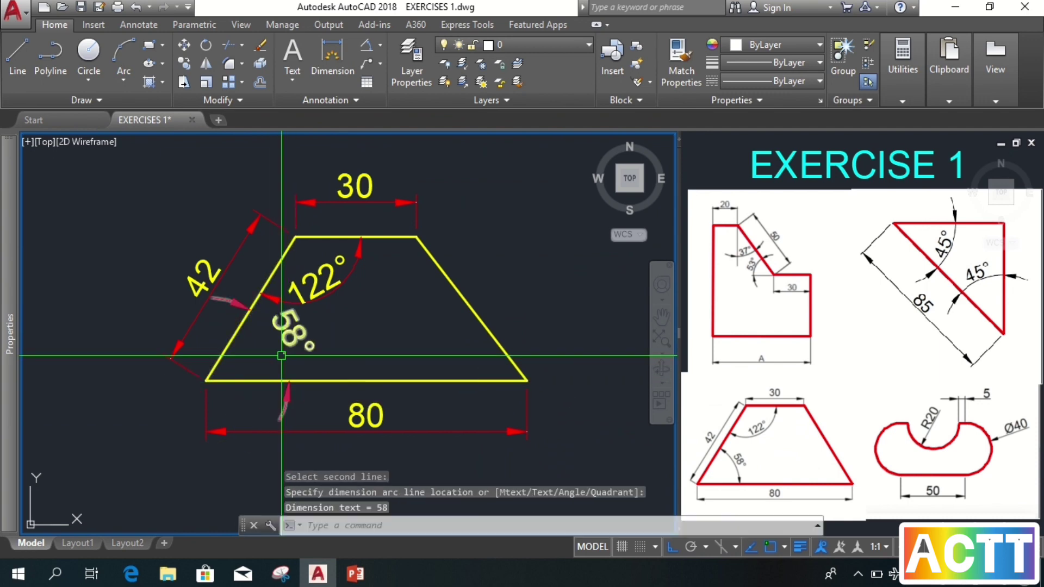
pyautogui.press('Escape')
# Step: Change the 58° angle dimension's Dim line inside fit setting in Properties
pyautogui.click(286, 328)
pyautogui.moveTo(10, 333)
pyautogui.scroll(-10, 165, 457)
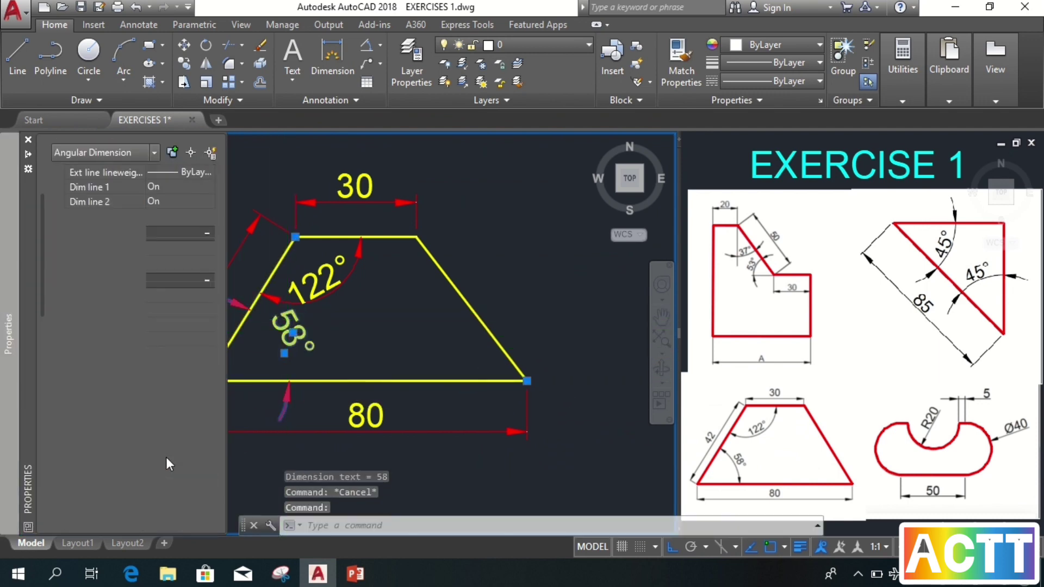
pyautogui.scroll(-2, 163, 424)
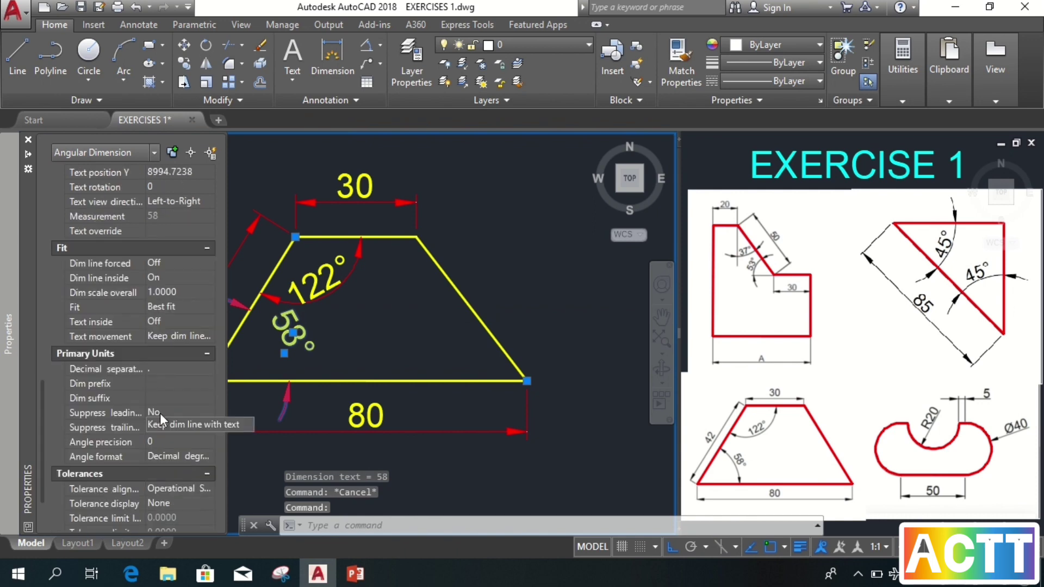
pyautogui.click(175, 276)
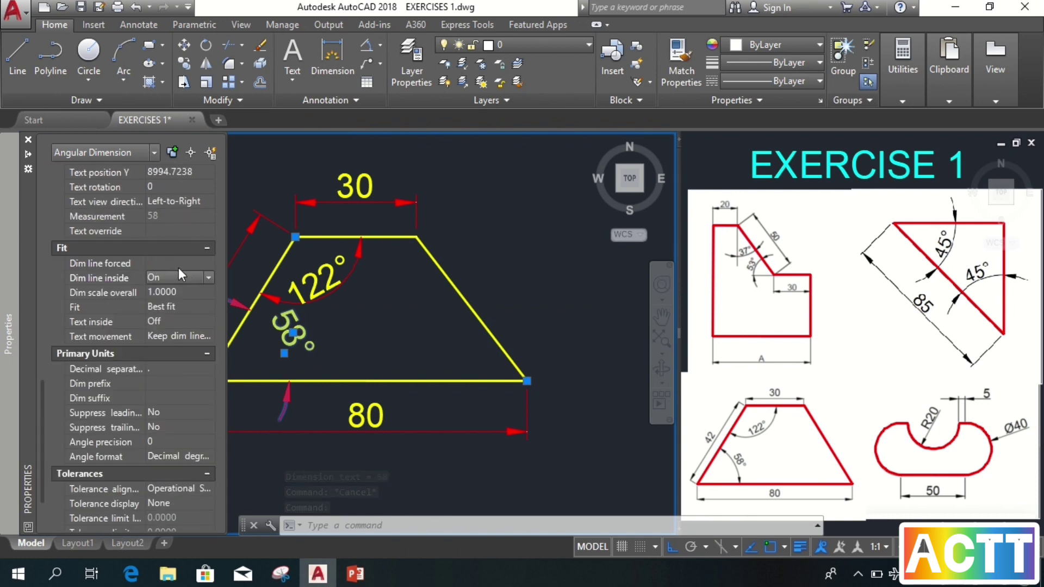
pyautogui.click(208, 277)
pyautogui.click(172, 289)
pyautogui.press('Escape')
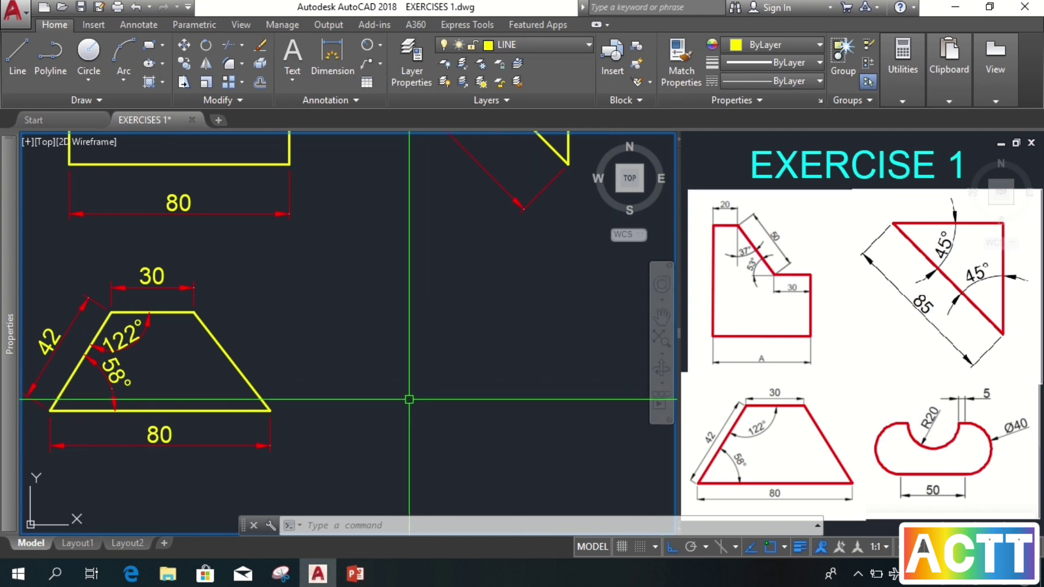
# Step: Draw a 50-unit horizontal line starting just right of the trapezoid
pyautogui.press('l')
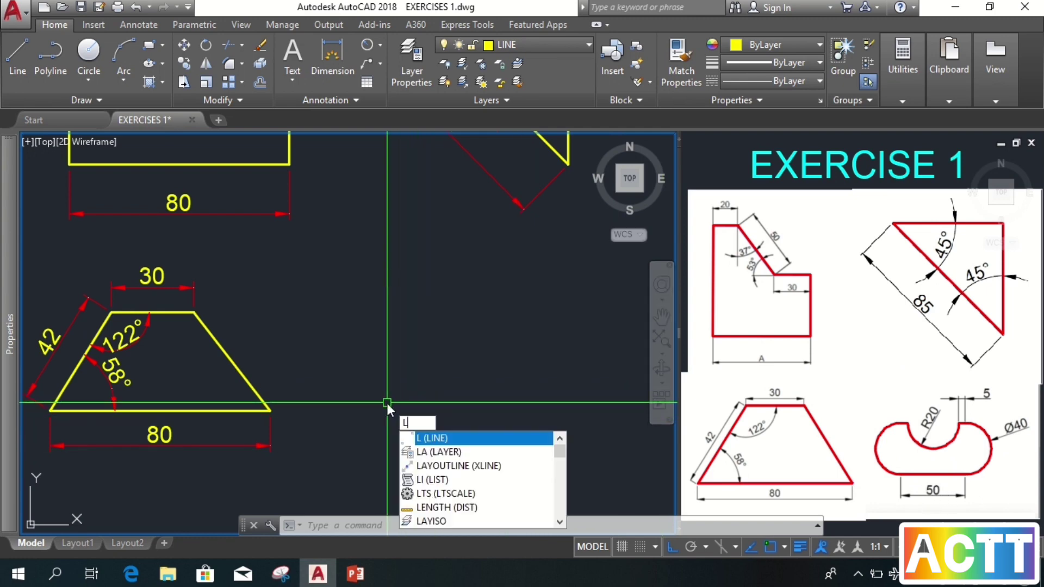
pyautogui.press('Return')
pyautogui.click(373, 407)
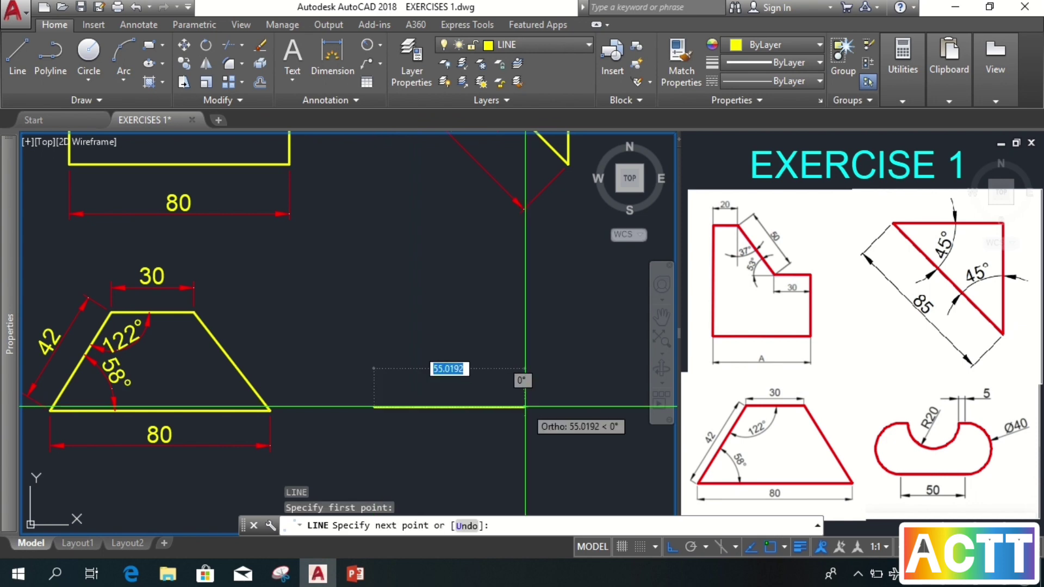
pyautogui.write('50')
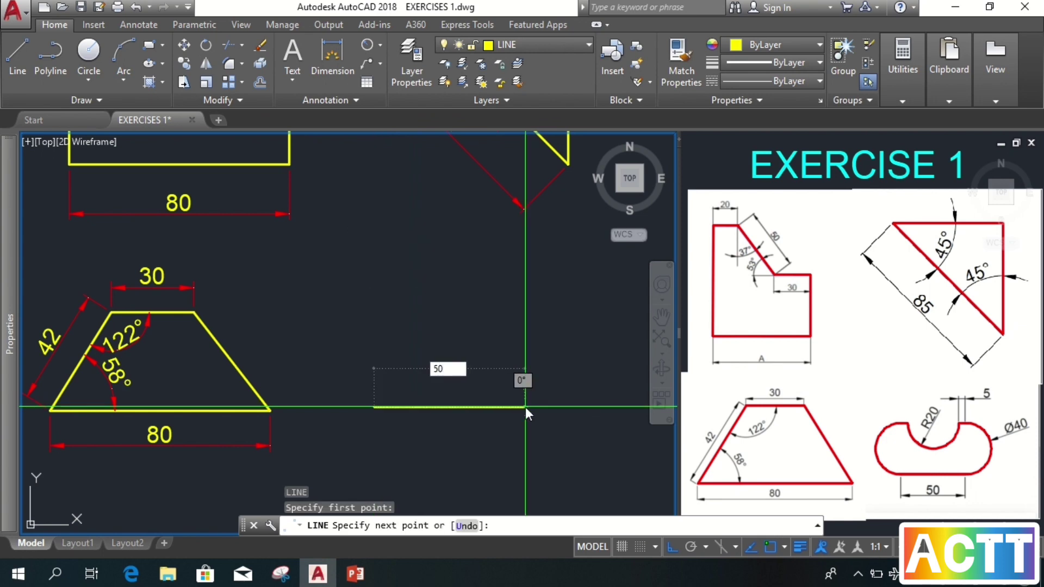
pyautogui.press('Return')
pyautogui.press('Return')
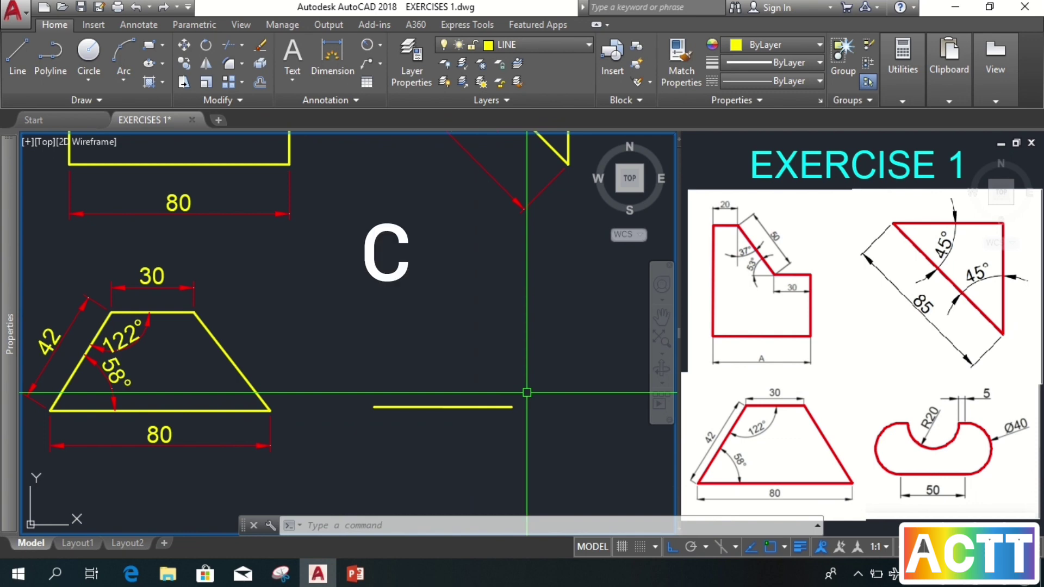
# Step: Draw a 2P circle of diameter 40 rising upward from the 50 line's right endpoint
pyautogui.write('c')
pyautogui.press('Return')
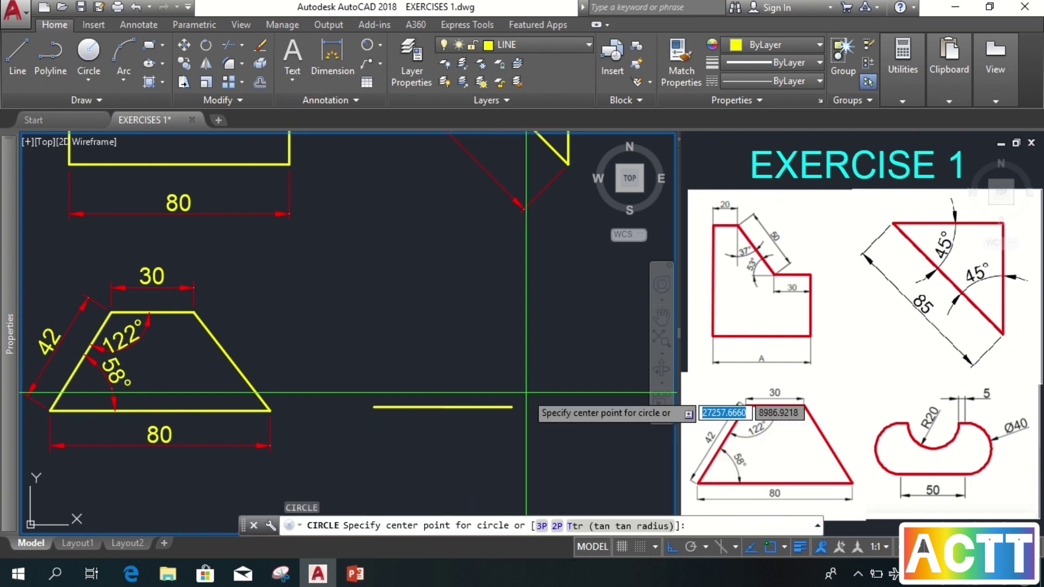
pyautogui.write('2p')
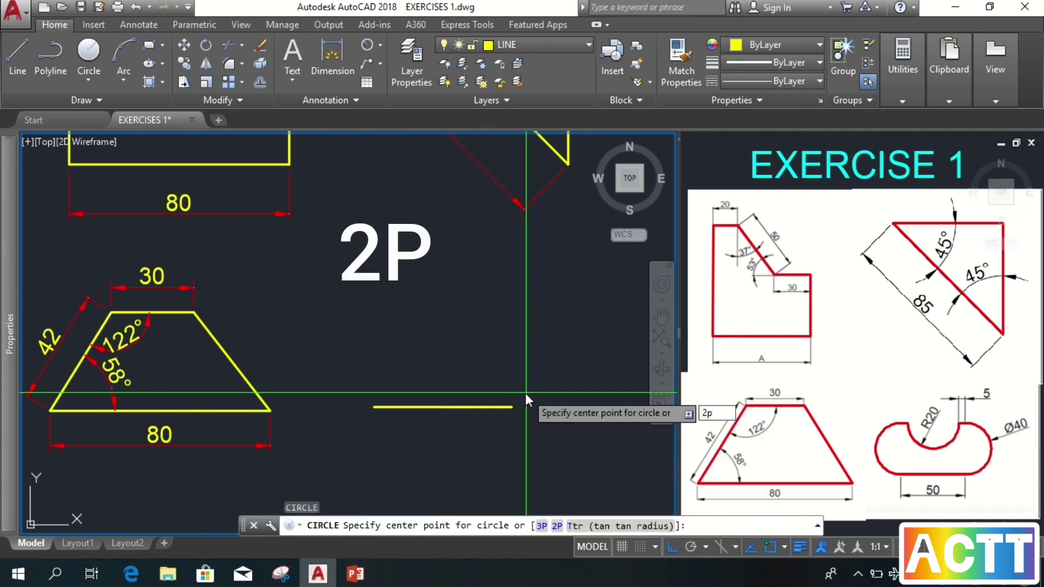
pyautogui.press('Return')
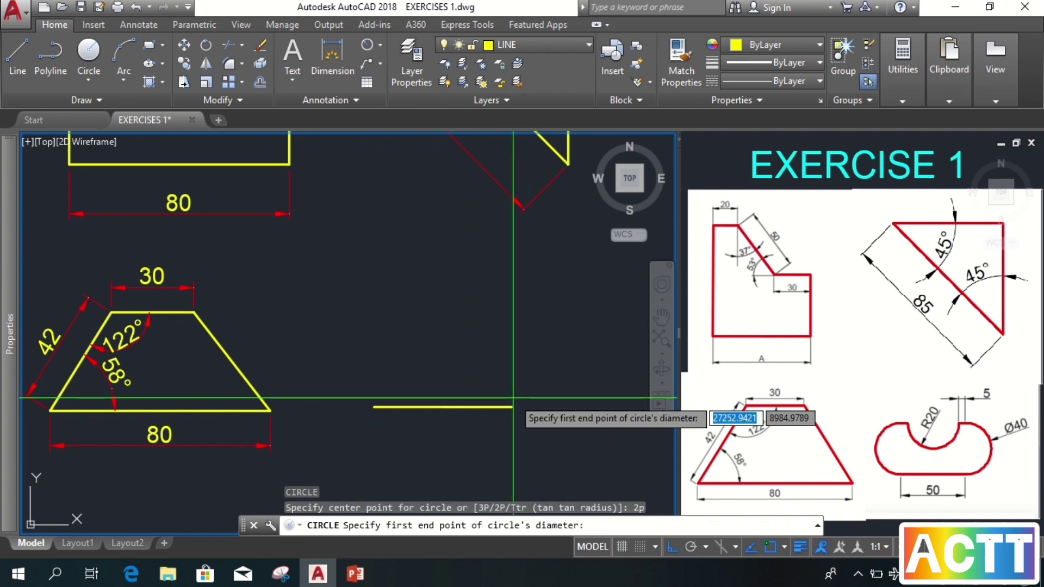
pyautogui.click(511, 407)
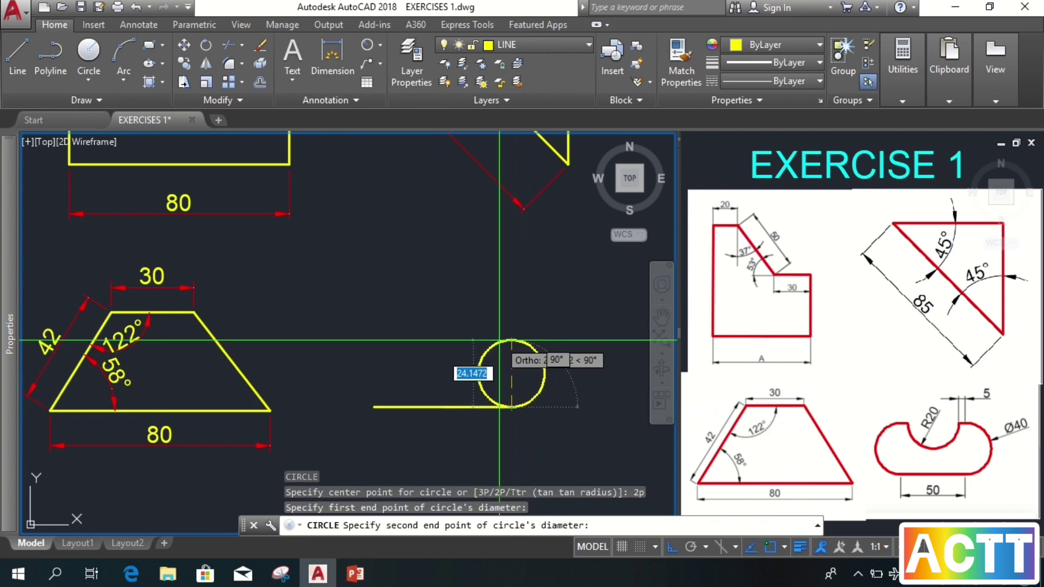
pyautogui.write('40')
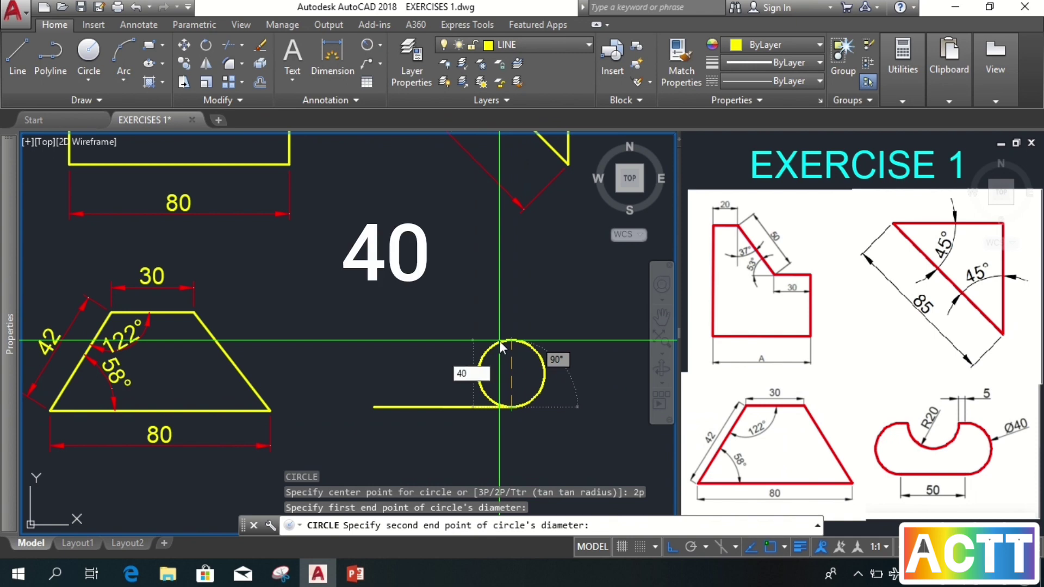
pyautogui.press('Return')
pyautogui.press('Escape')
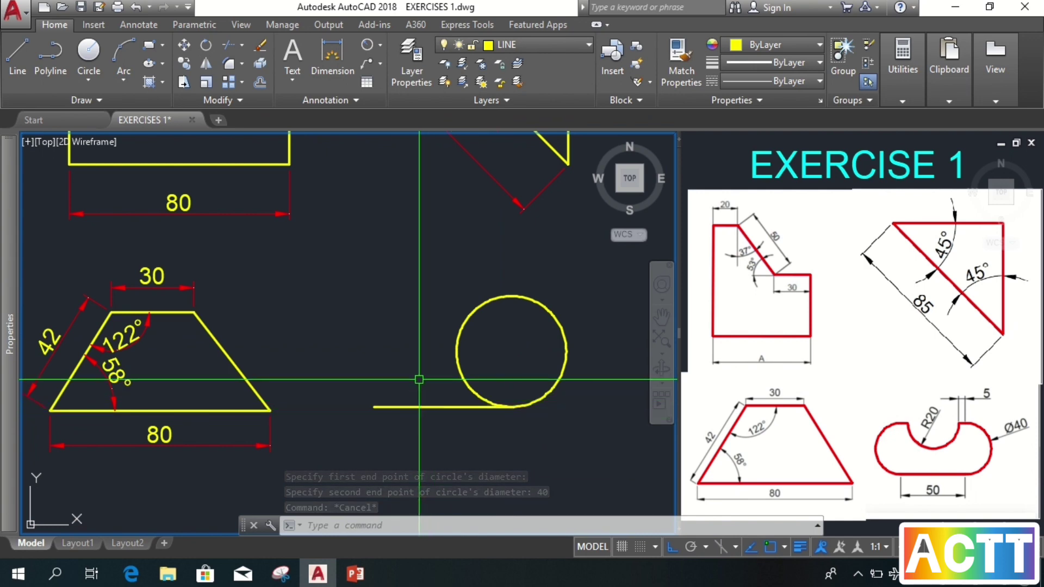
pyautogui.write('mi')
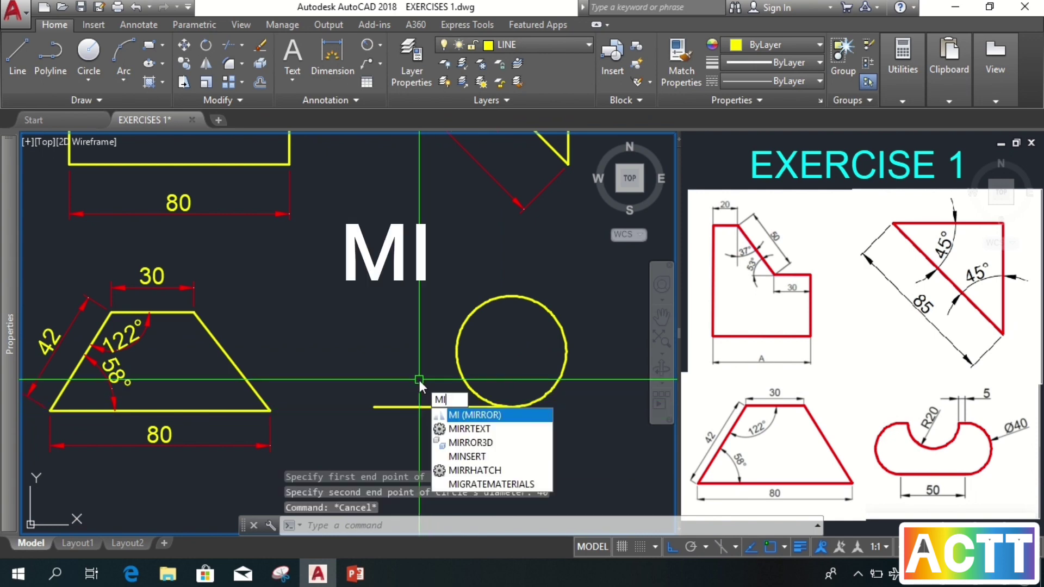
# Step: Mirror the 50 line about the circle's horizontal centre axis to form the top side
pyautogui.press('Return')
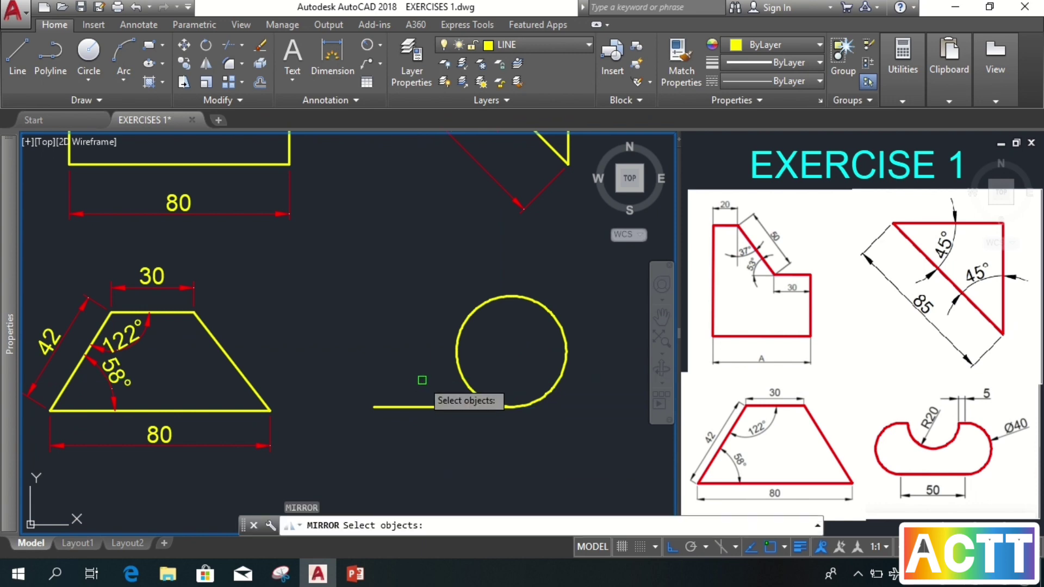
pyautogui.click(429, 407)
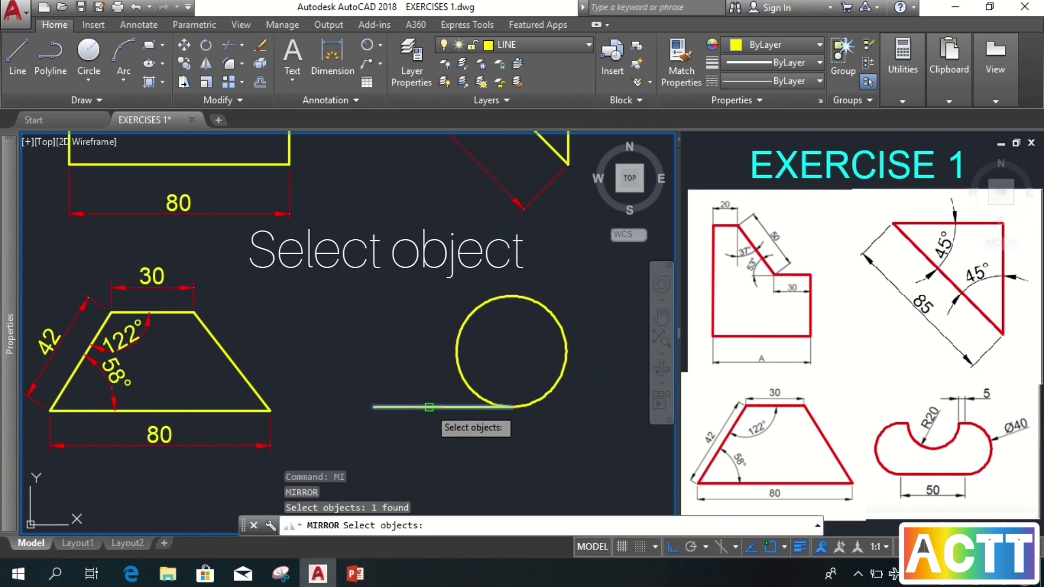
pyautogui.press('Return')
pyautogui.click(512, 352)
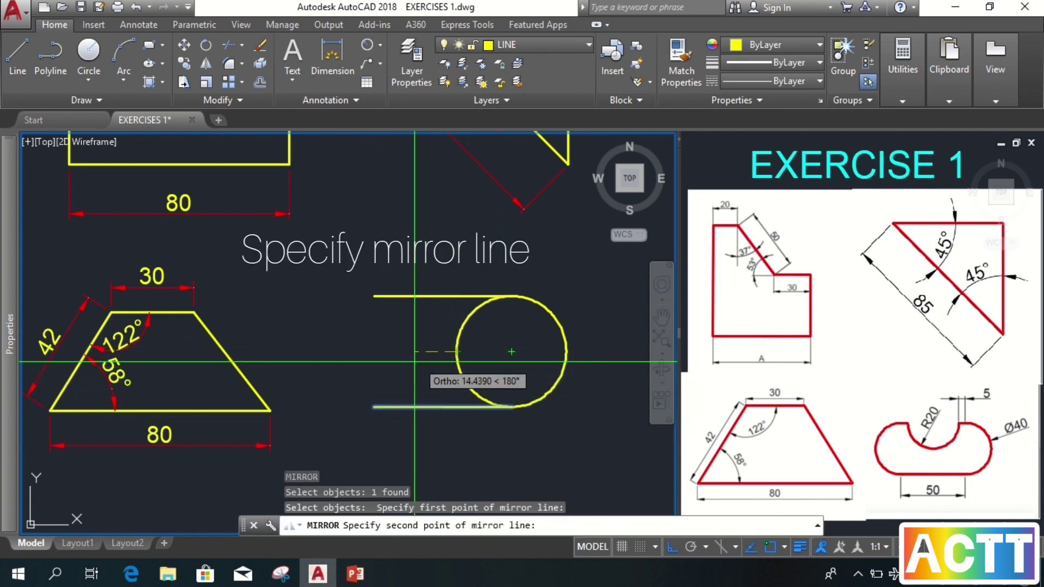
pyautogui.click(388, 364)
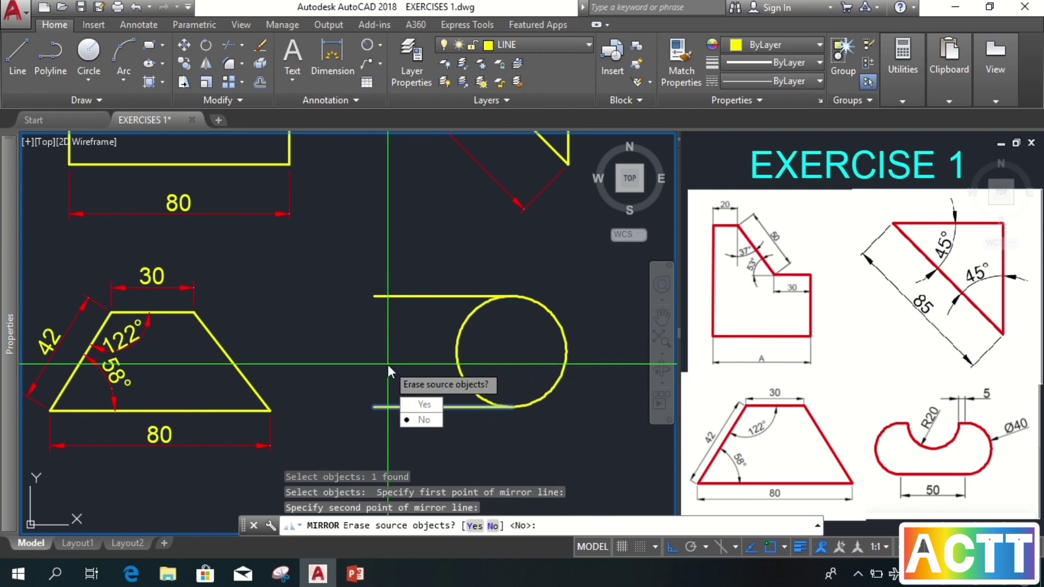
pyautogui.press('Return')
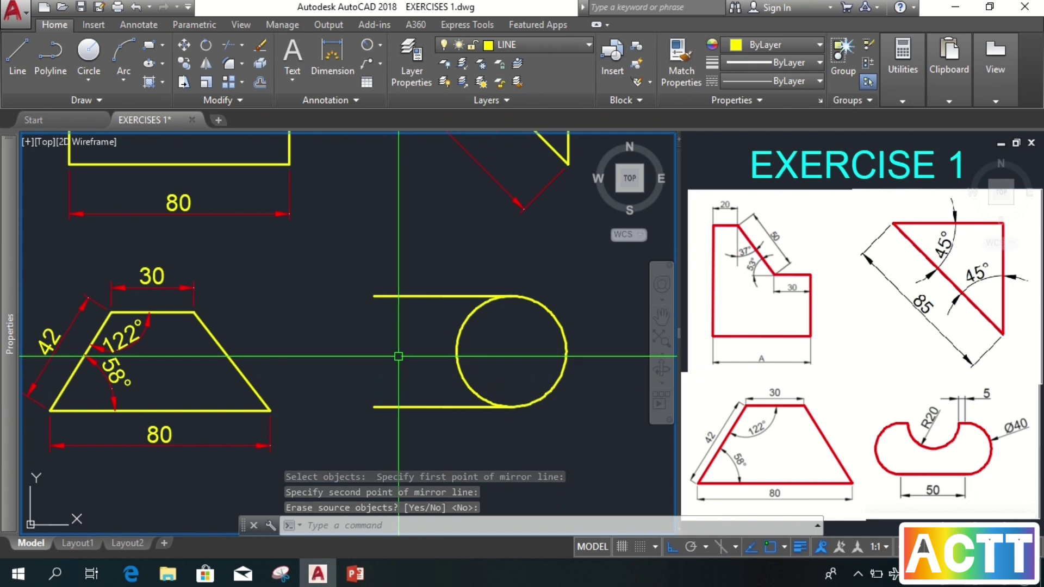
# Step: Trim away the circle's left half between the two parallel lines
pyautogui.write('tr')
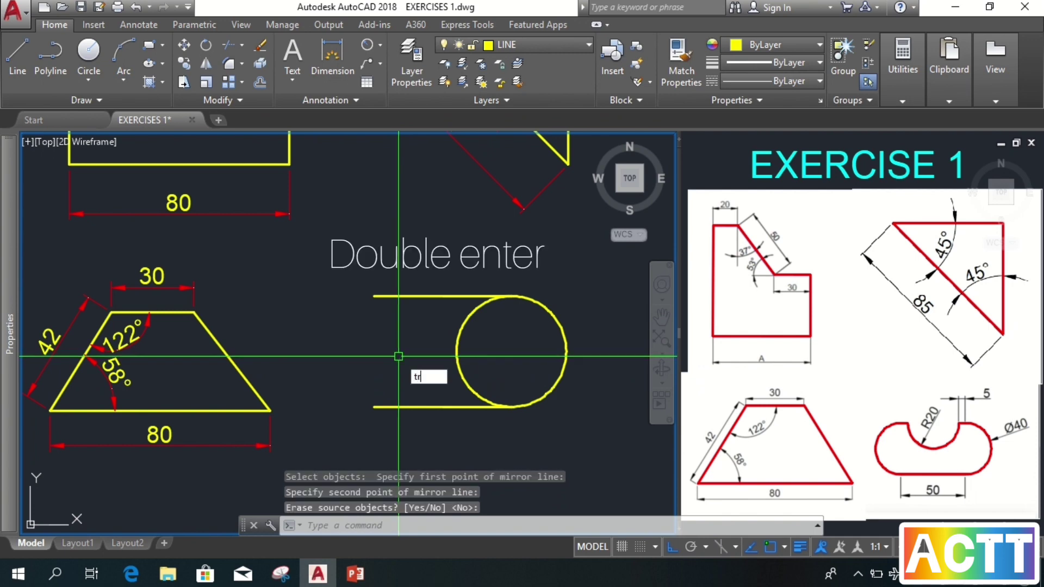
pyautogui.press('Return')
pyautogui.press('Return')
pyautogui.click(497, 352)
pyautogui.click(435, 353)
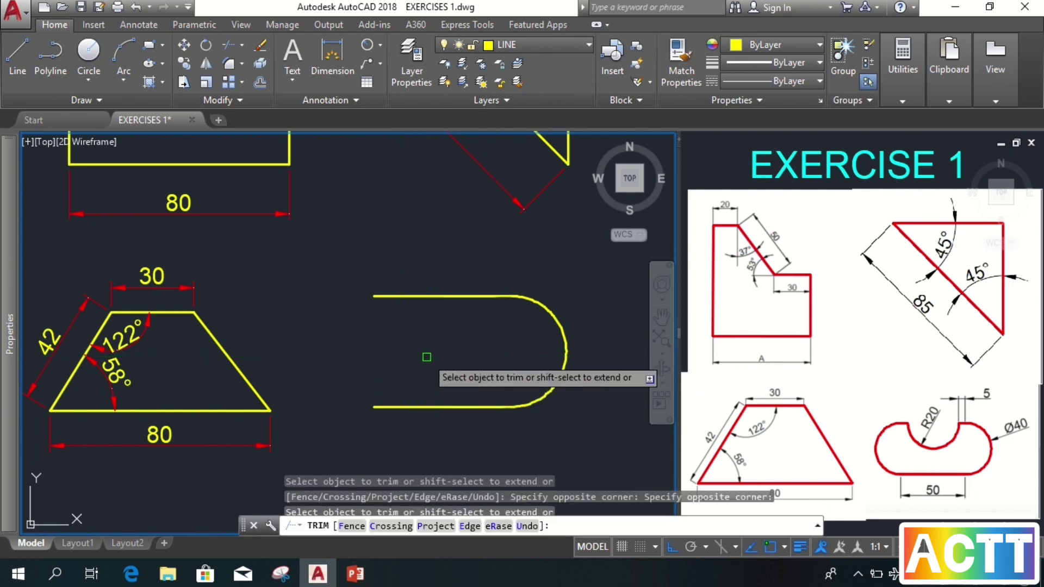
pyautogui.press('Return')
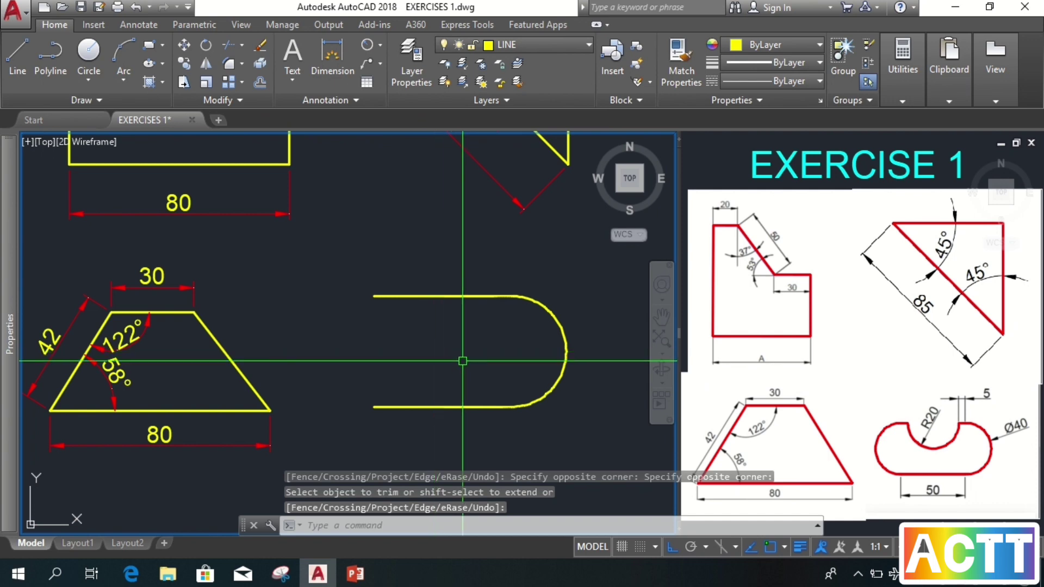
# Step: Mirror the right arc about the lines' vertical midpoint axis, keeping the original
pyautogui.write('MI')
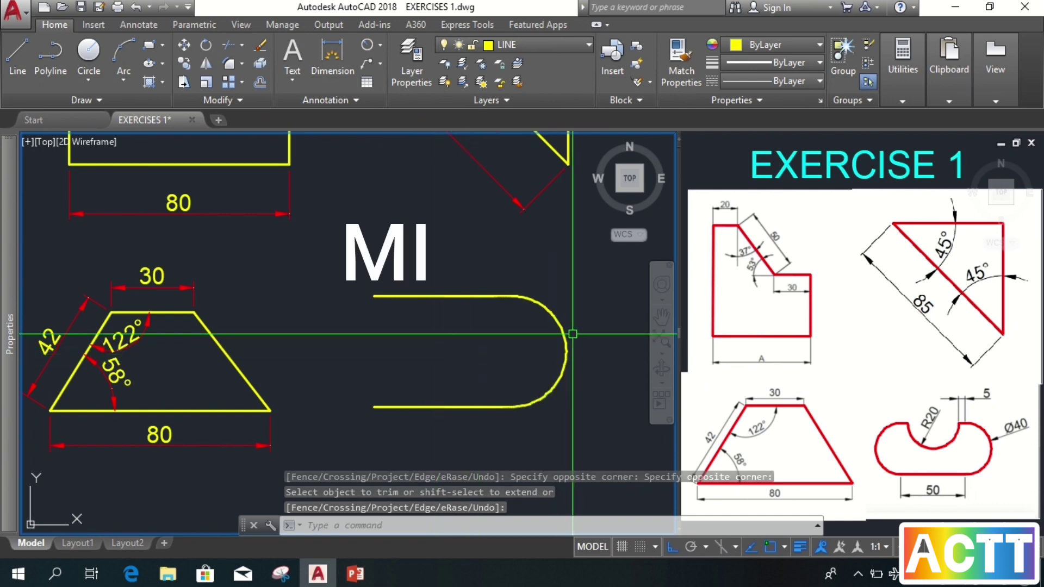
pyautogui.press('Return')
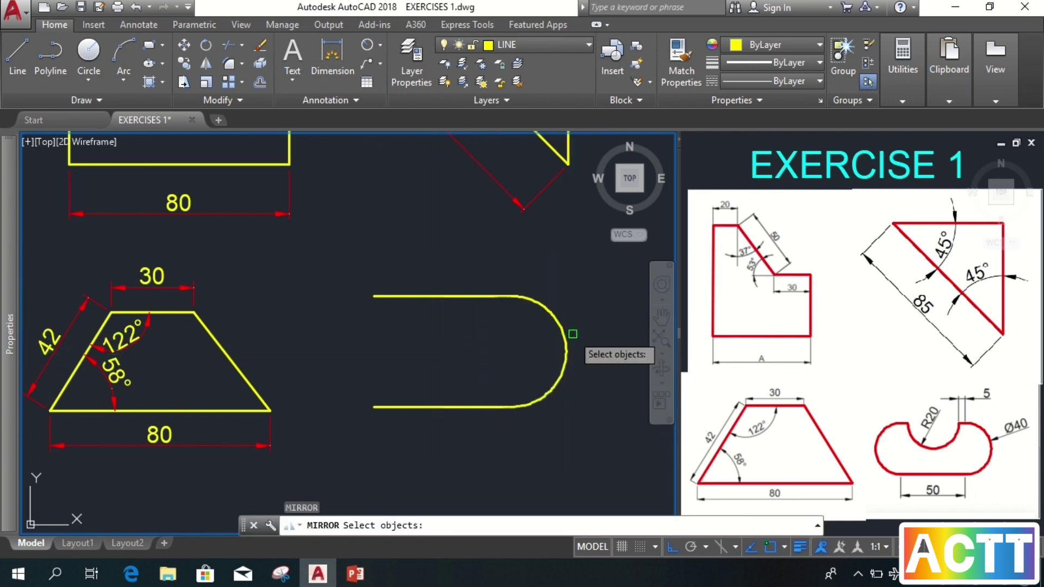
pyautogui.click(566, 330)
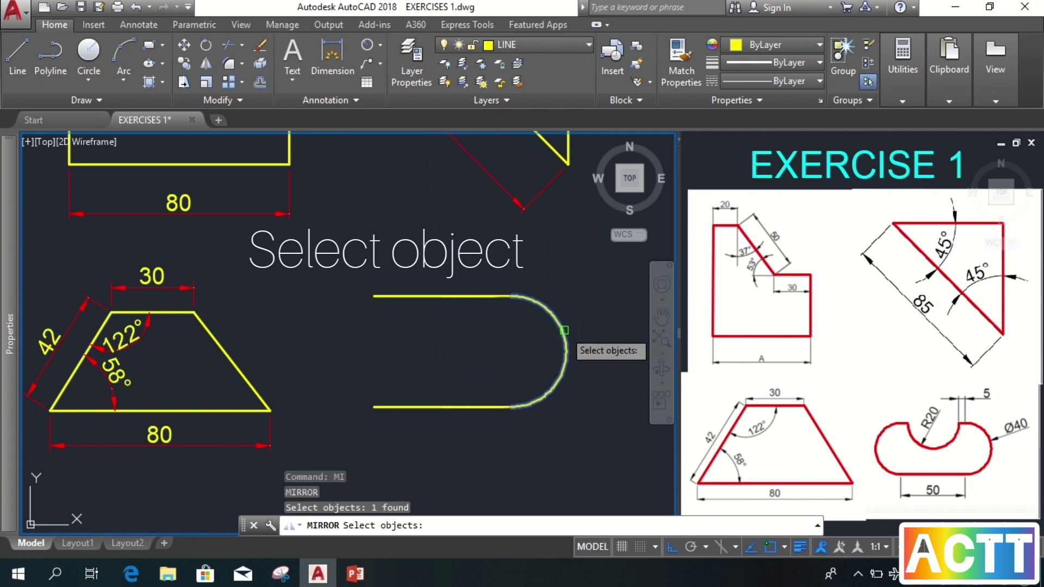
pyautogui.press('Return')
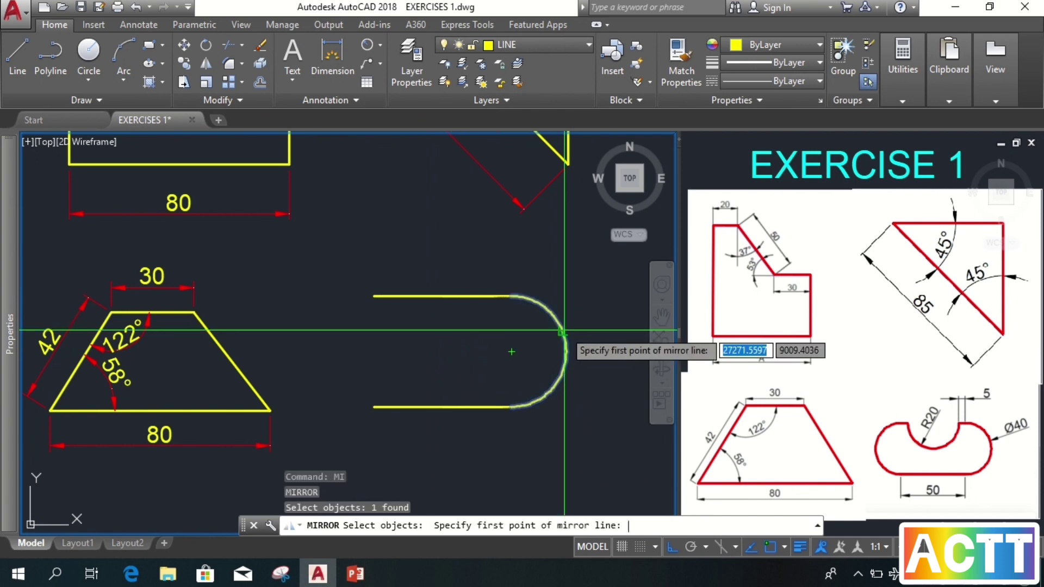
pyautogui.click(443, 297)
pyautogui.click(444, 334)
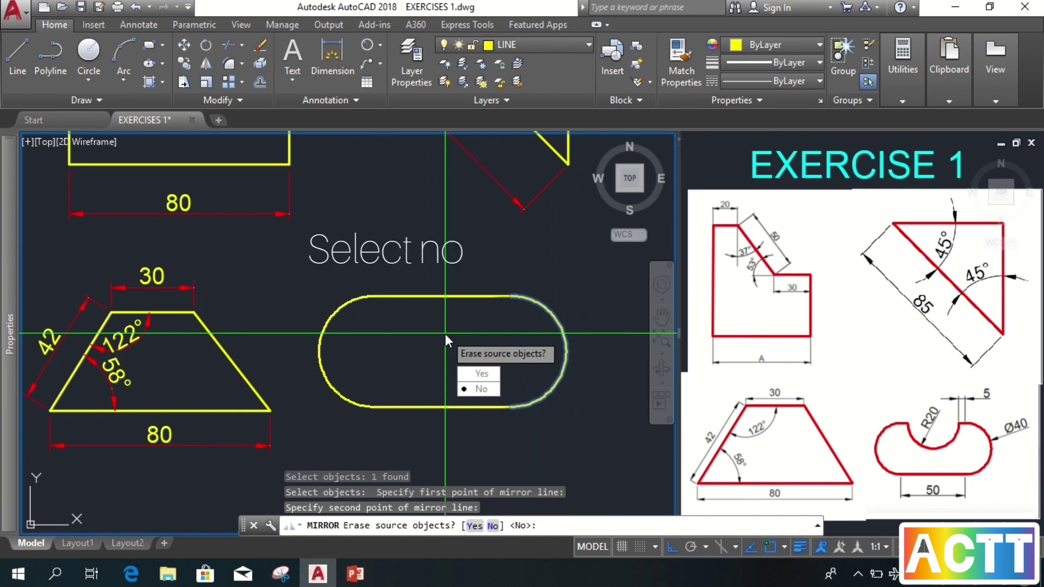
pyautogui.press('Return')
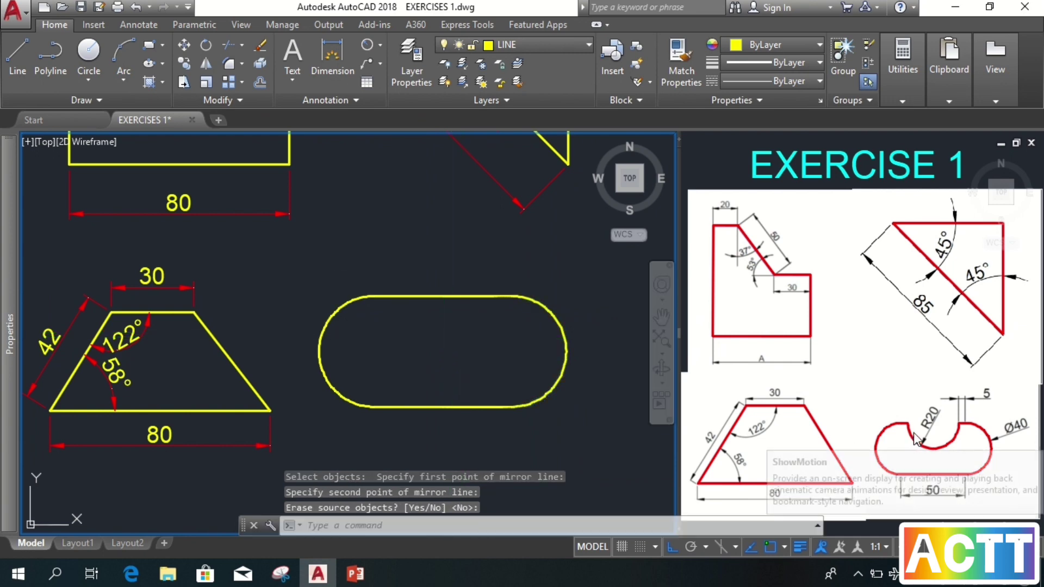
# Step: Draw a radius-20 circle centred on the midpoint of the slot's top edge
pyautogui.write('c')
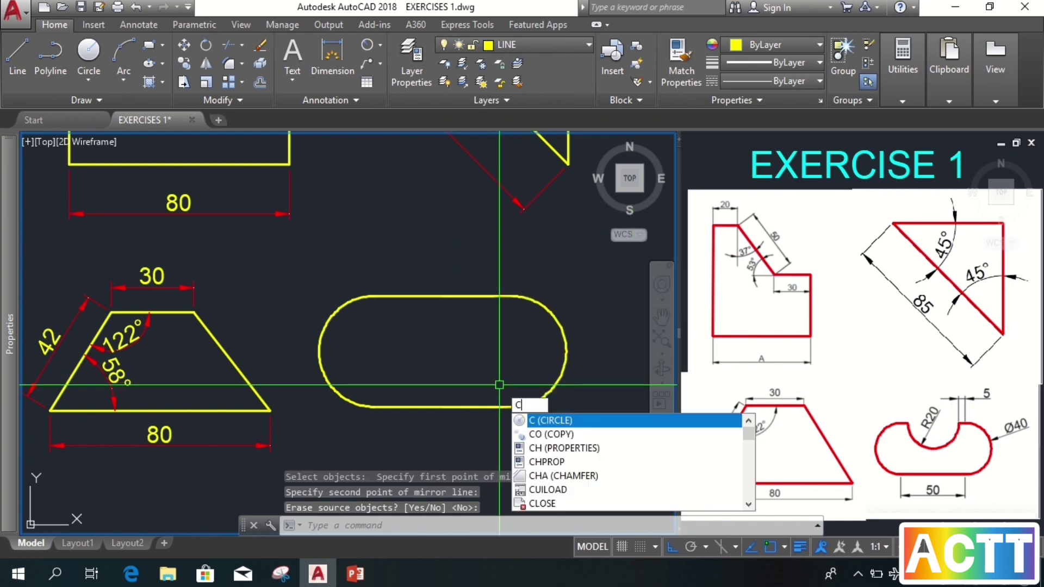
pyautogui.press('Return')
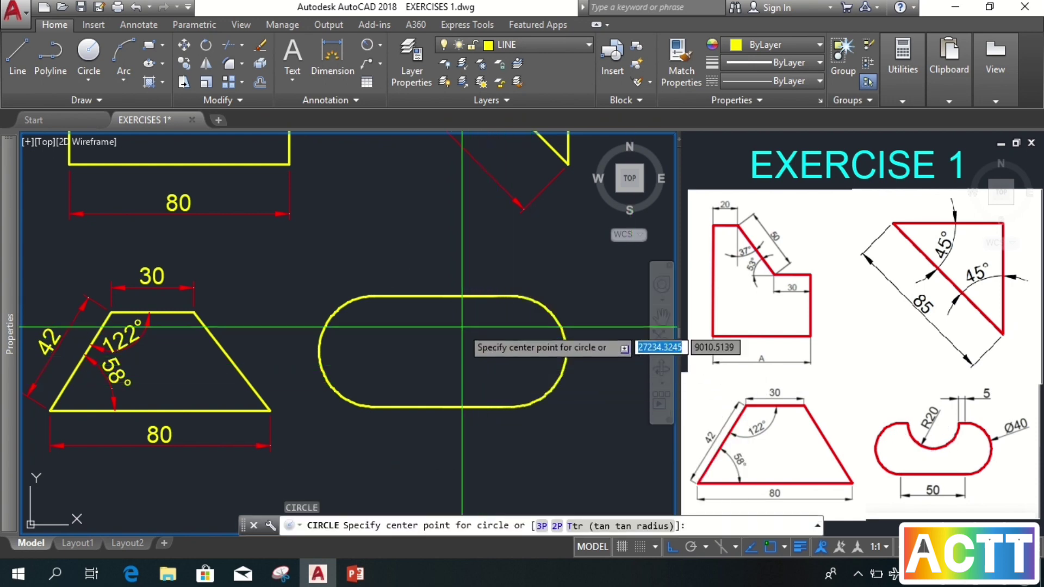
pyautogui.click(443, 296)
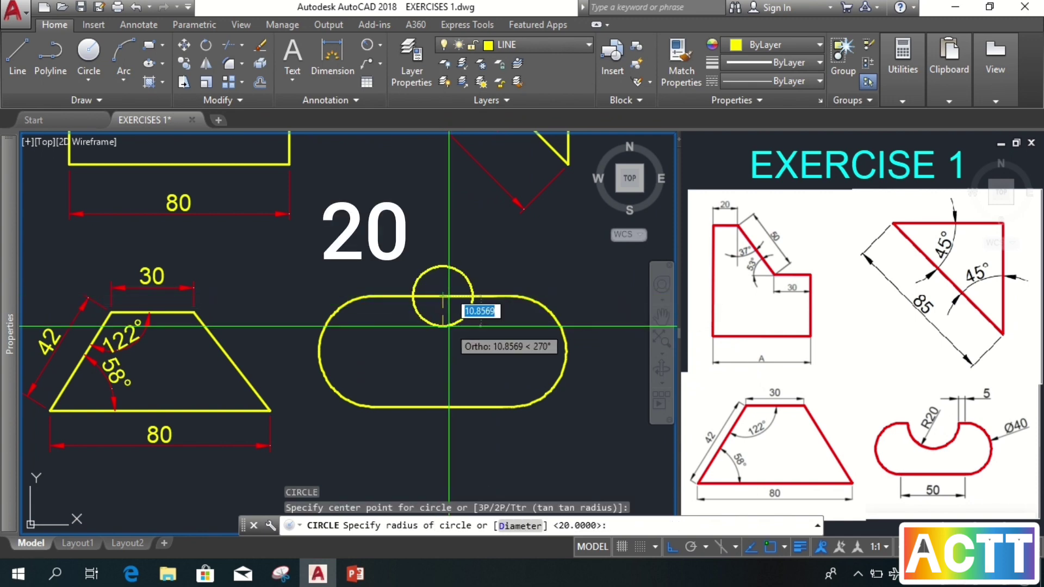
pyautogui.write('20')
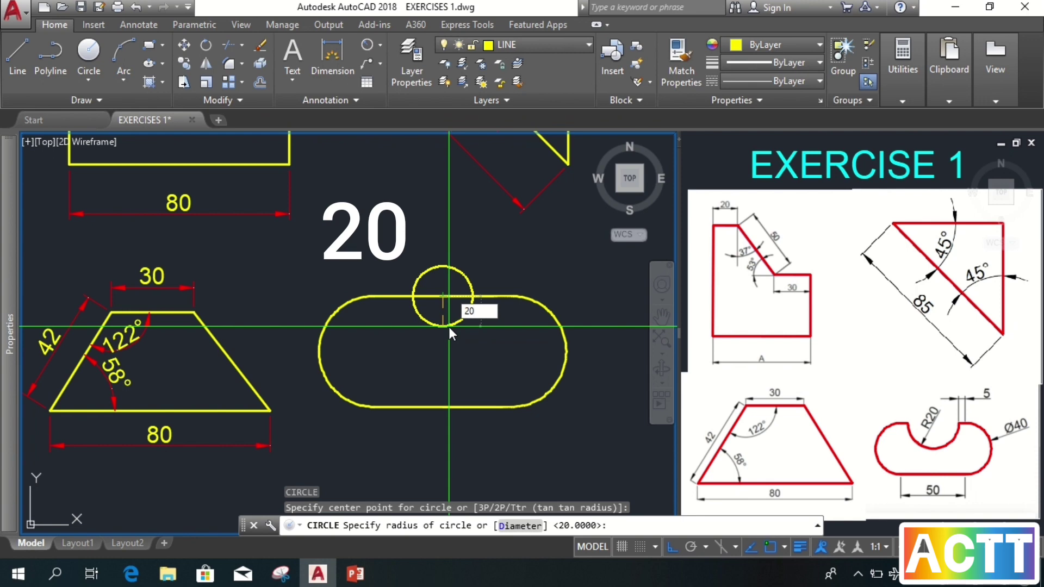
pyautogui.press('Return')
pyautogui.press('Escape')
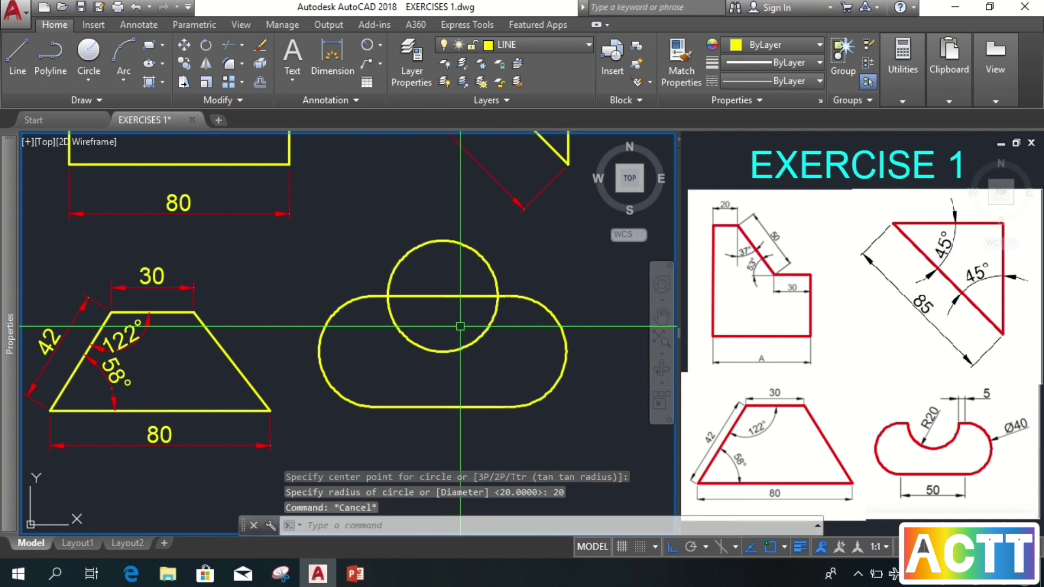
# Step: Trim the circle's upper arc and the top edge inside it to form the notch
pyautogui.write('tr')
pyautogui.press('Return')
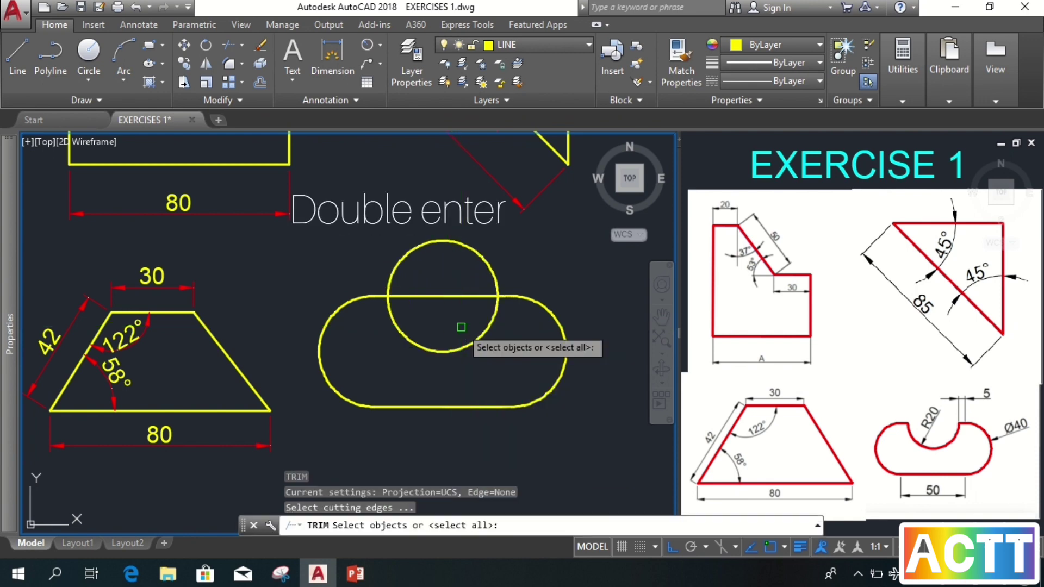
pyautogui.press('Return')
pyautogui.click(459, 327)
pyautogui.click(426, 230)
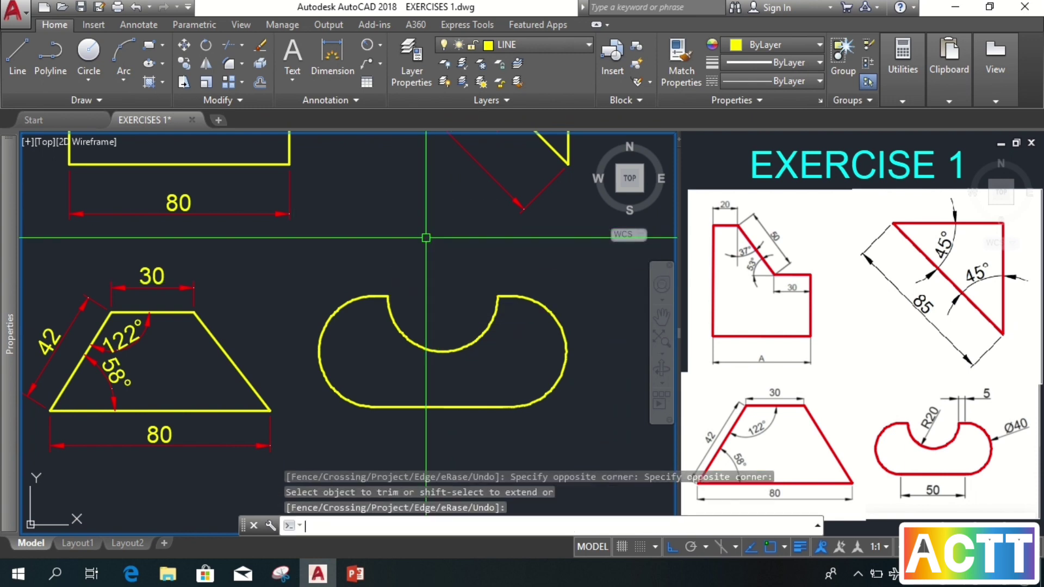
pyautogui.press('Return')
pyautogui.press('Escape')
# Step: Centre the slot in view and make layer 0 current
pyautogui.scroll(3, 428, 332)
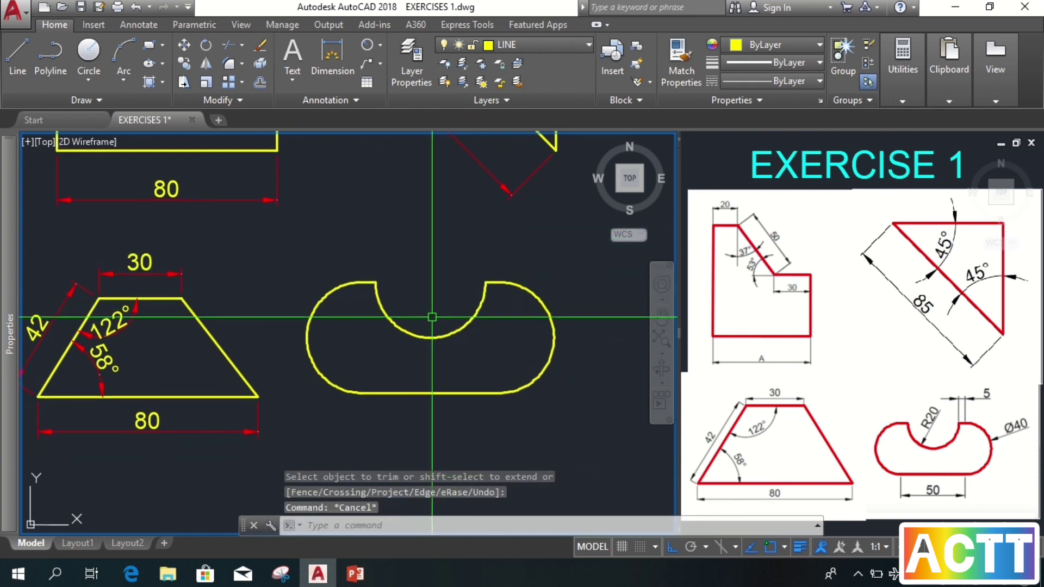
pyautogui.moveTo(428, 331); pyautogui.dragTo(416, 311, button='middle')
pyautogui.click(534, 45)
pyautogui.click(525, 63)
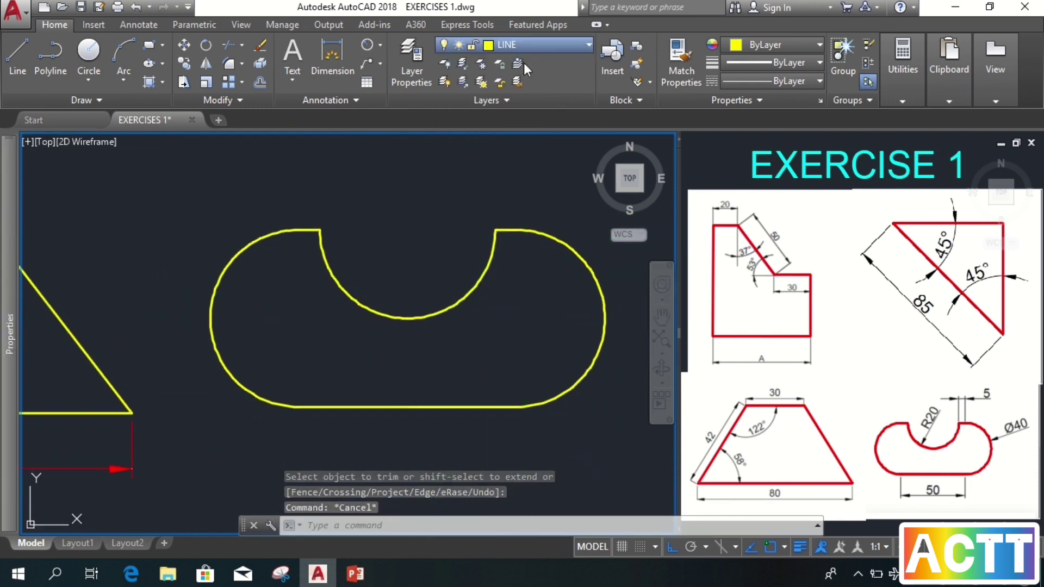
# Step: Add a 50 linear dimension below the slot's bottom line
pyautogui.press('Escape')
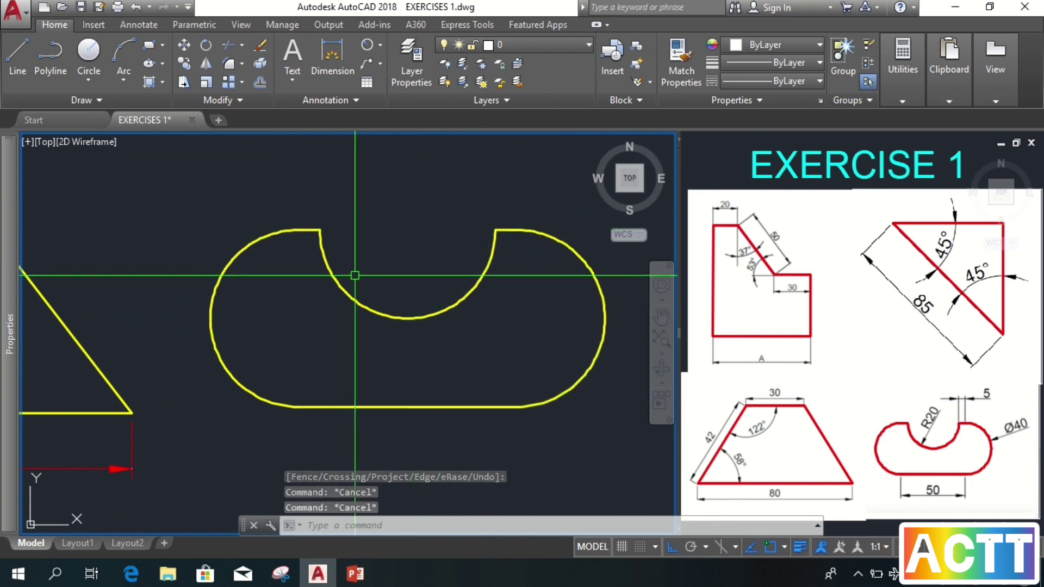
pyautogui.click(381, 45)
pyautogui.click(397, 64)
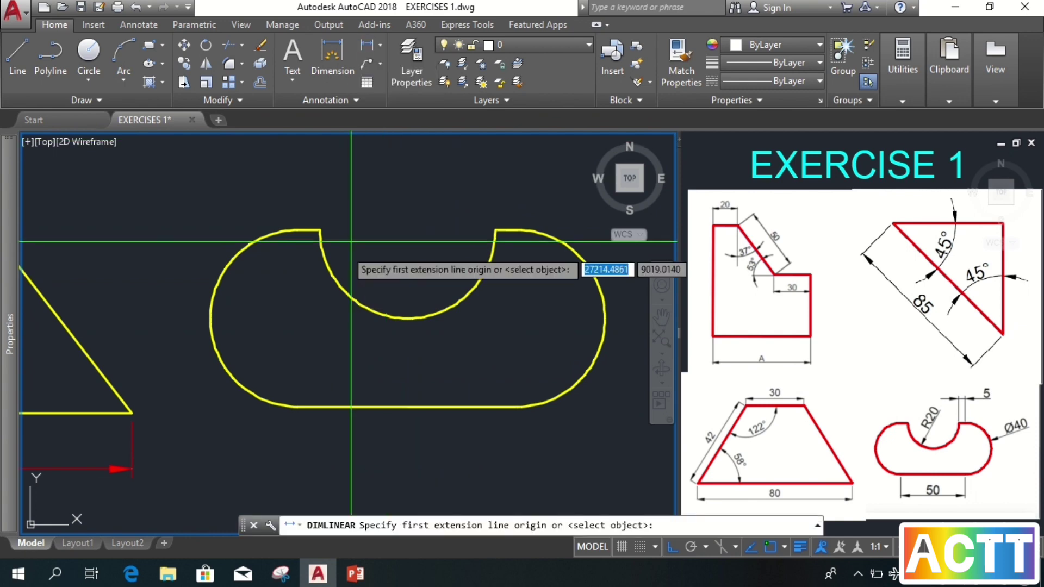
pyautogui.click(297, 407)
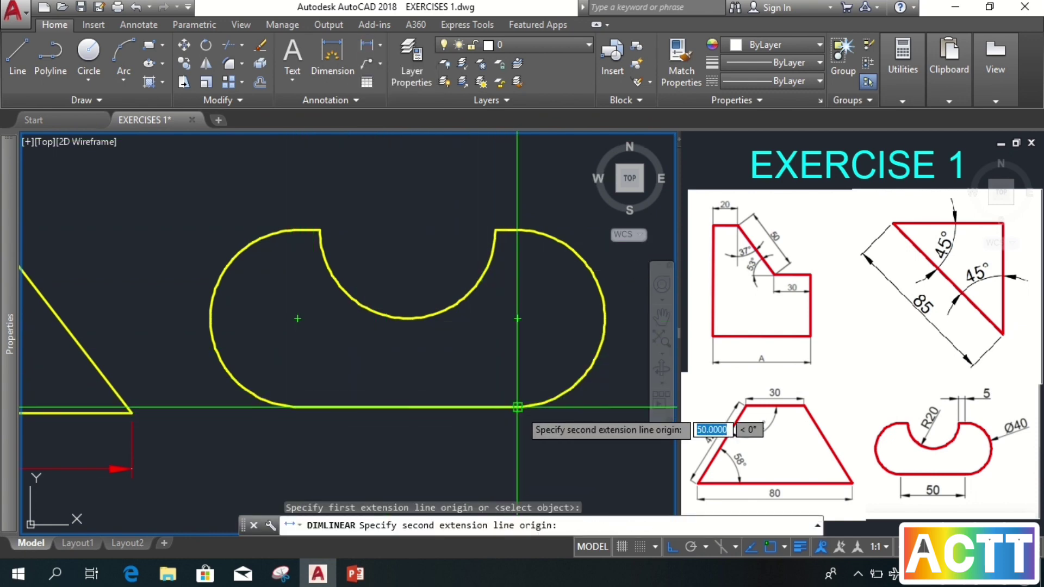
pyautogui.click(517, 407)
pyautogui.moveTo(491, 452); pyautogui.dragTo(444, 374, button='middle')
pyautogui.click(462, 381)
# Step: Add a 5 linear dimension from the notch's right corner across the short top edge
pyautogui.moveTo(459, 182); pyautogui.dragTo(455, 310, button='middle')
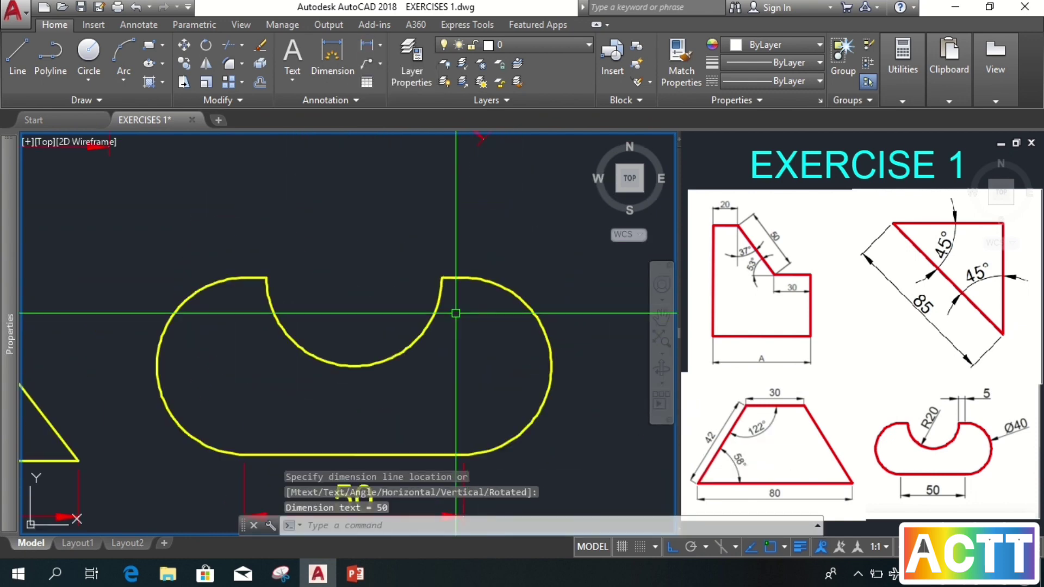
pyautogui.press('Return')
pyautogui.click(442, 279)
pyautogui.click(464, 278)
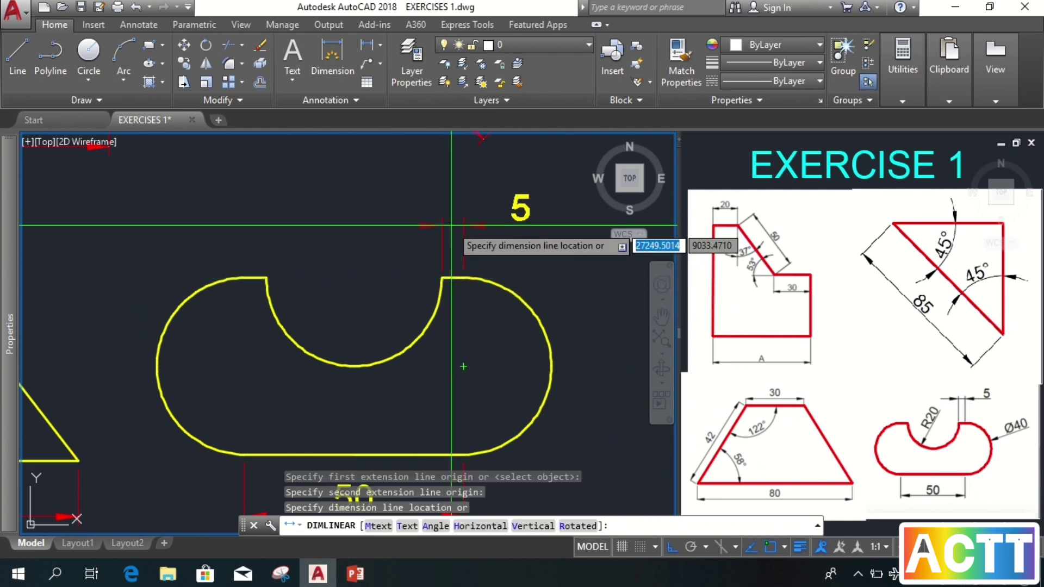
pyautogui.click(452, 221)
# Step: Move only the 5 dimension's text above its dimension line
pyautogui.click(520, 205)
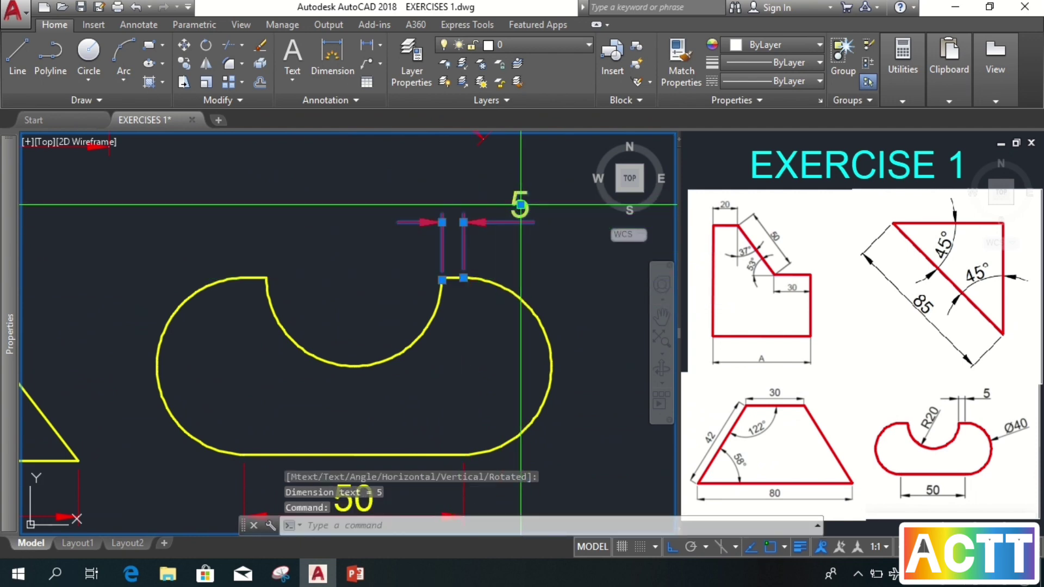
pyautogui.moveTo(520, 205)
pyautogui.click(565, 248)
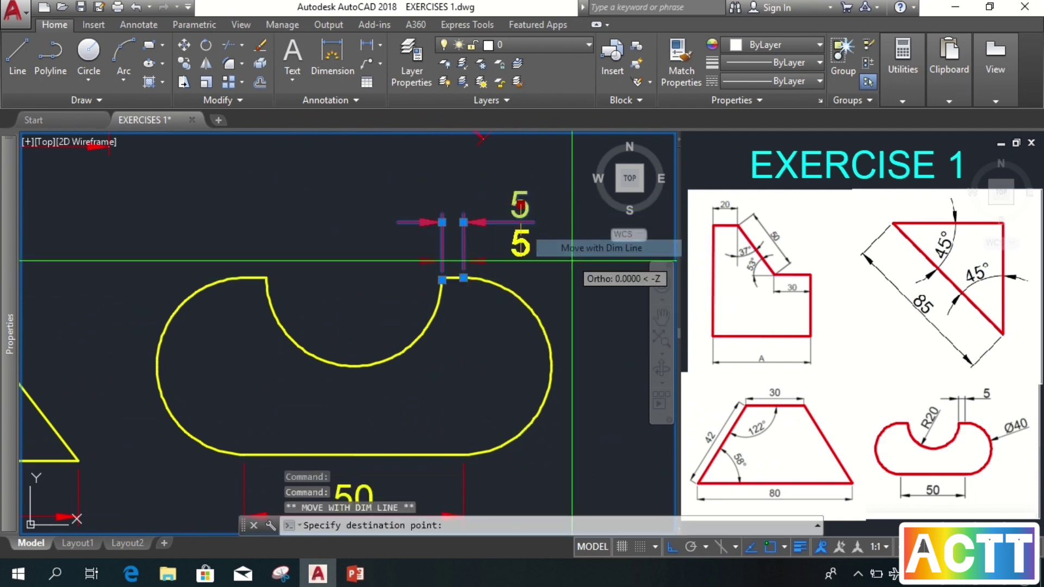
pyautogui.press('Escape')
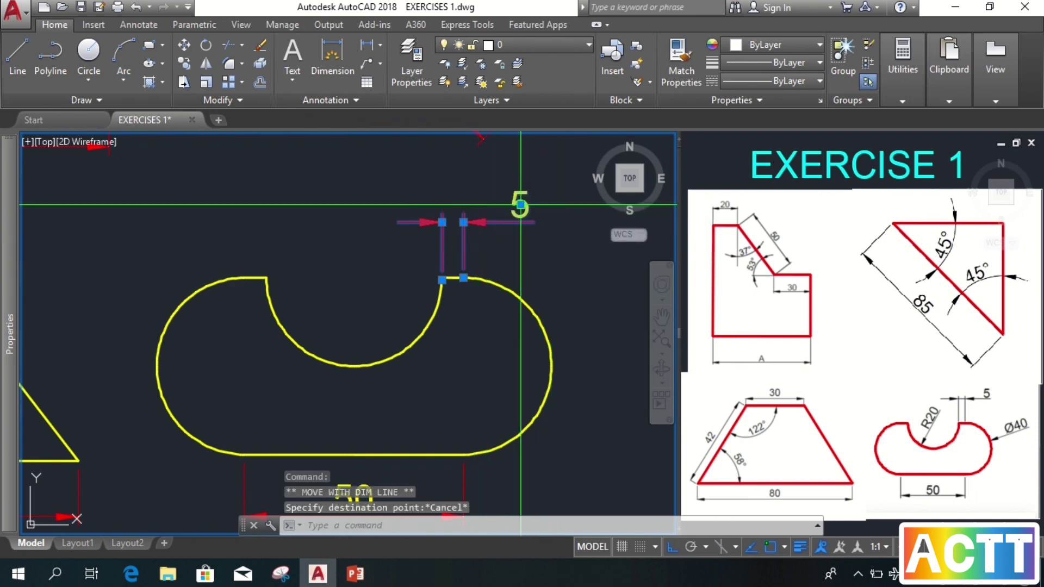
pyautogui.moveTo(520, 205)
pyautogui.click(590, 267)
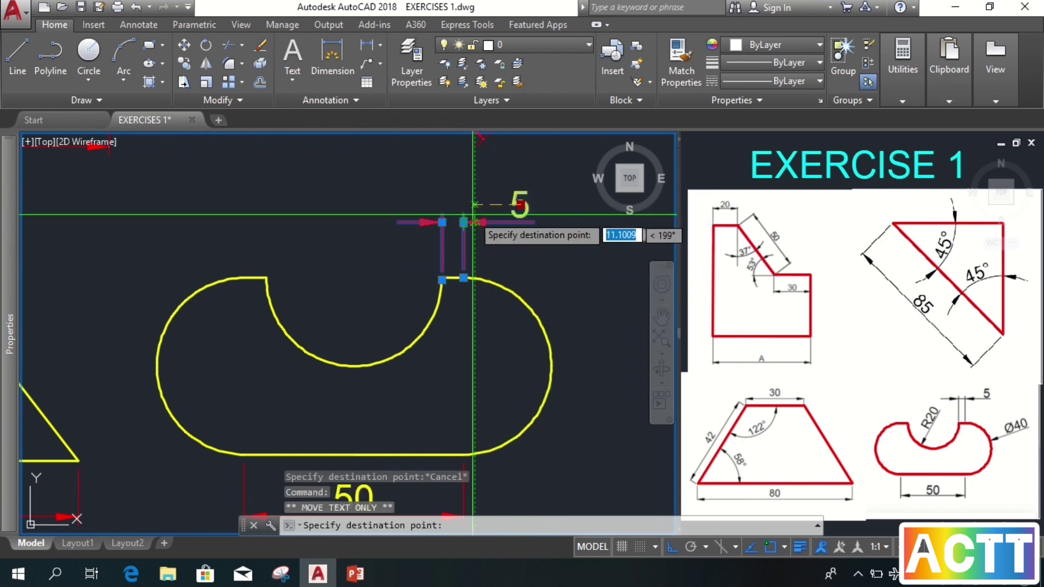
pyautogui.click(450, 195)
pyautogui.hotkey('ctrl', '1')
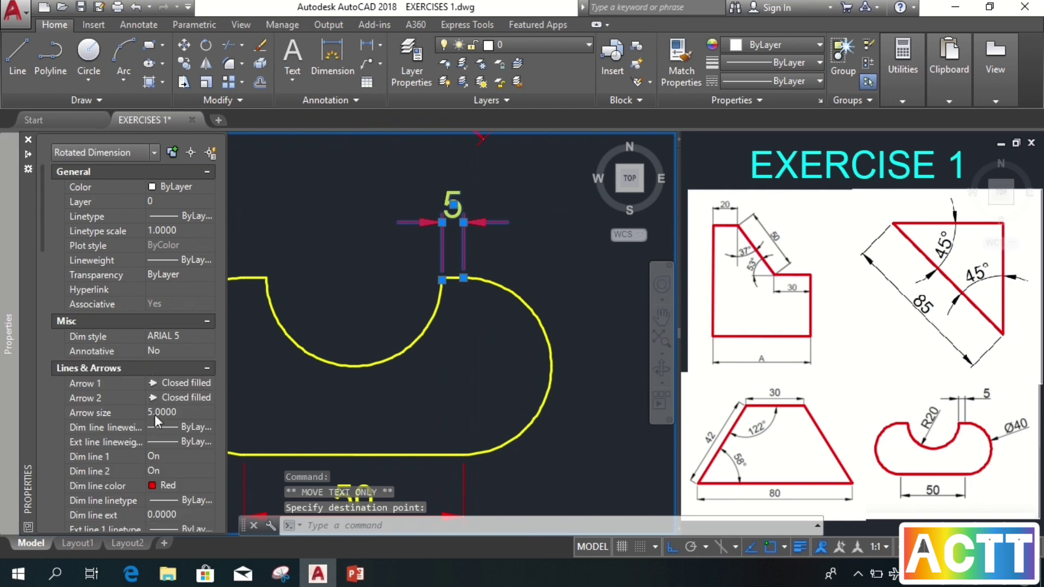
# Step: Set the 5 dimension's Dim line forced property to On in Properties
pyautogui.scroll(-10, 154, 430)
pyautogui.scroll(-4, 172, 324)
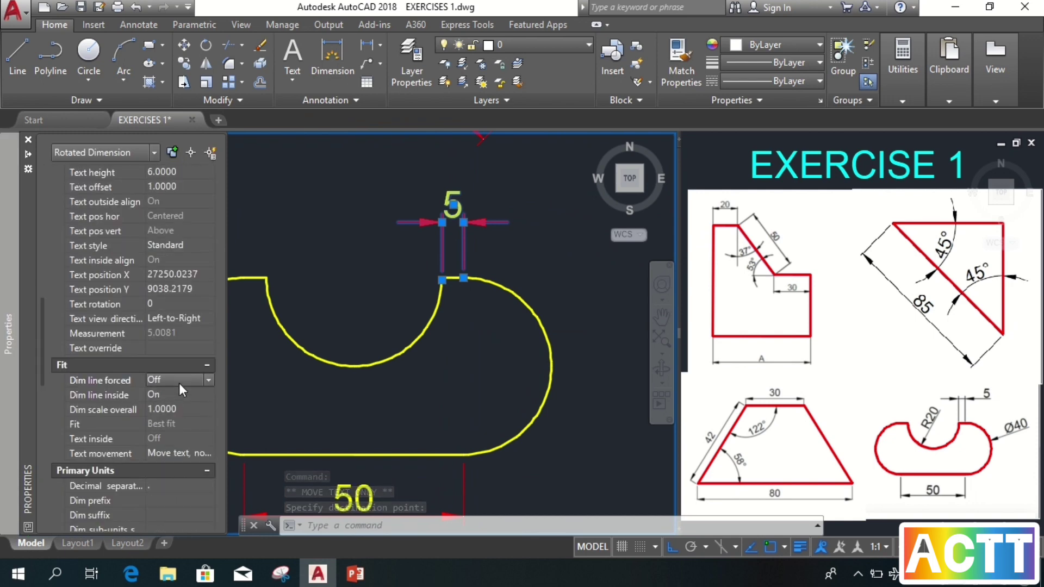
pyautogui.click(175, 380)
pyautogui.click(174, 394)
pyautogui.press('Escape')
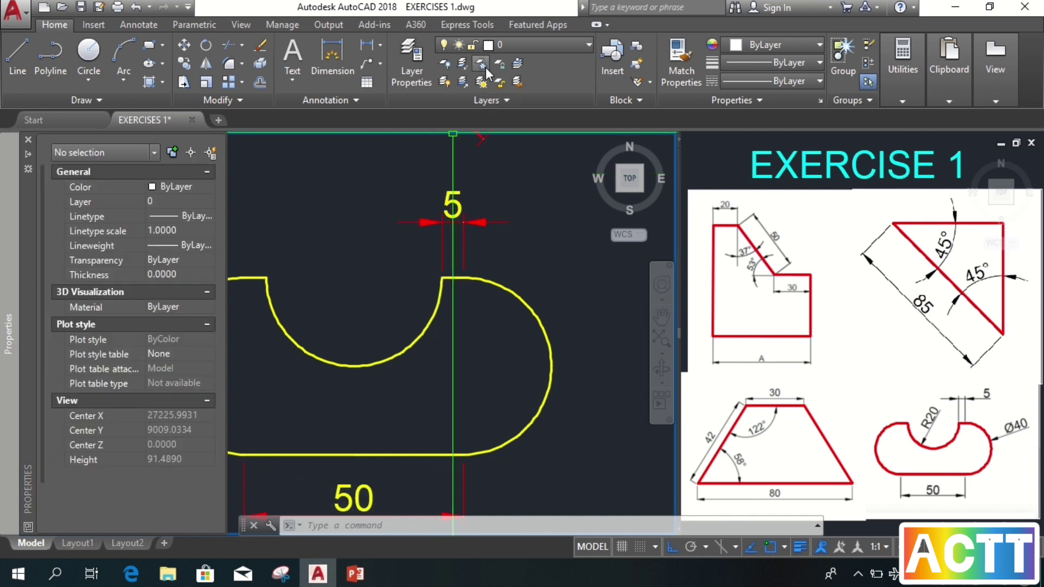
pyautogui.hotkey('ctrl', '1')
# Step: Add R20 radius dimensions to the notch arc and the slot's right end arc
pyautogui.click(380, 46)
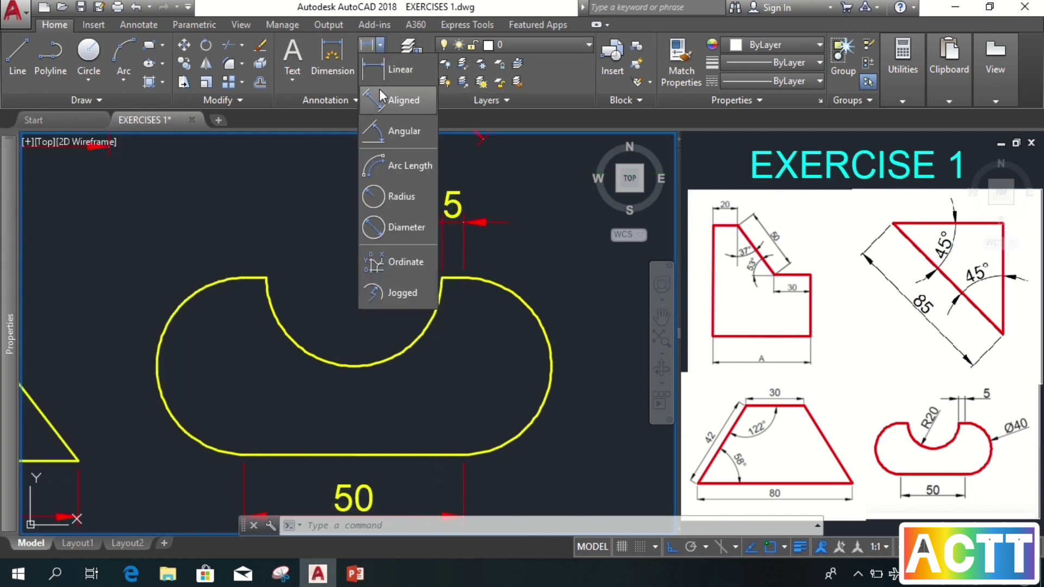
pyautogui.click(388, 129)
pyautogui.click(381, 46)
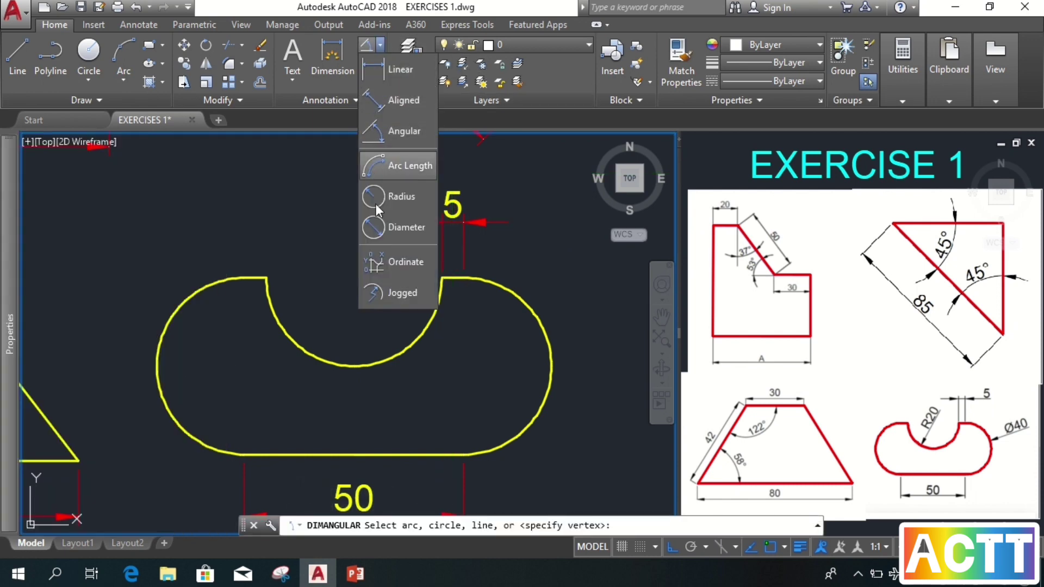
pyautogui.click(384, 199)
pyautogui.click(283, 306)
pyautogui.click(340, 280)
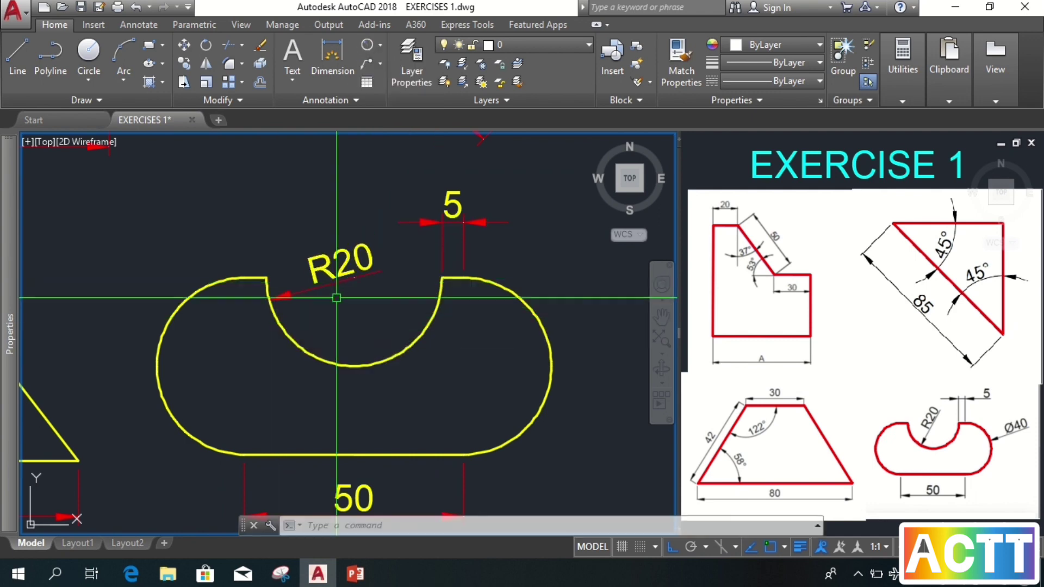
pyautogui.press('Return')
pyautogui.click(539, 317)
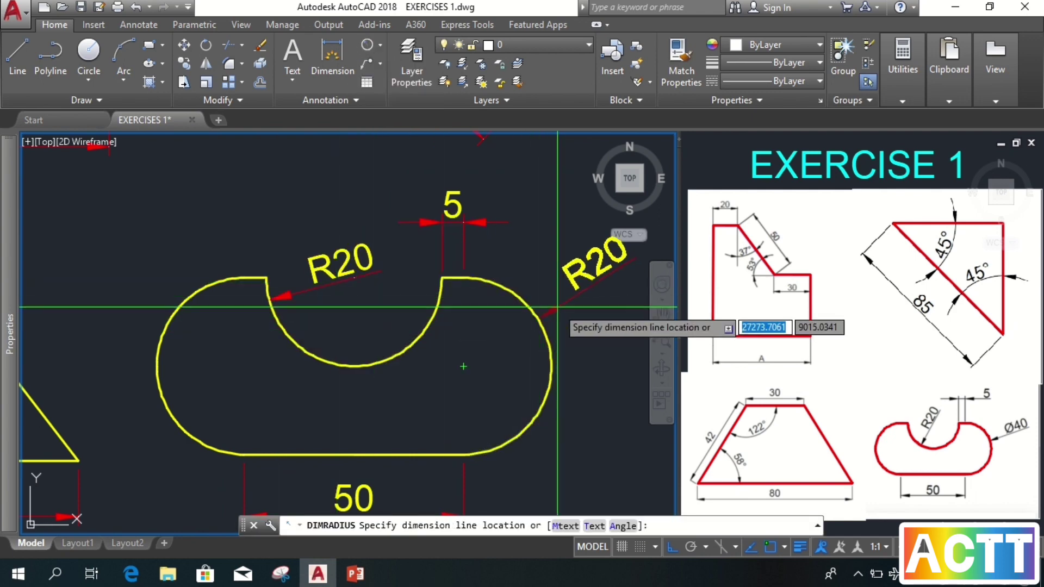
pyautogui.click(592, 265)
pyautogui.moveTo(517, 322); pyautogui.dragTo(396, 374, button='middle')
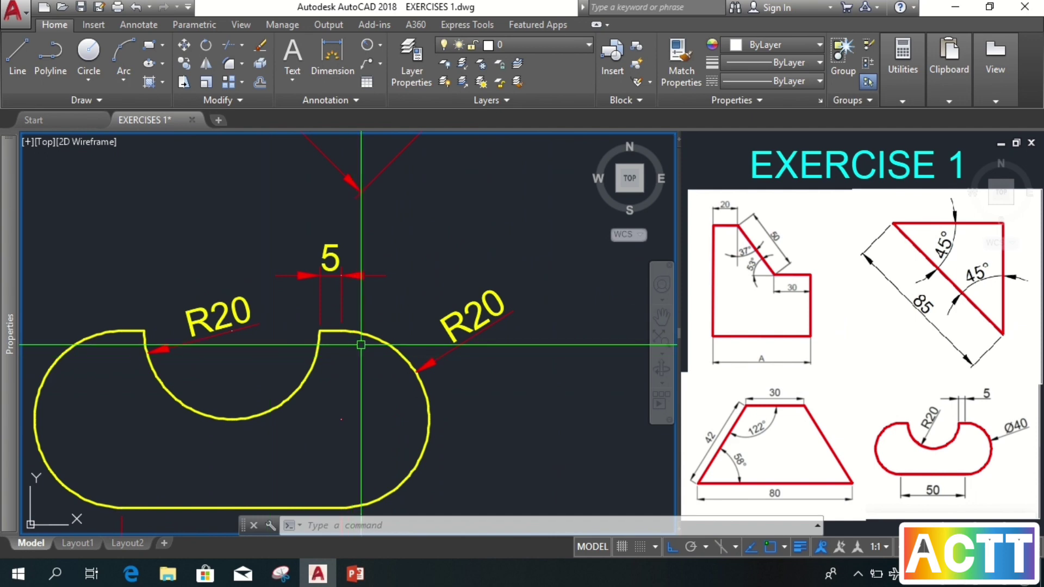
pyautogui.scroll(-2, 416, 353)
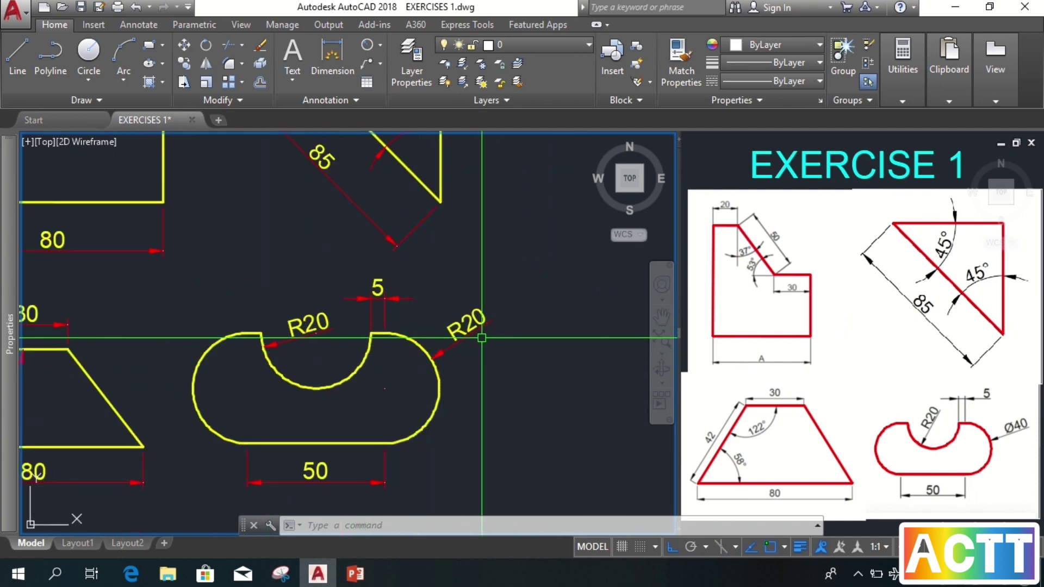
pyautogui.scroll(-2, 484, 339)
pyautogui.moveTo(487, 340); pyautogui.dragTo(521, 407, button='middle')
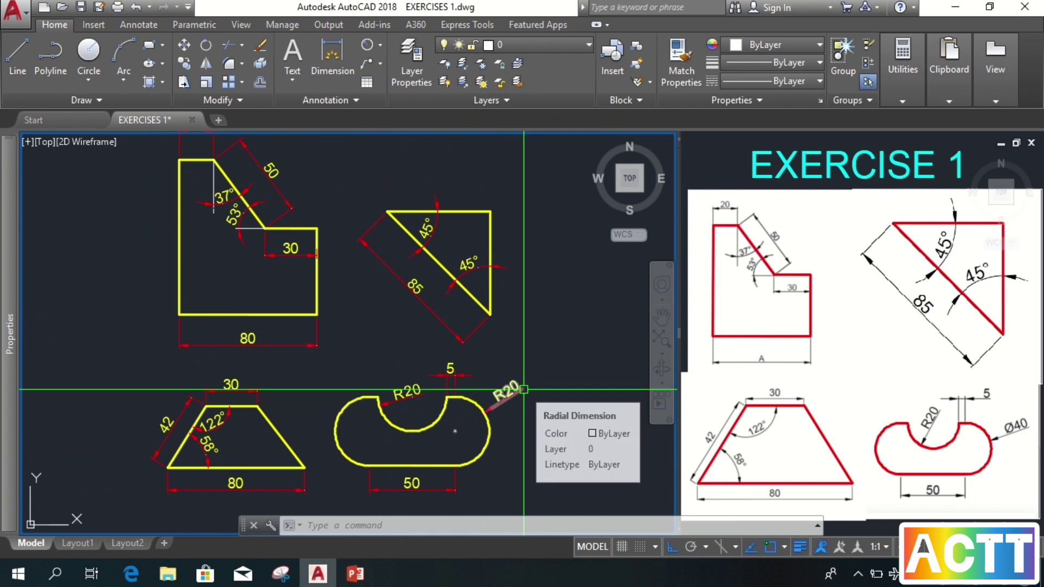